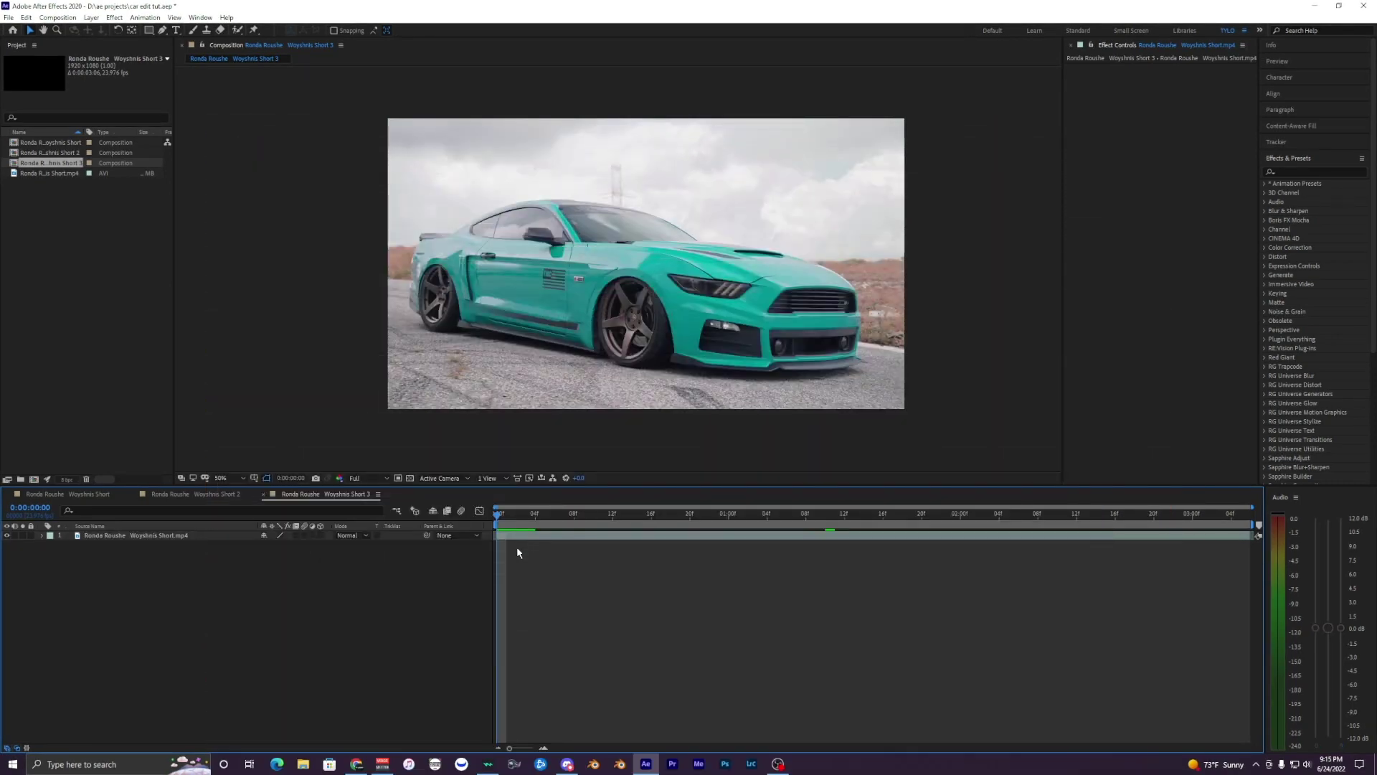
Duplicate the Mustang footage layer in the composition.
left_click(515, 538)
key("ctrl+d")
left_click(522, 567)
Find the Hue/Saturation effect and apply it to the upper footage layer.
left_click(513, 538)
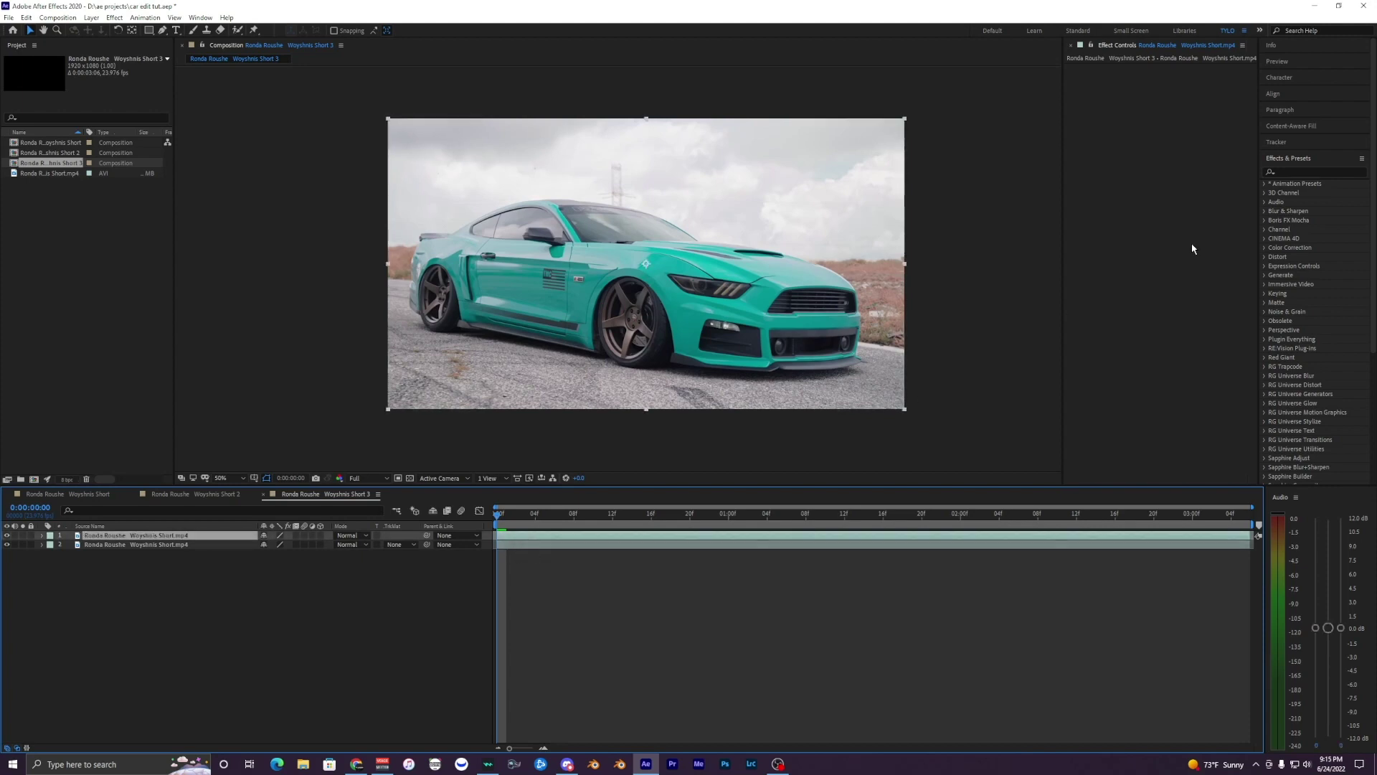
left_click(1293, 173)
type("hue")
left_click_drag(1318, 229, 556, 531)
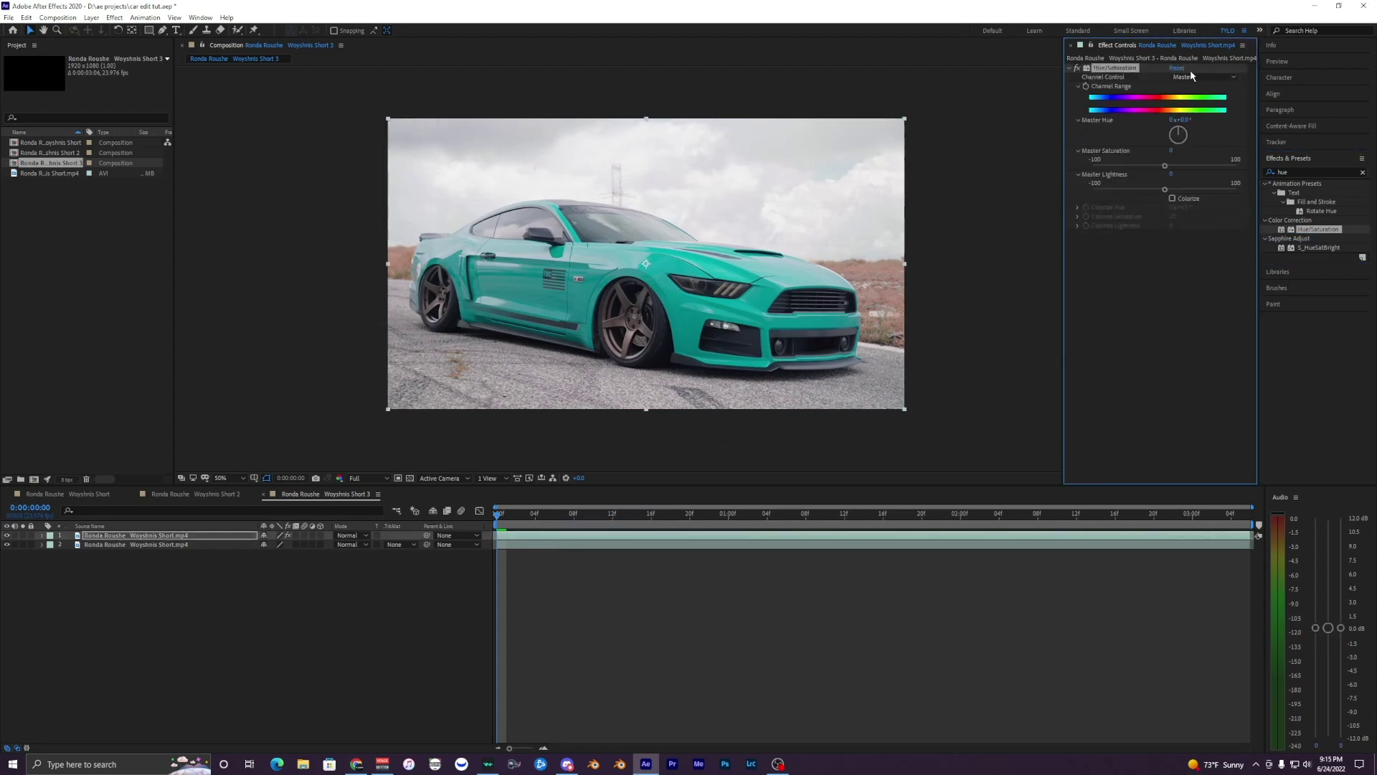
Set the Hue/Saturation channel control to Cyans, trying a small hue shift and the Blues channel along the way.
scroll(686, 278, "up", 2)
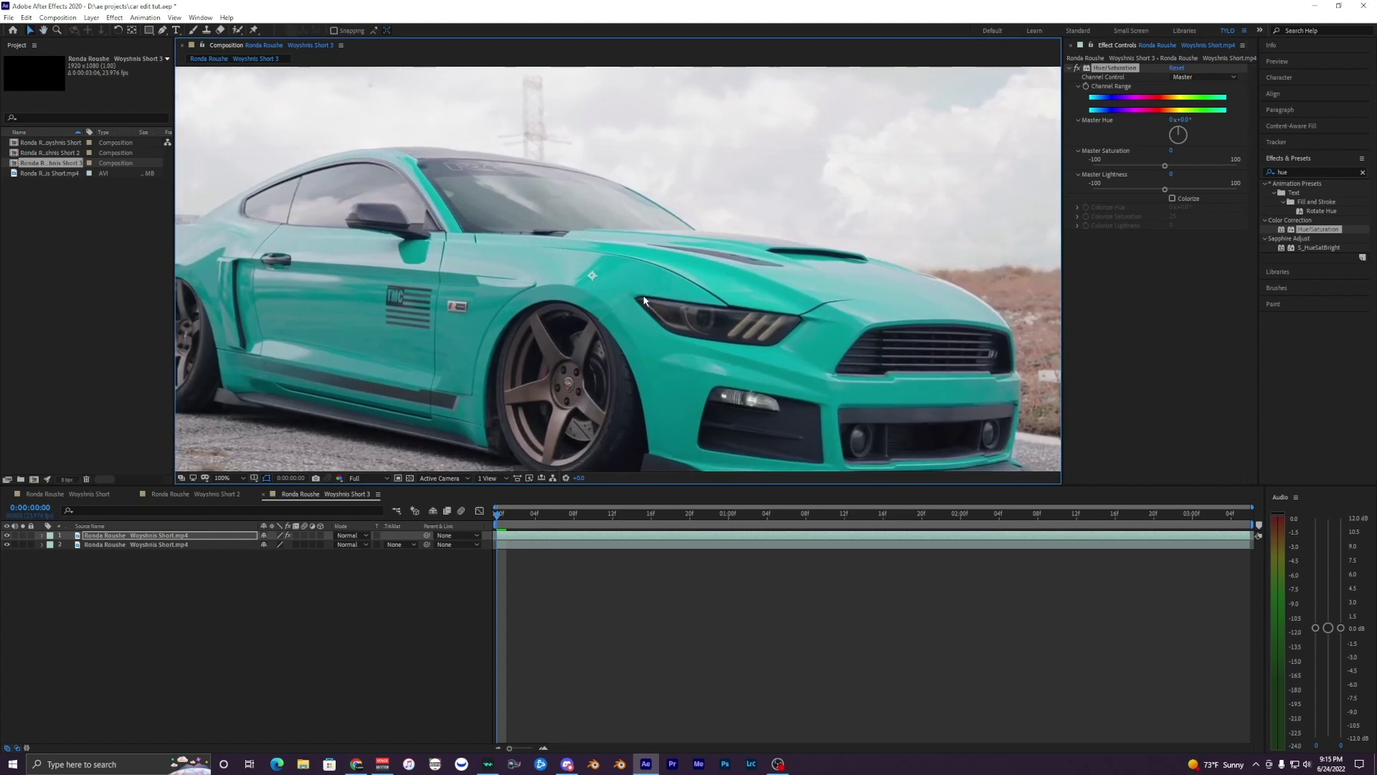
left_click_drag(621, 285, 676, 261)
scroll(608, 255, "down", 1)
scroll(608, 256, "up", 1)
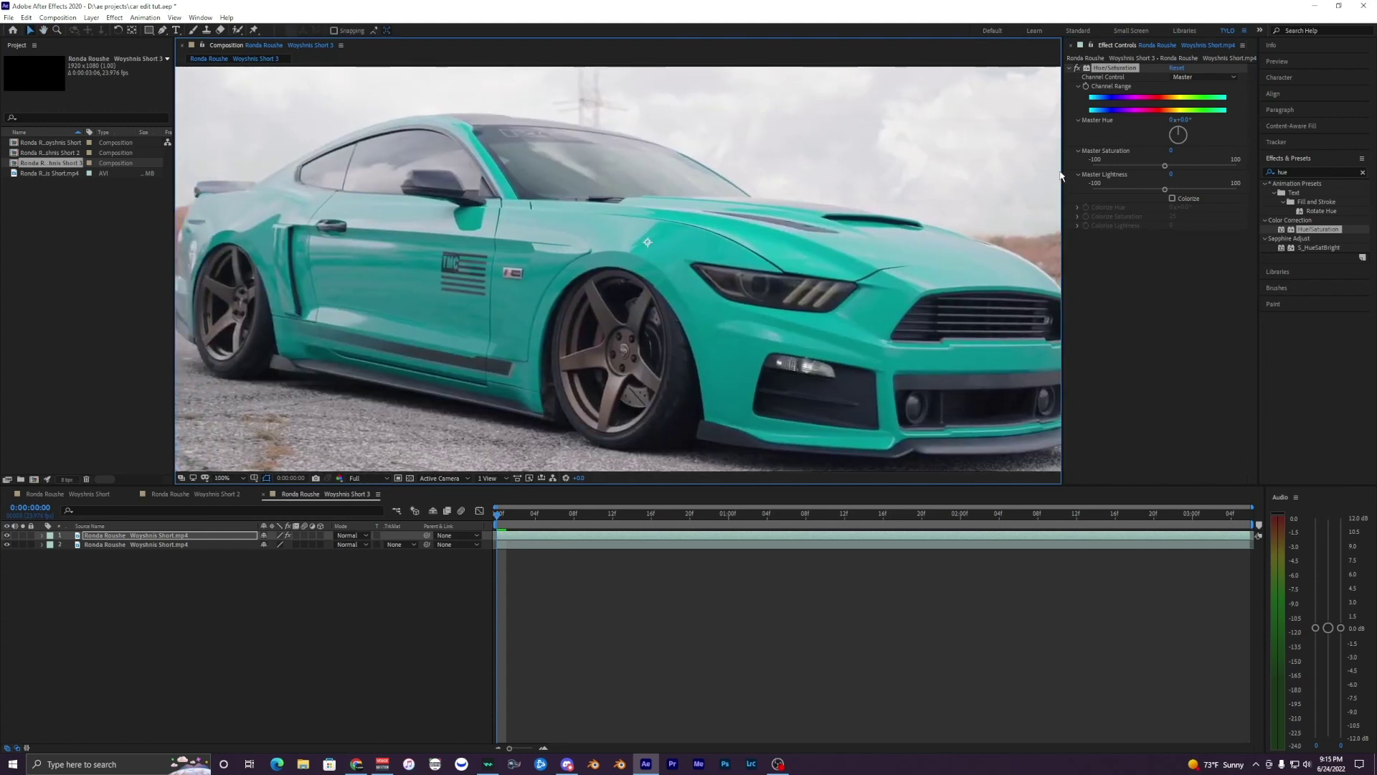
left_click(1205, 77)
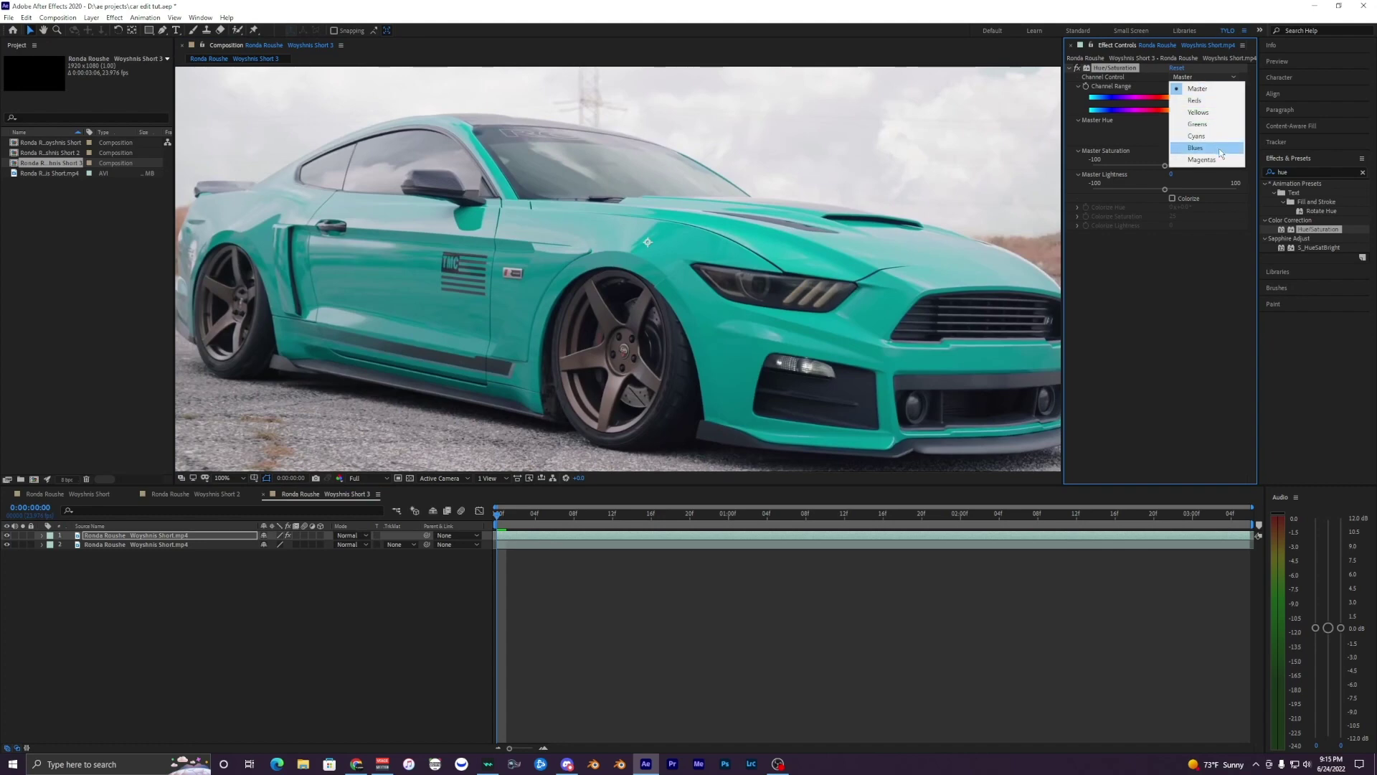
left_click(1205, 138)
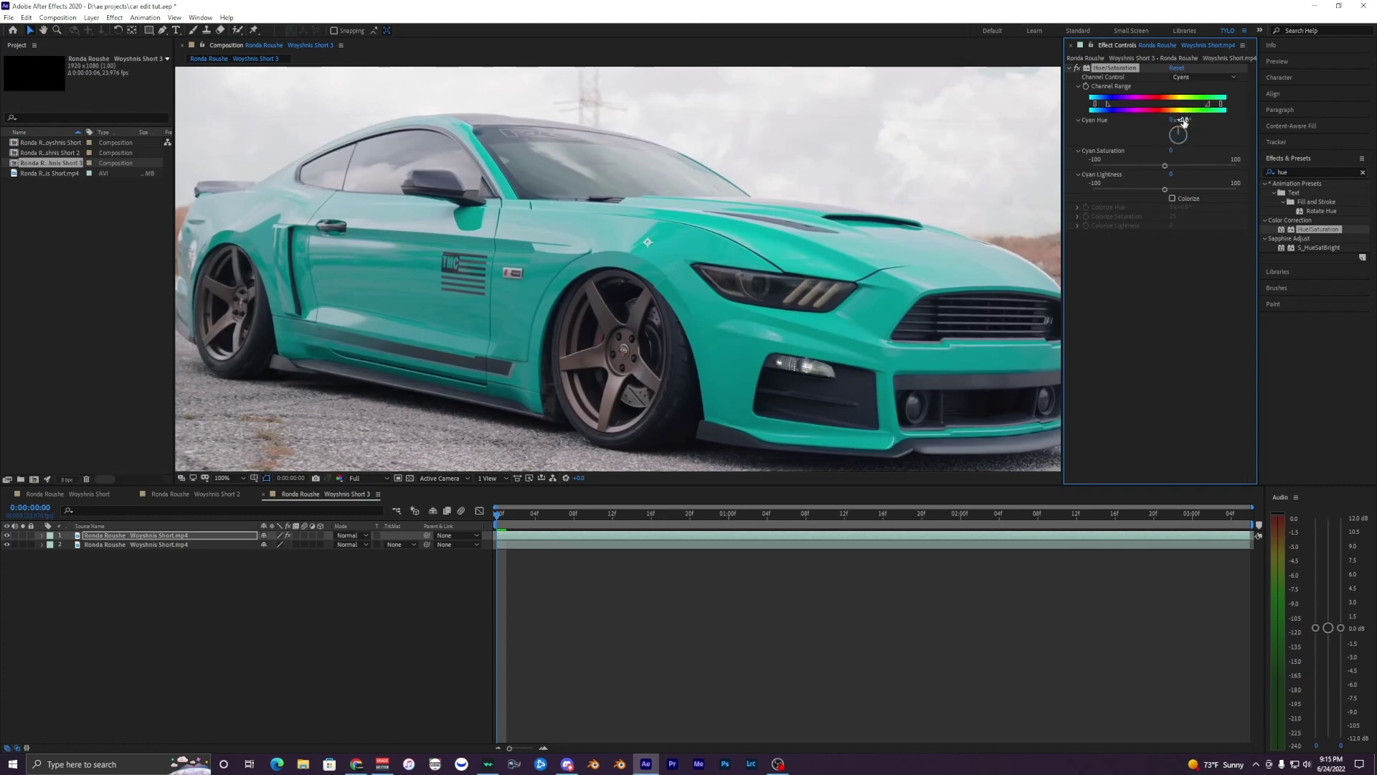
left_click_drag(1184, 122, 1211, 127)
left_click(1205, 77)
left_click(1205, 149)
left_click(1205, 76)
left_click(1197, 136)
Shift the Cyan Hue to about 100° so the car's teal paint turns purple.
scroll(660, 213, "down", 3)
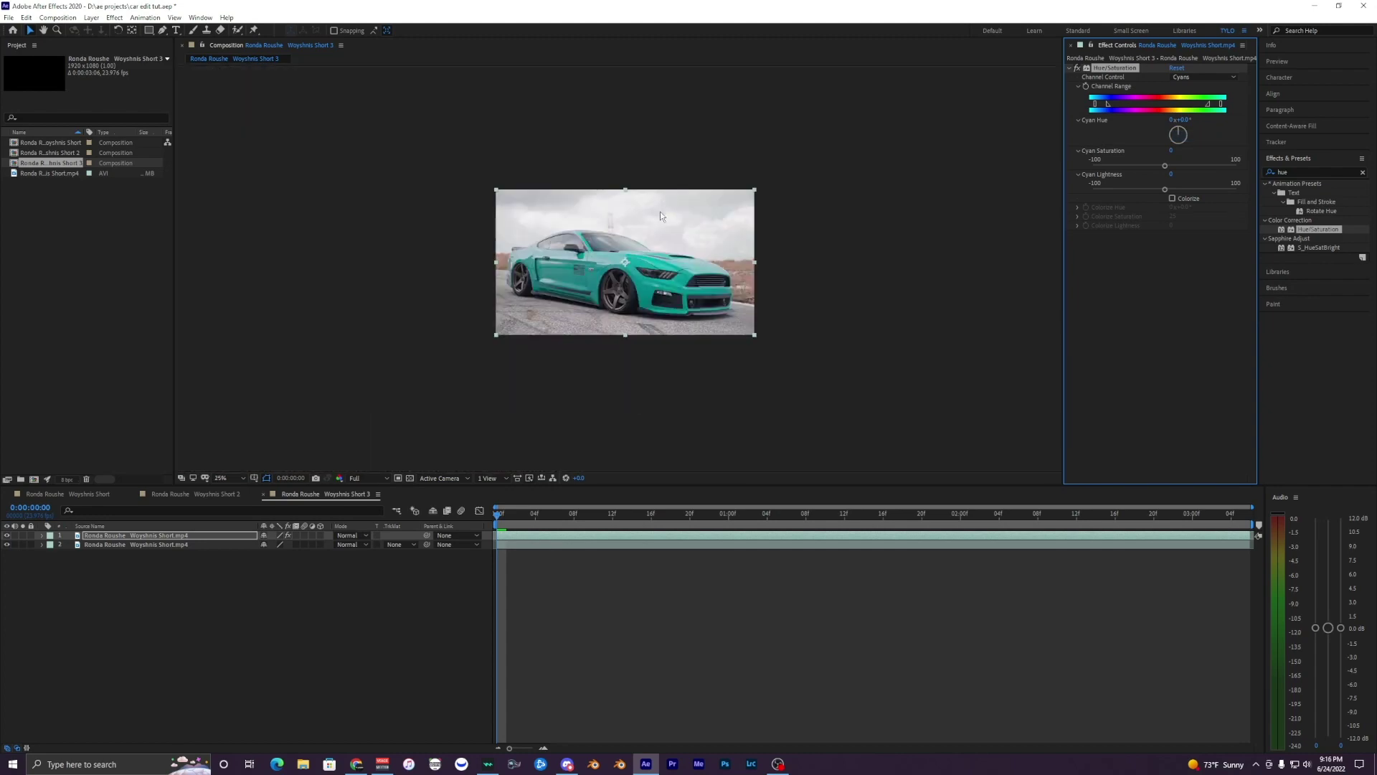
scroll(829, 199, "up", 3)
scroll(828, 198, "down", 2)
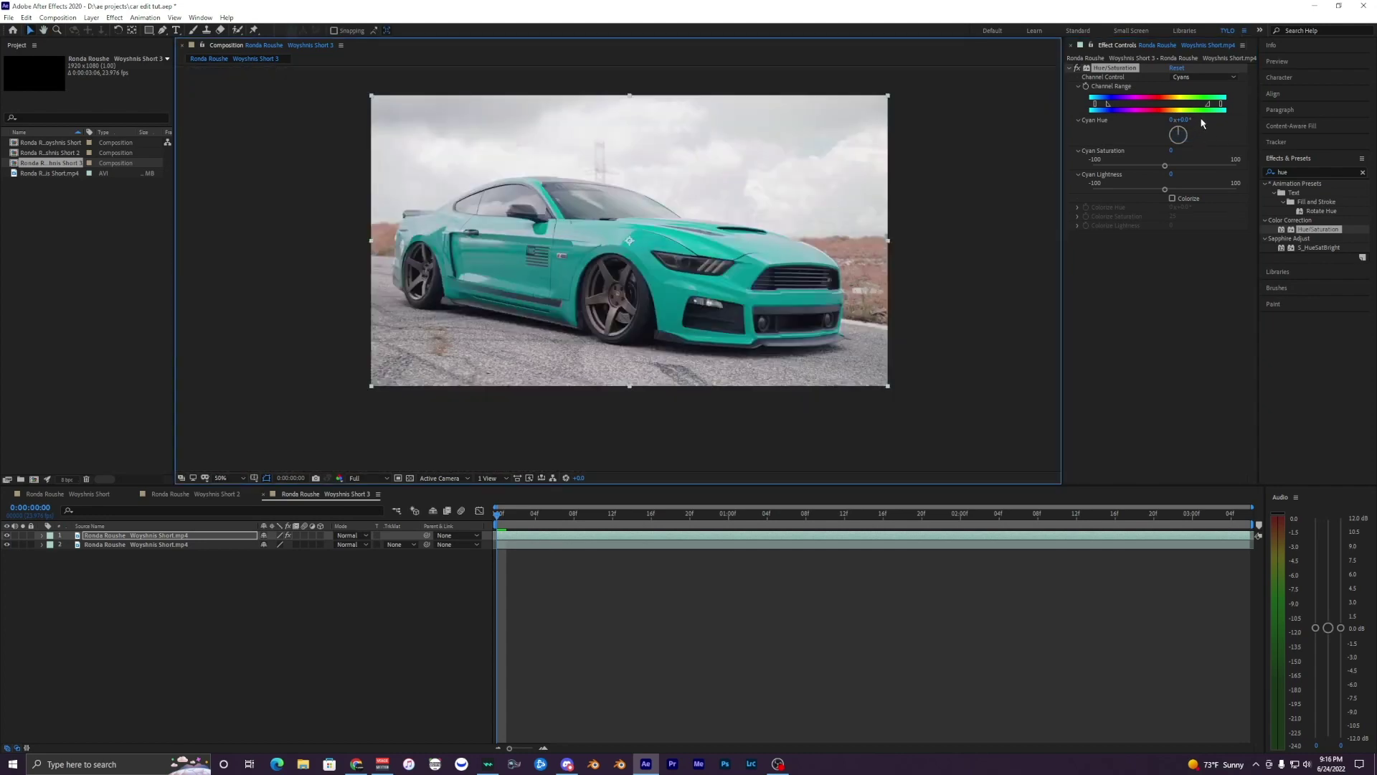
left_click_drag(1182, 123, 1259, 131)
key("ctrl+z")
scroll(580, 192, "up", 1)
scroll(575, 205, "down", 1)
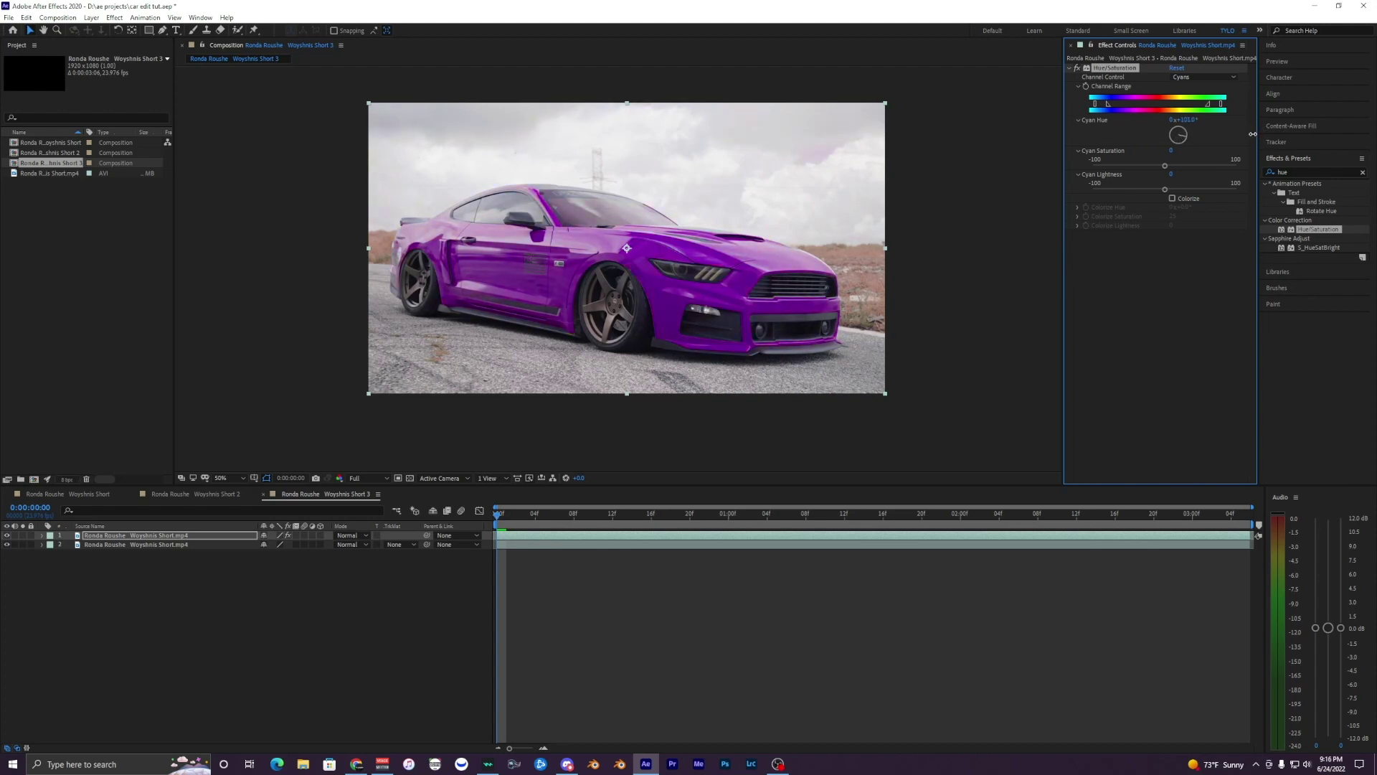
Play back the recolored clip and toggle the Hue/Saturation effect off and on to compare the car's original and new colors.
key("space")
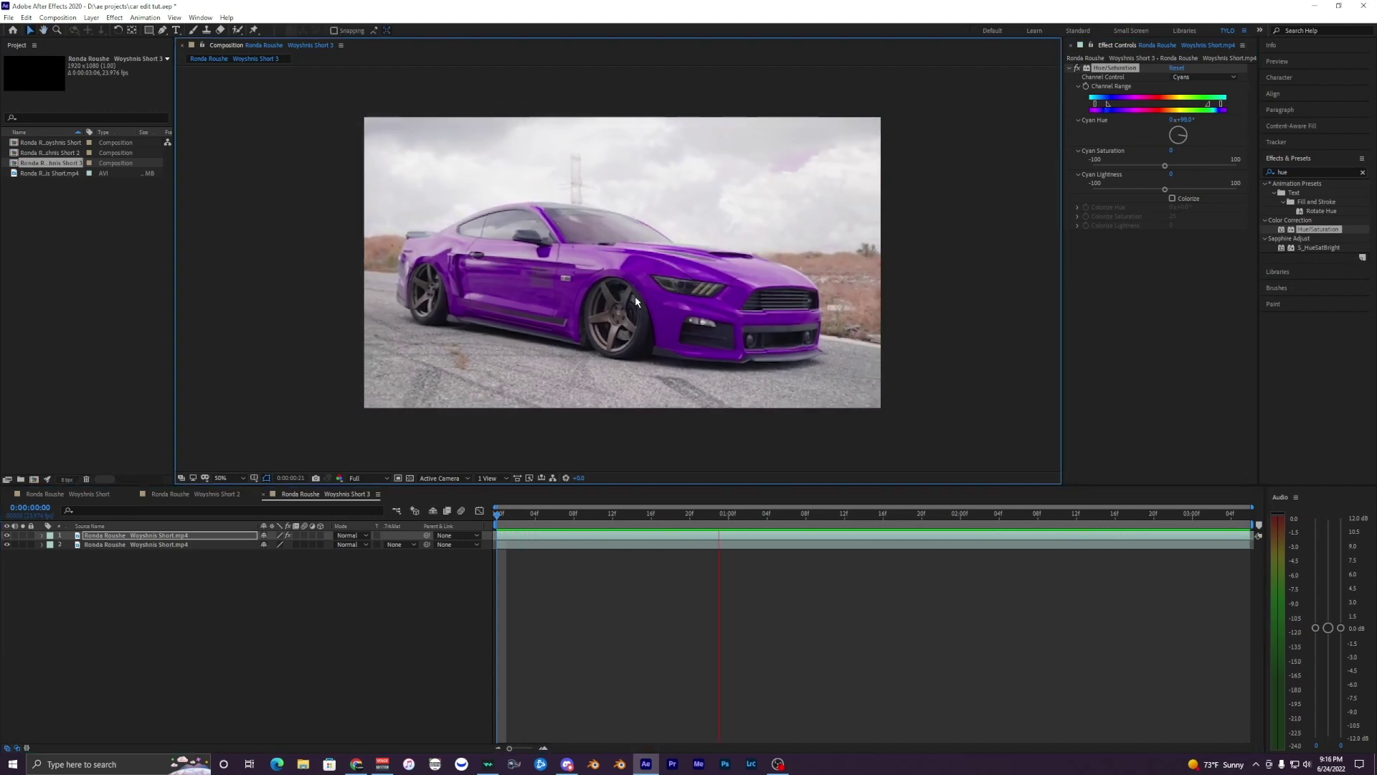
left_click(1075, 69)
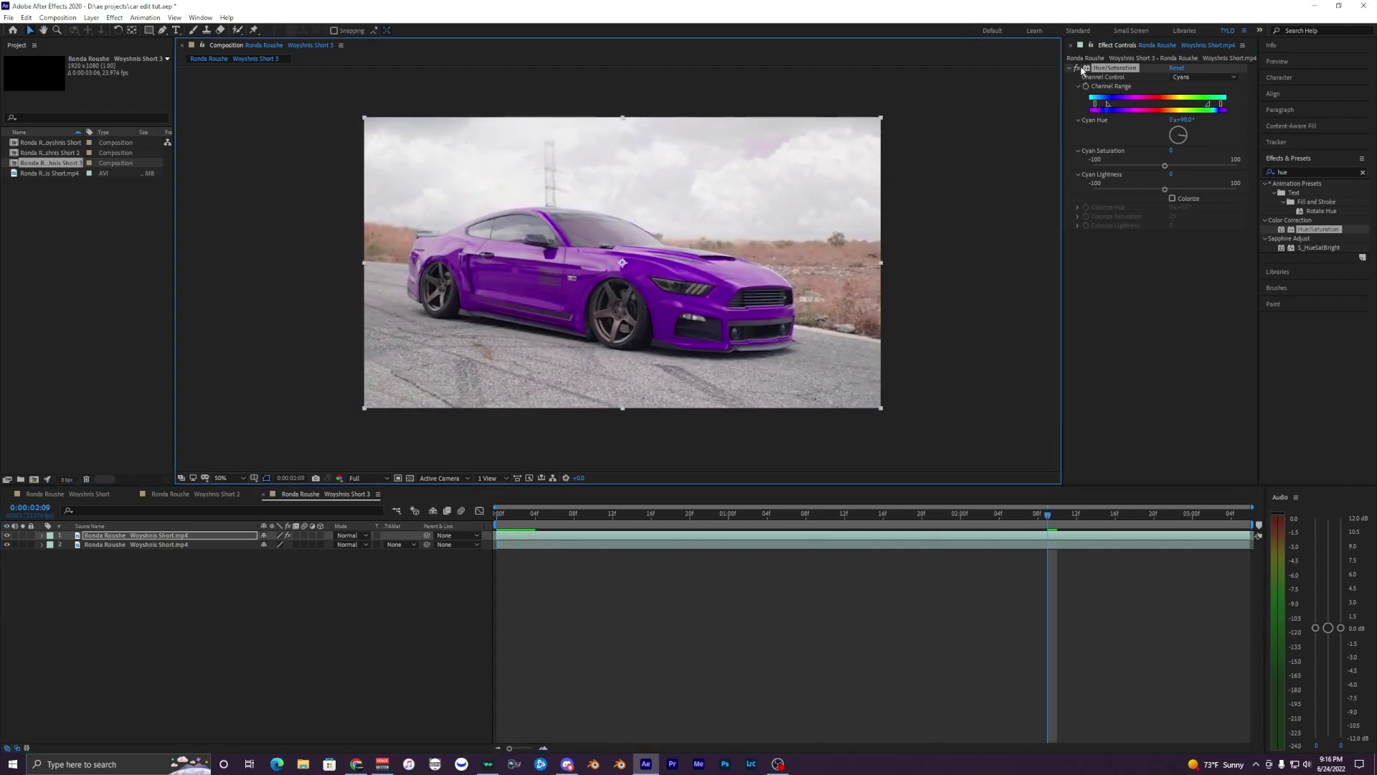
left_click(1077, 68)
left_click(1076, 68)
left_click(1077, 68)
left_click(1076, 68)
left_click(1076, 68)
left_click(1076, 68)
left_click(1077, 68)
left_click(1076, 68)
key("space")
key("space")
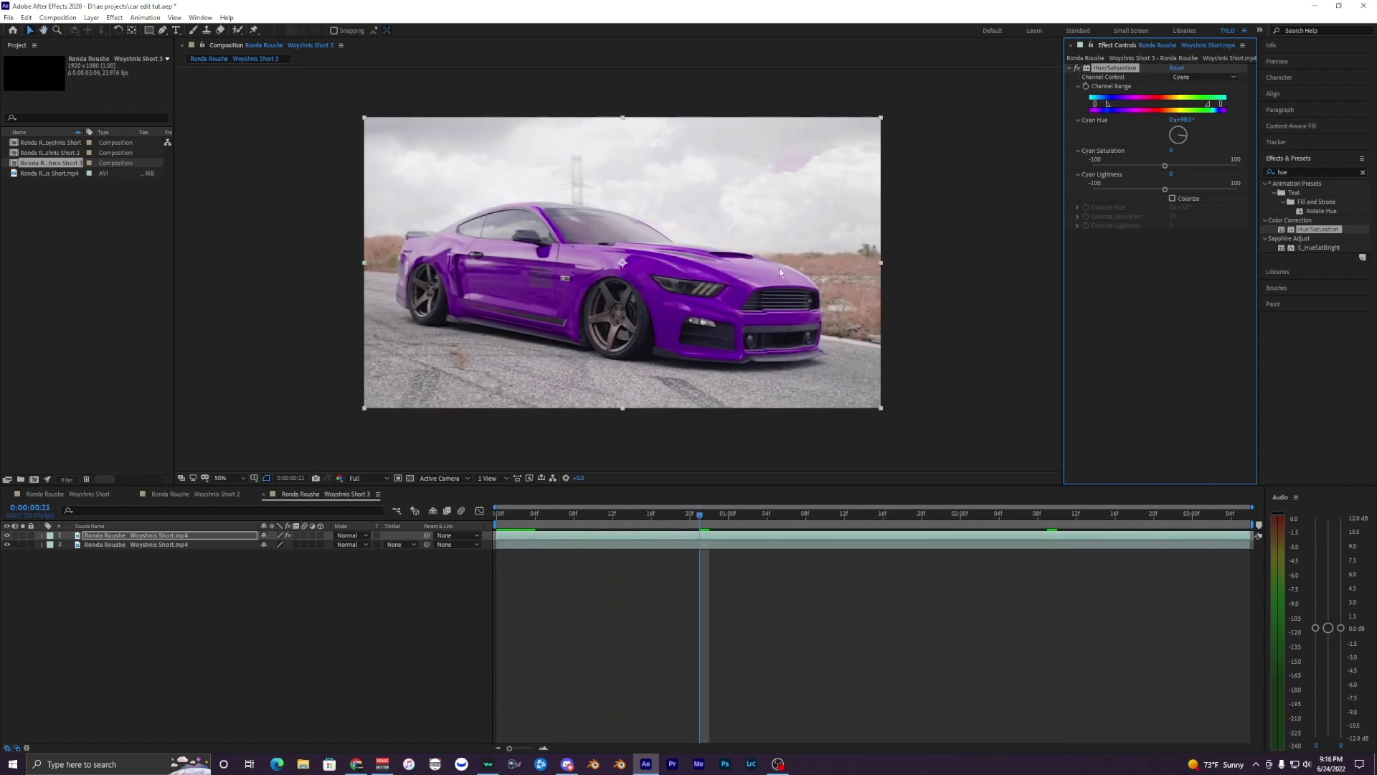
left_click(1078, 68)
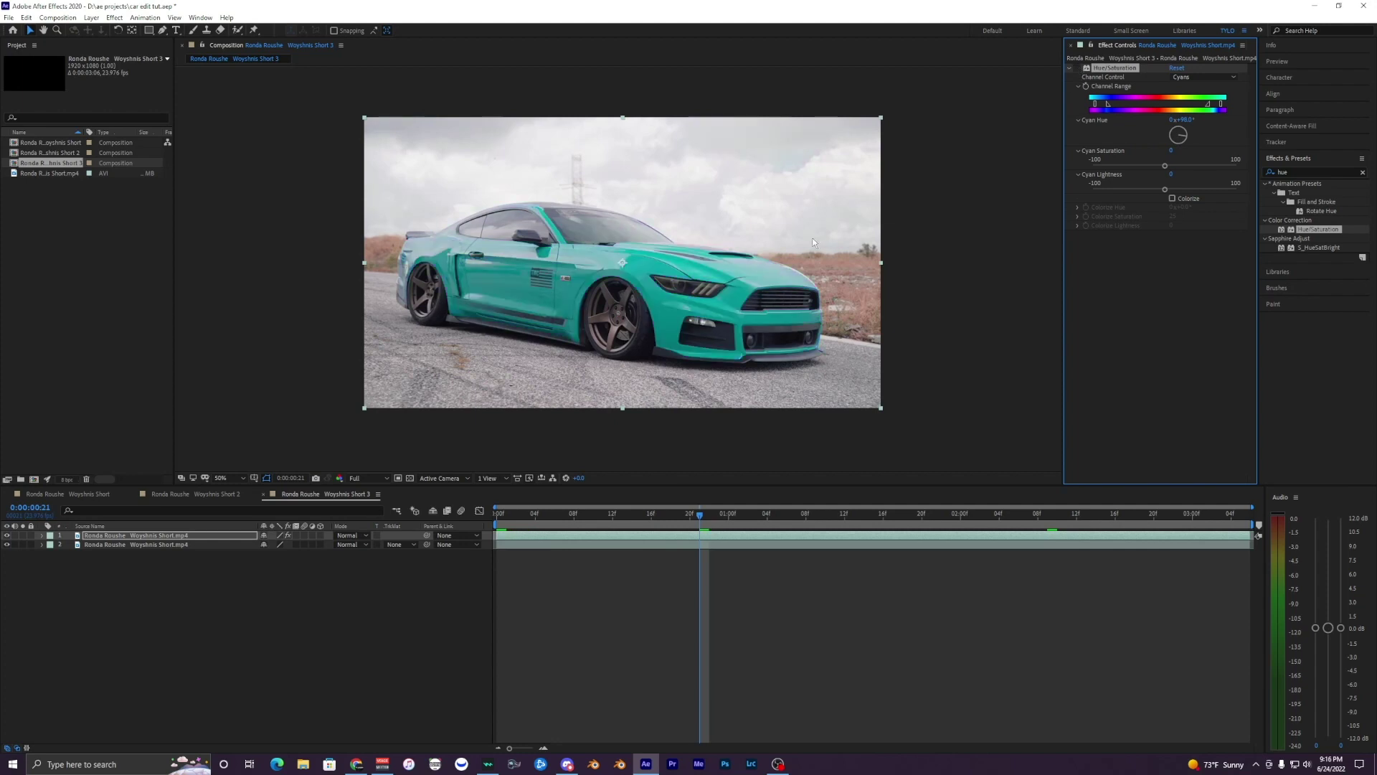
left_click(1076, 68)
key("space")
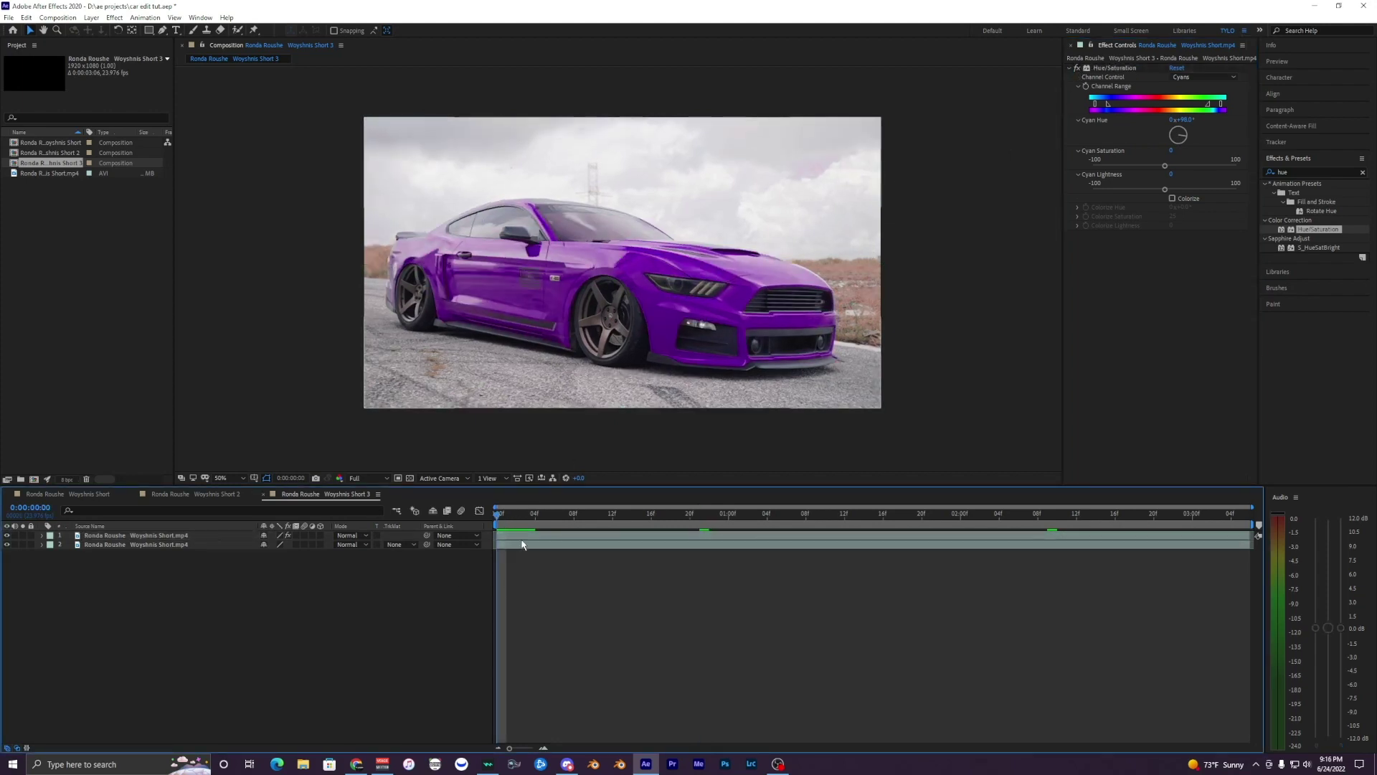
Draw a closed Pen mask on the upper layer loosely enclosing the entire car and extending beyond the frame's sides and lower edge.
left_click(521, 539)
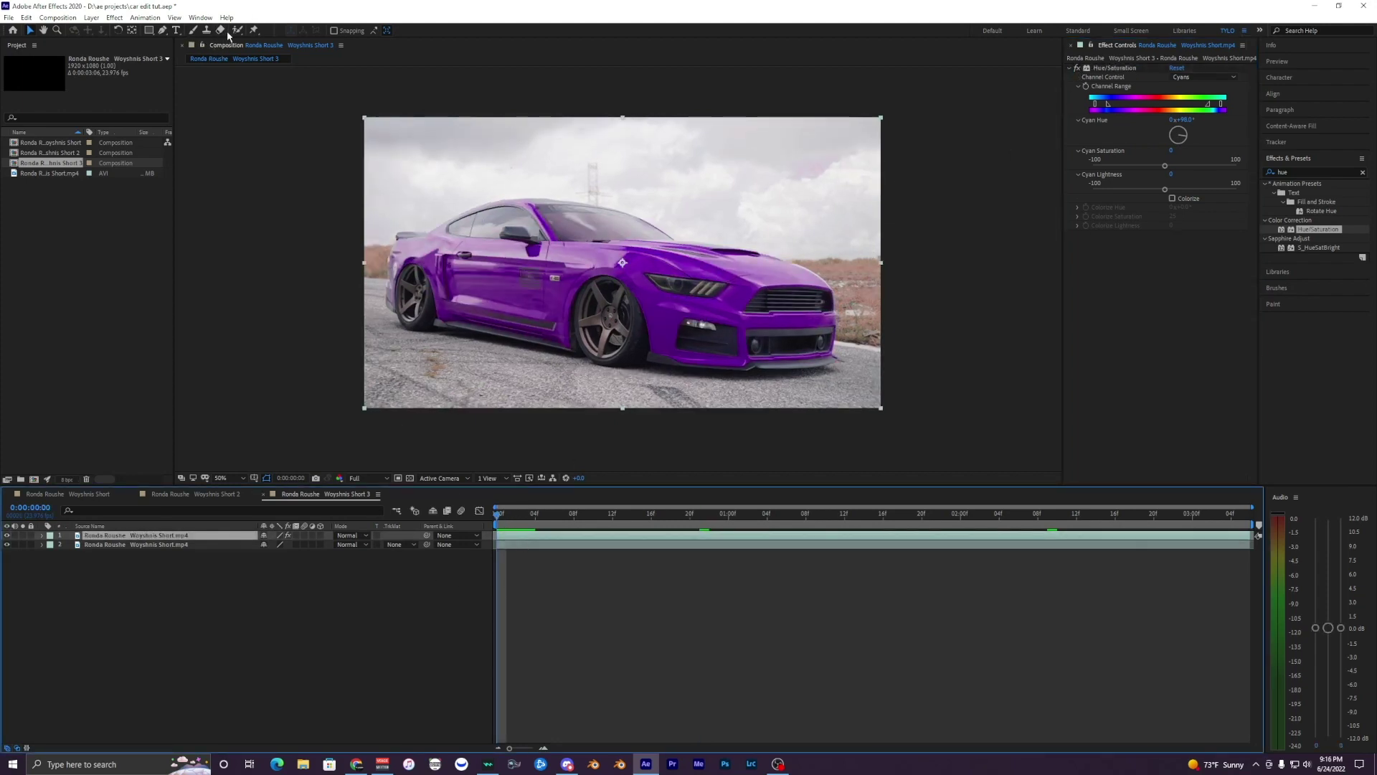
left_click(164, 30)
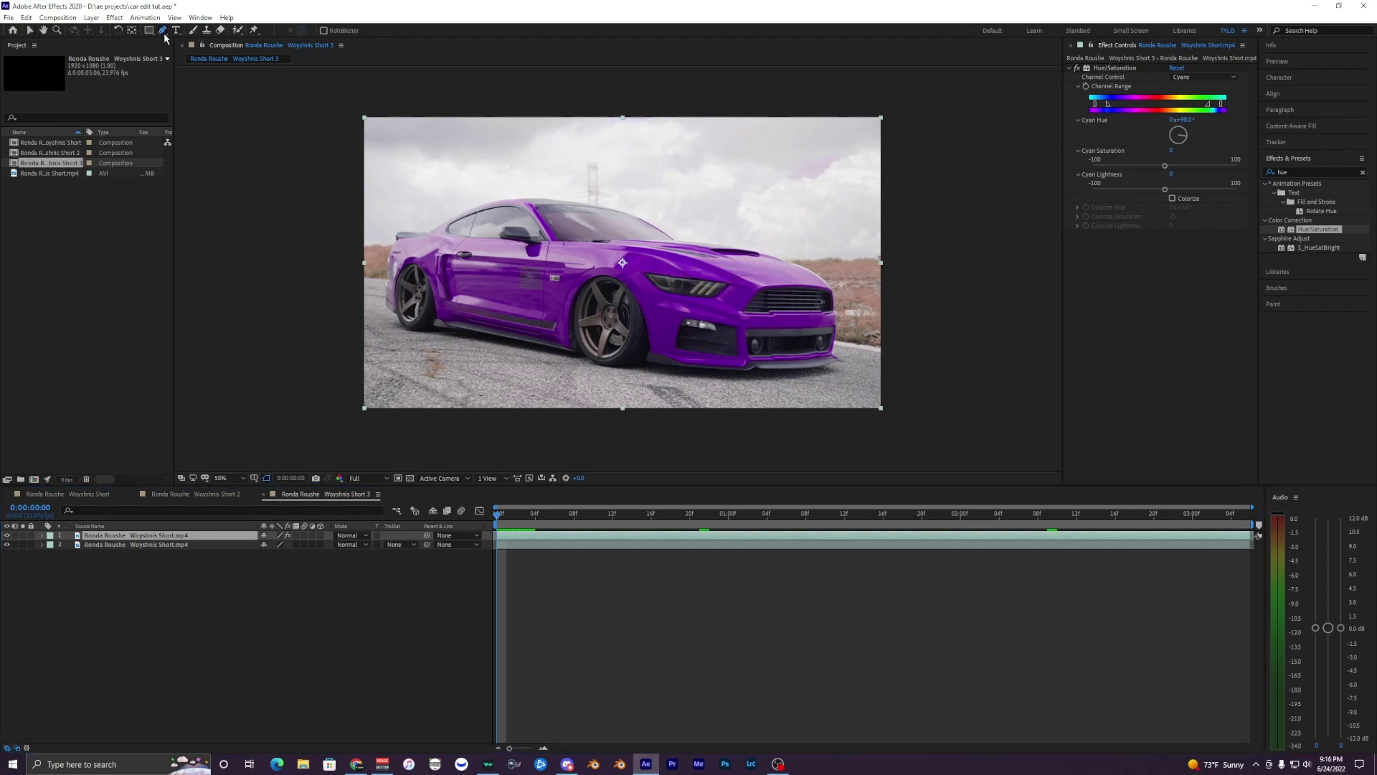
left_click(348, 313)
left_click(358, 277)
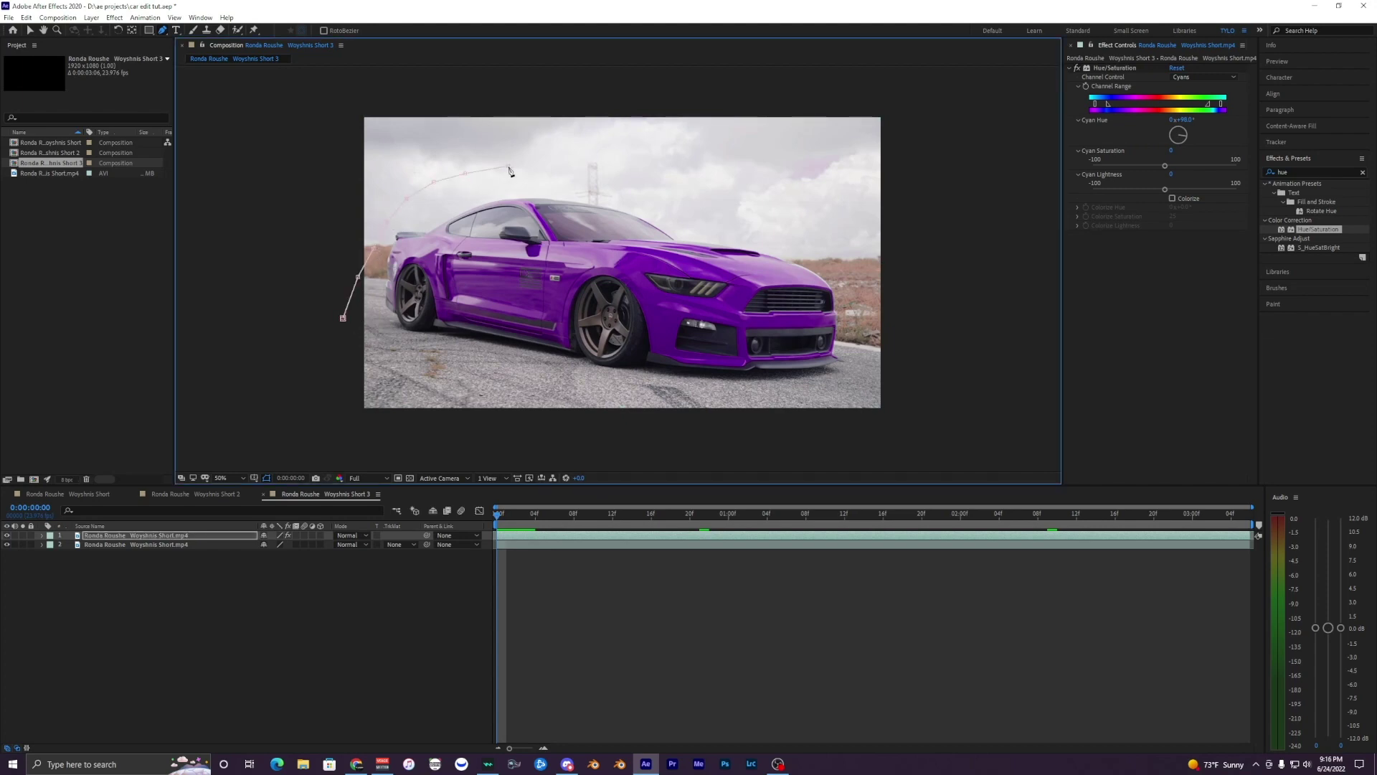
left_click_drag(629, 150, 704, 146)
left_click(926, 257)
left_click(944, 346)
left_click(952, 445)
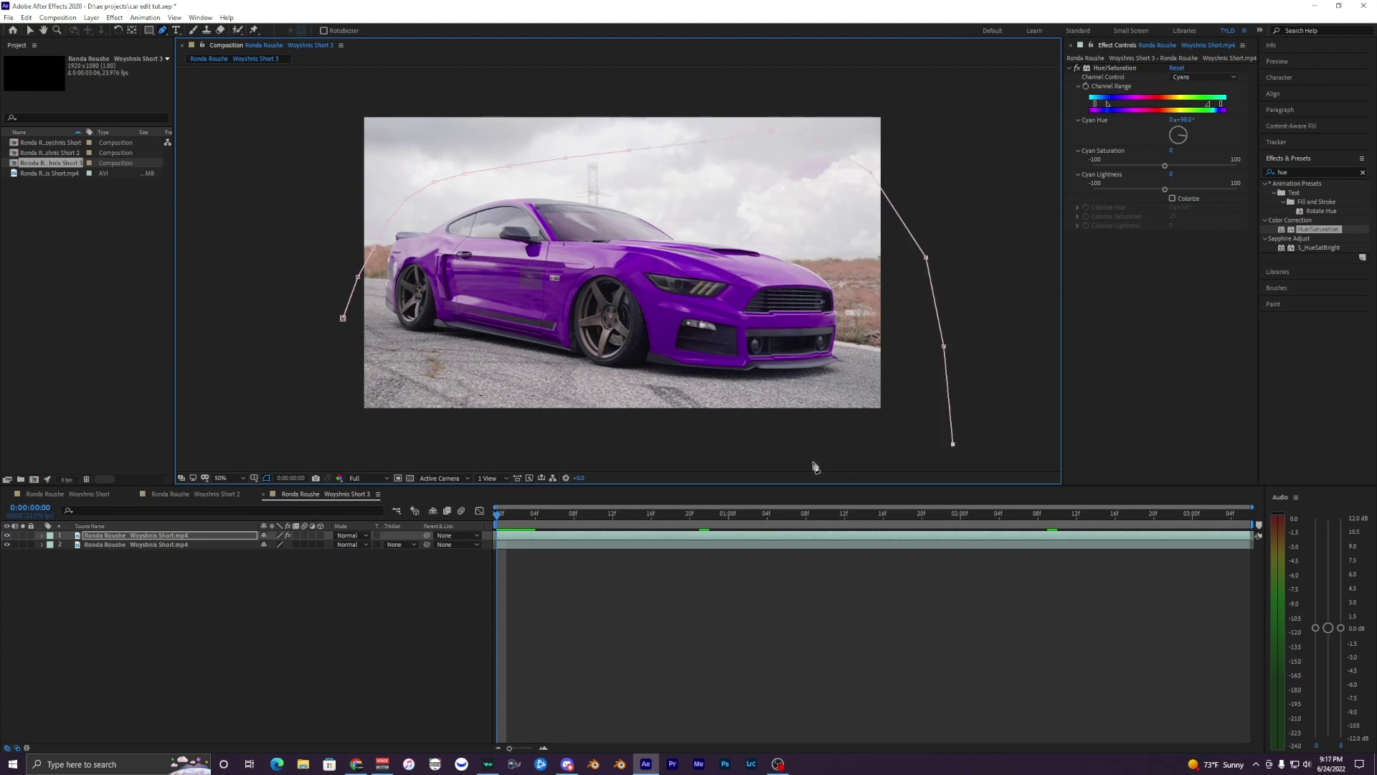
left_click(813, 461)
left_click(587, 469)
left_click(403, 459)
left_click(291, 444)
left_click(306, 381)
left_click(313, 368)
left_click(333, 338)
left_click(343, 318)
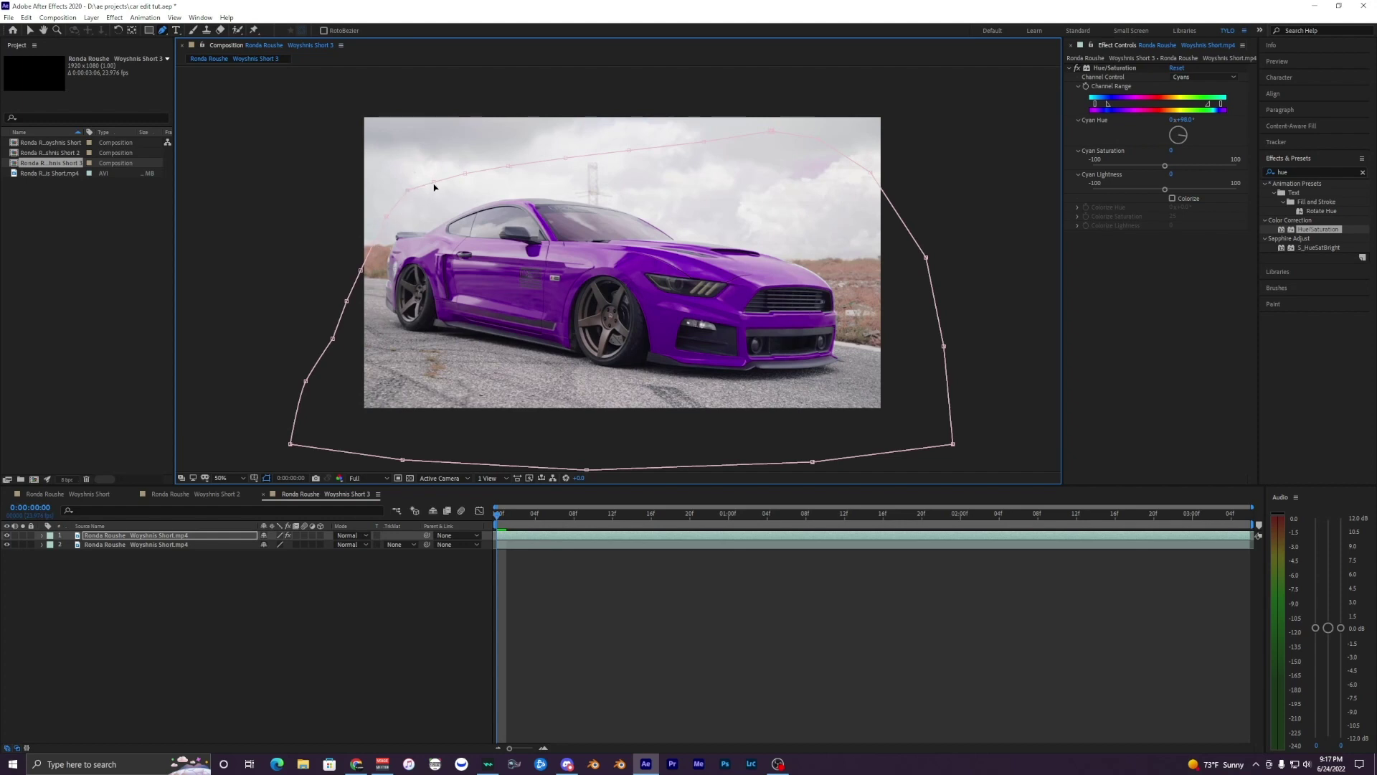
left_click(466, 167)
Reveal the upper layer's Mask Path and start keyframing it at the first frame.
left_click_drag(502, 515, 457, 529)
left_click(514, 546)
left_click(509, 535)
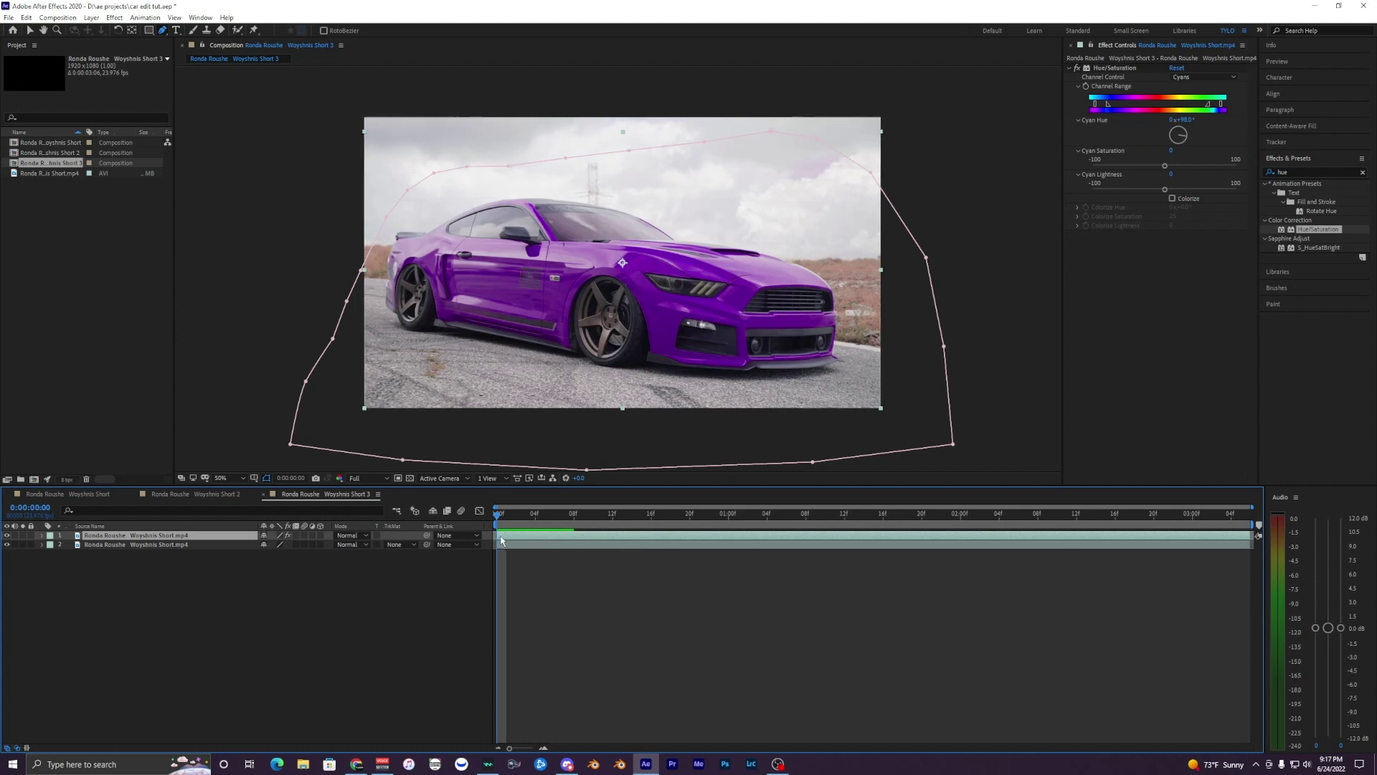
key("m")
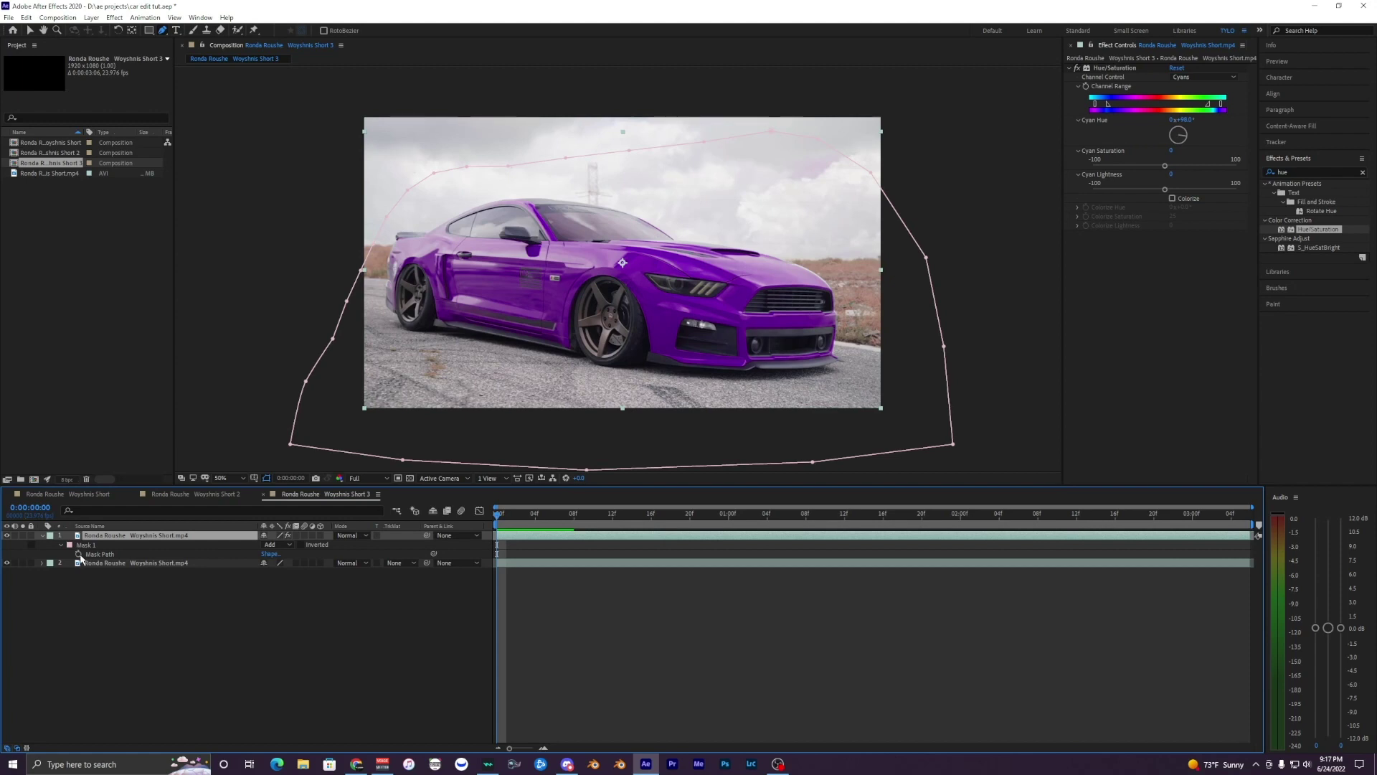
left_click(78, 554)
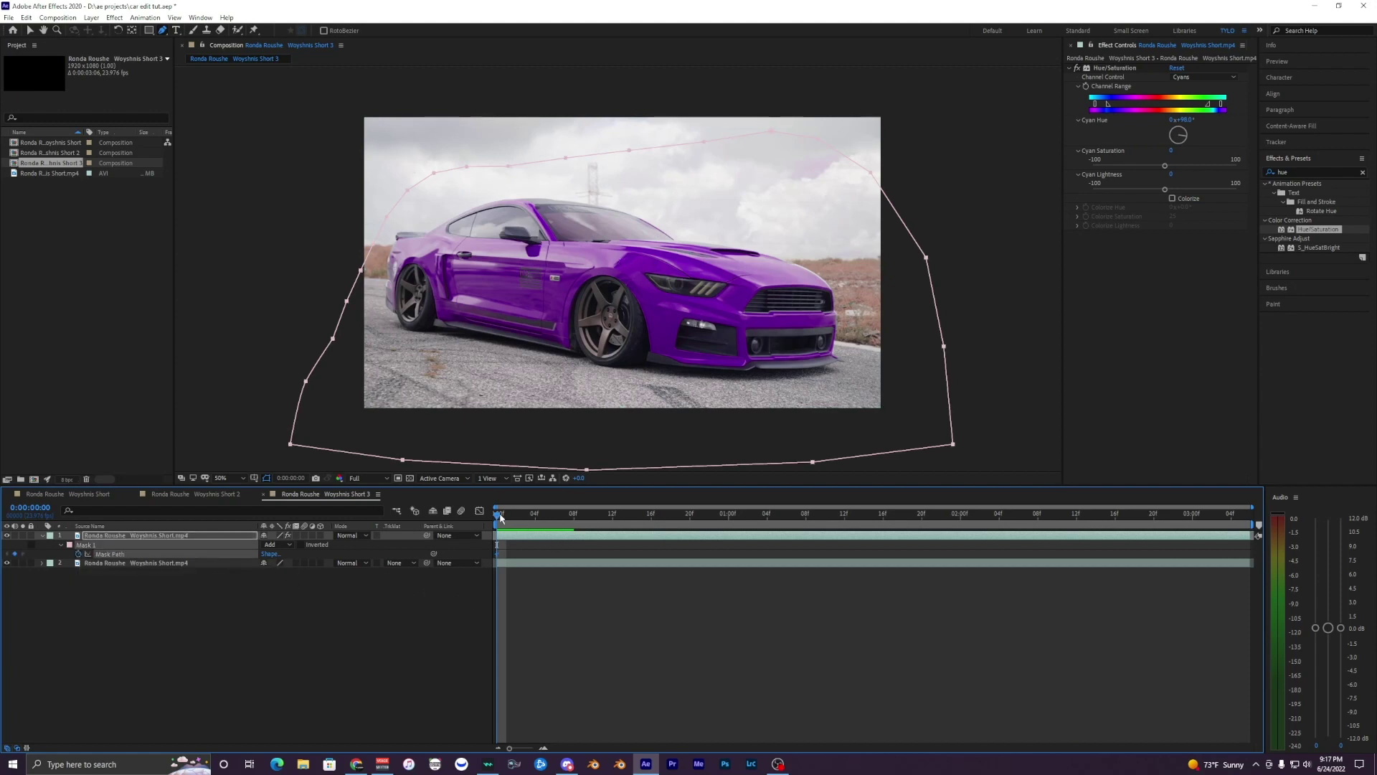
At 0:00:03:05, move the whole mask past the front of the car to create the ending Mask Path keyframe.
left_click_drag(497, 512, 1370, 588)
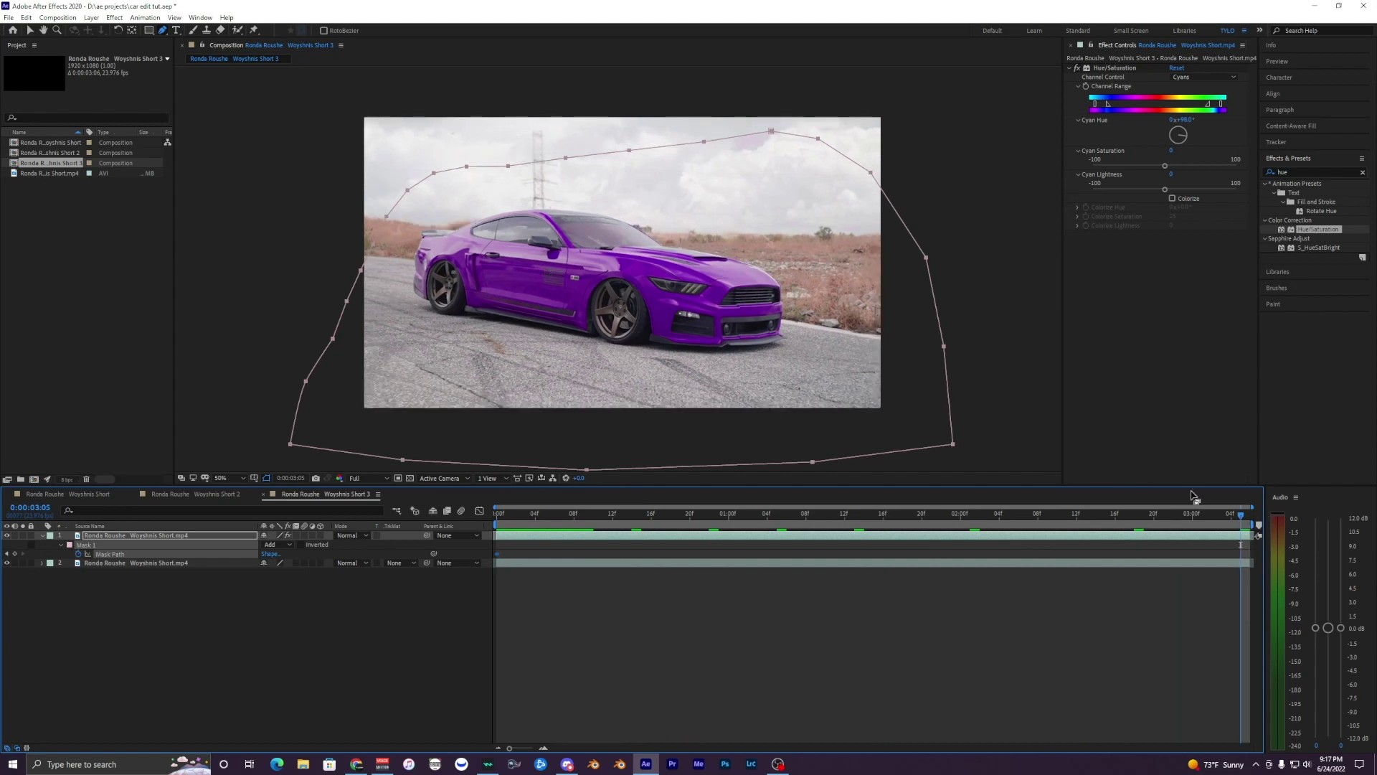
left_click_drag(409, 194, 837, 274)
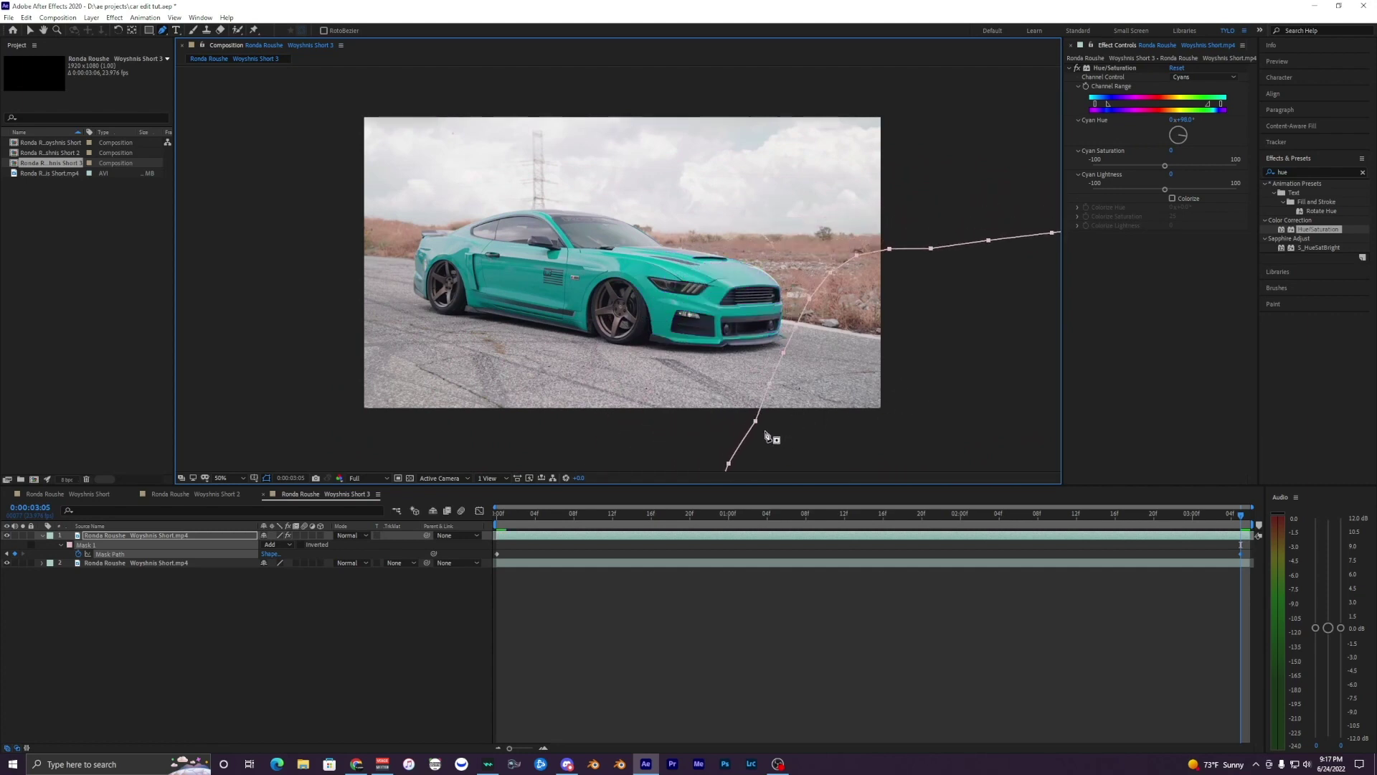
left_click(1224, 596)
Reshape the mask's leading edge at 0:00:03:05 by moving its points farther away from the front bumper.
left_click(1239, 536)
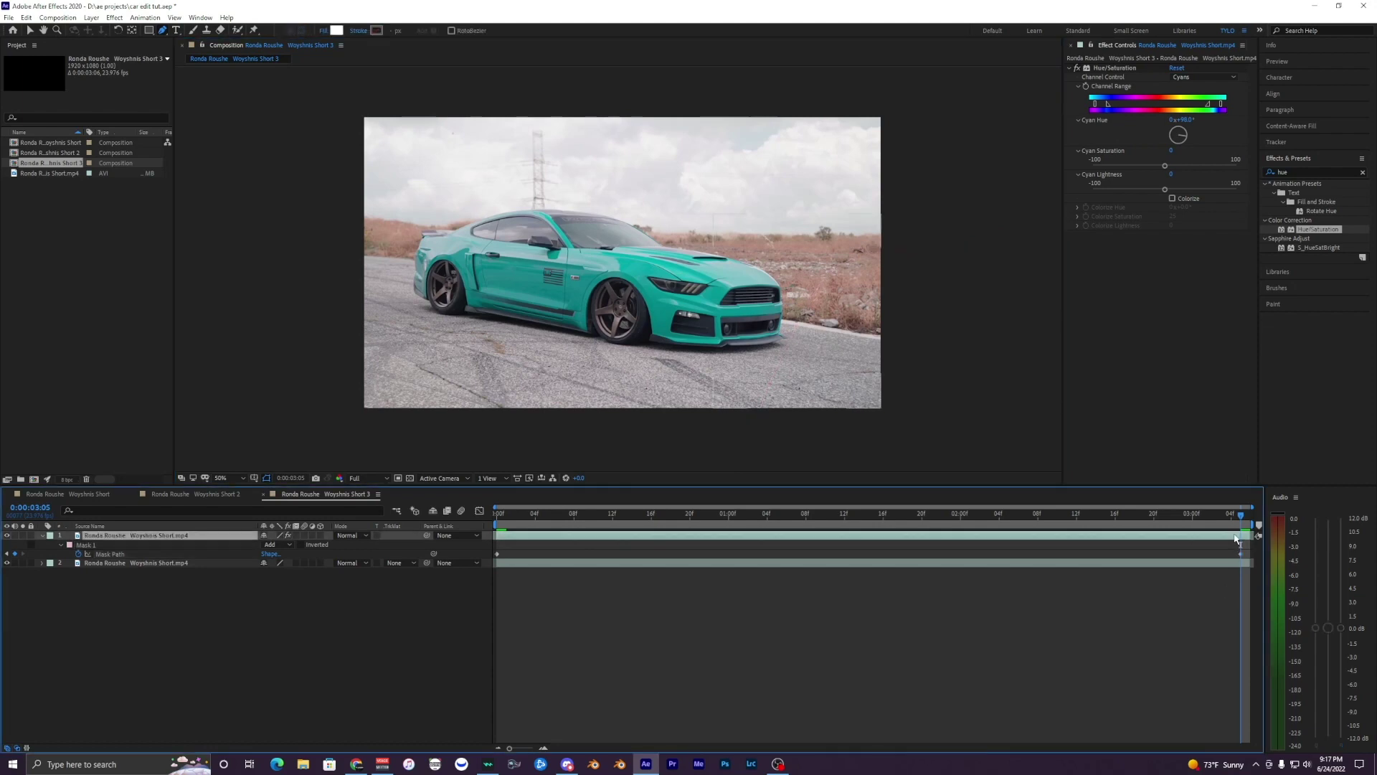
left_click_drag(767, 384, 779, 383)
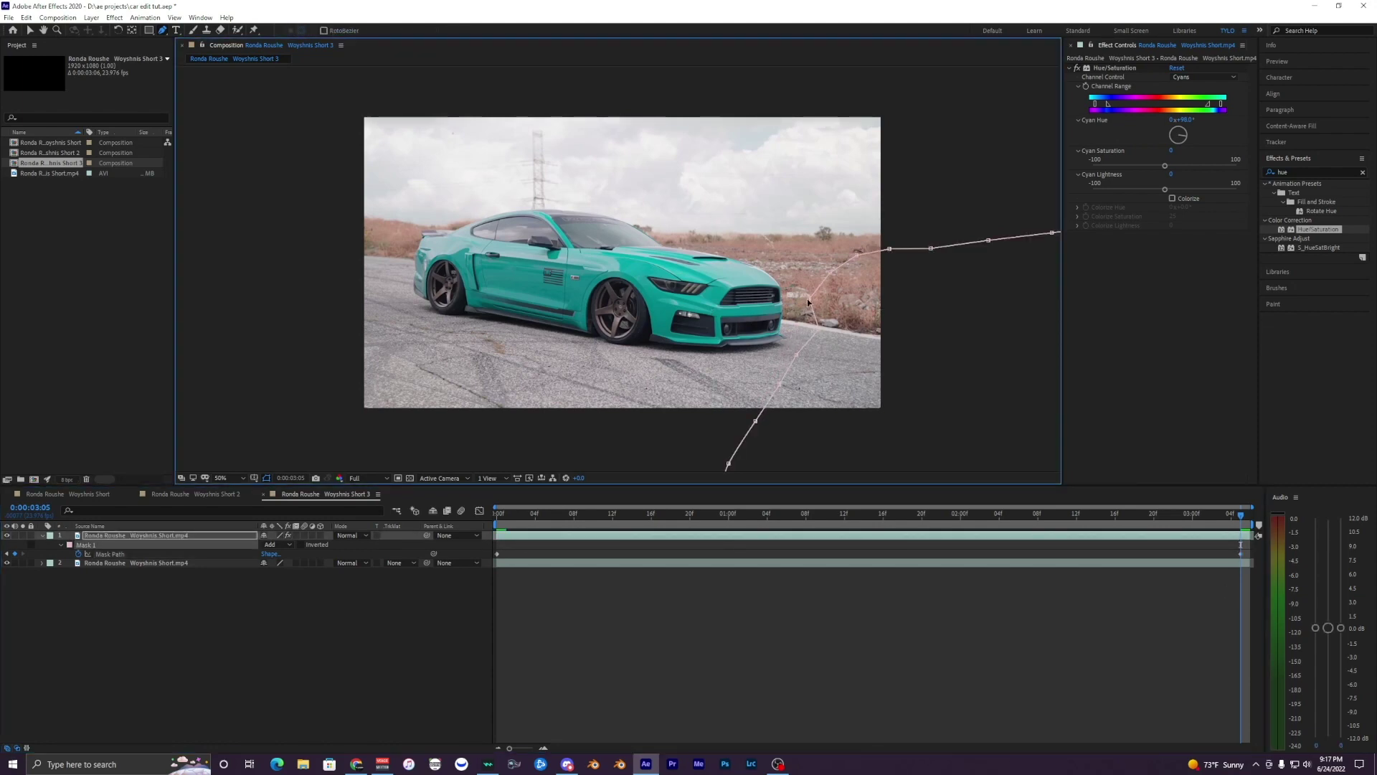
left_click_drag(809, 299, 840, 300)
left_click_drag(830, 276, 875, 244)
left_click_drag(822, 324, 827, 329)
left_click_drag(755, 421, 756, 430)
Return to the first frame and play back the animated color transition.
left_click_drag(1194, 511, 497, 512)
key("space")
key("space")
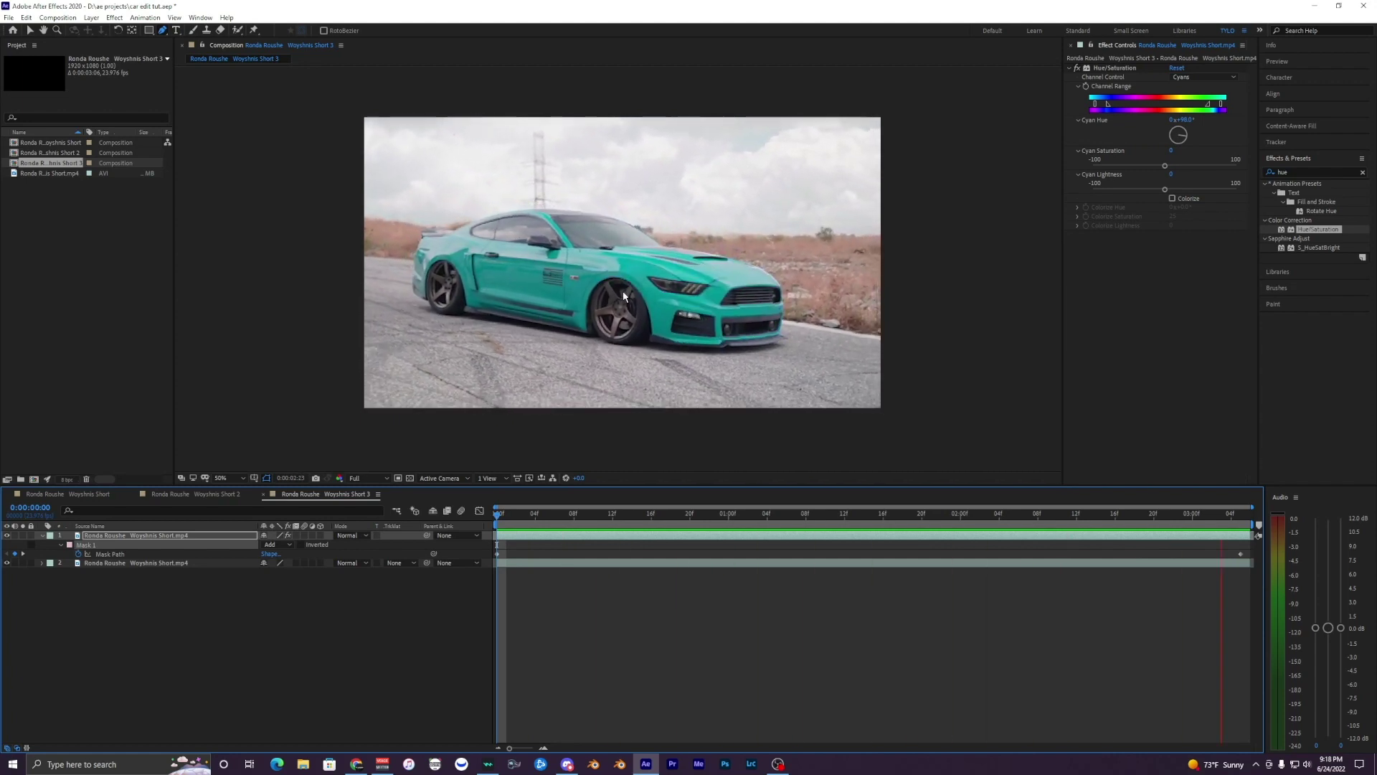
Reveal the mask's feather around 0:00:01:15 and increase it to blend the purple and teal edge softly.
scroll(592, 283, "up", 2)
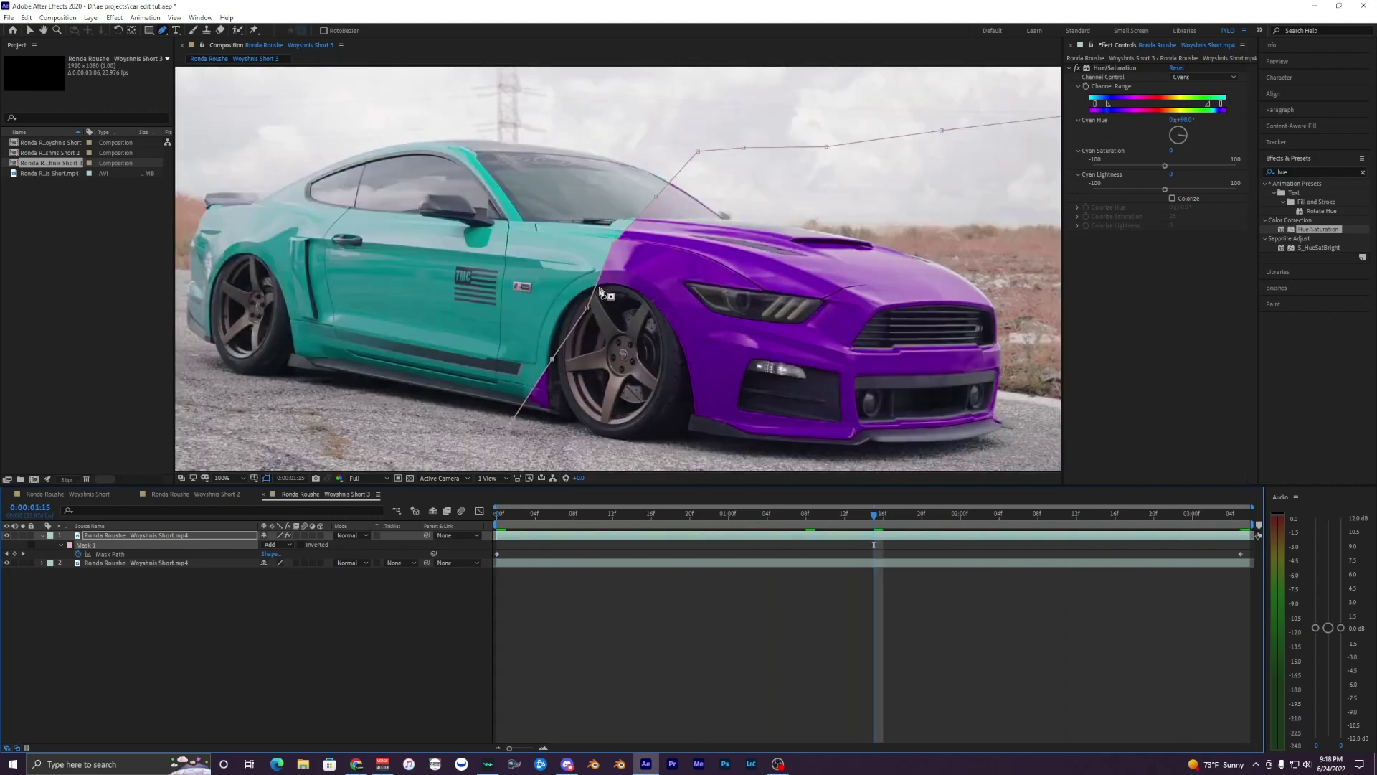
left_click(229, 597)
left_click(143, 537)
left_click(223, 617)
left_click(101, 535)
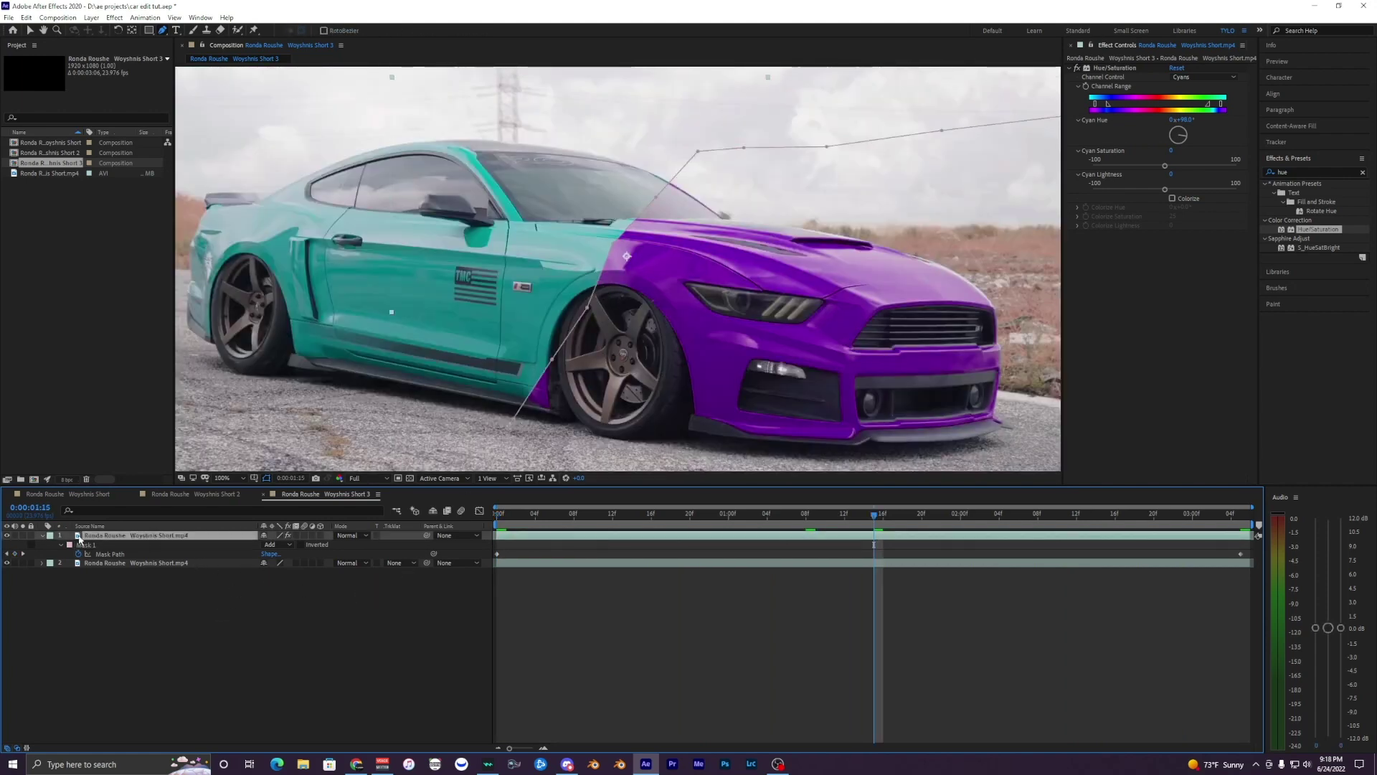
key("ctrl+l")
left_click(31, 535)
left_click(97, 551)
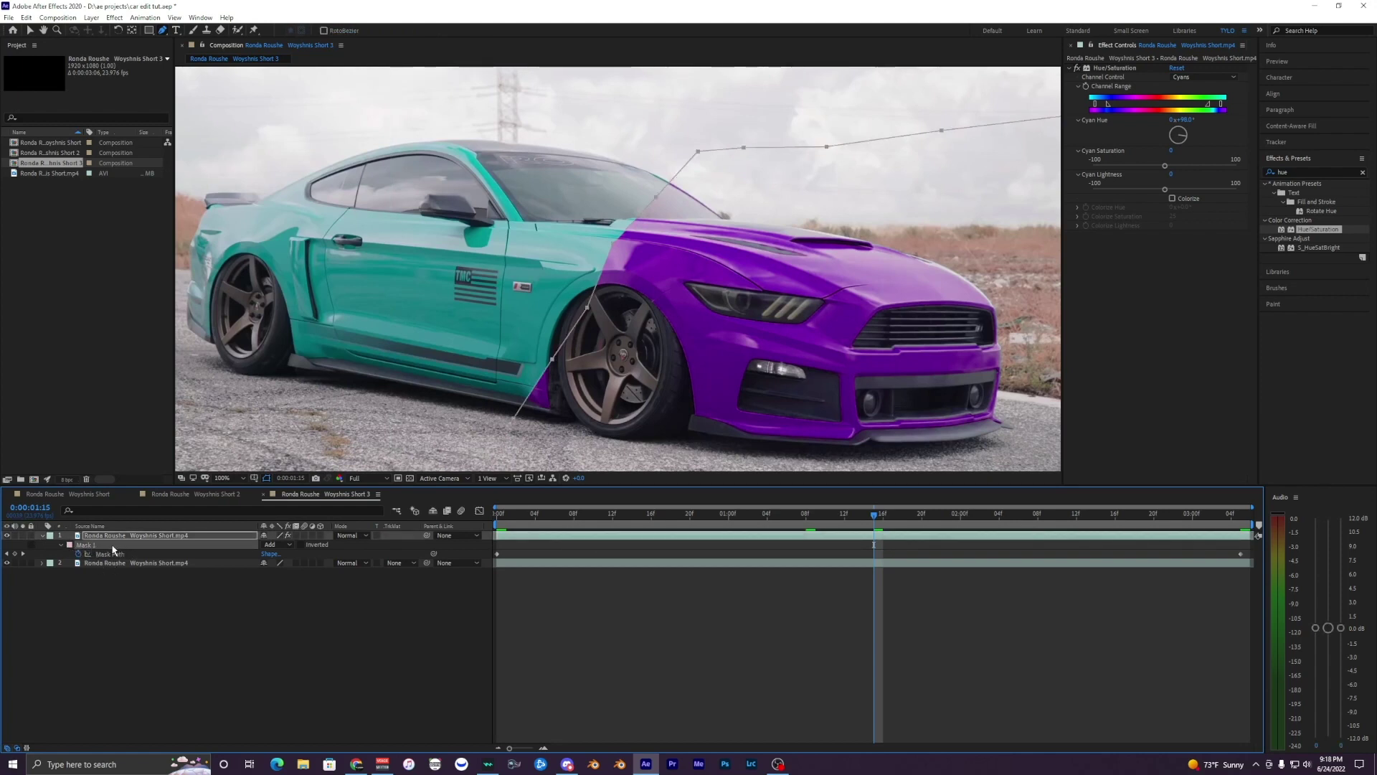
key("f")
left_click_drag(271, 553, 314, 548)
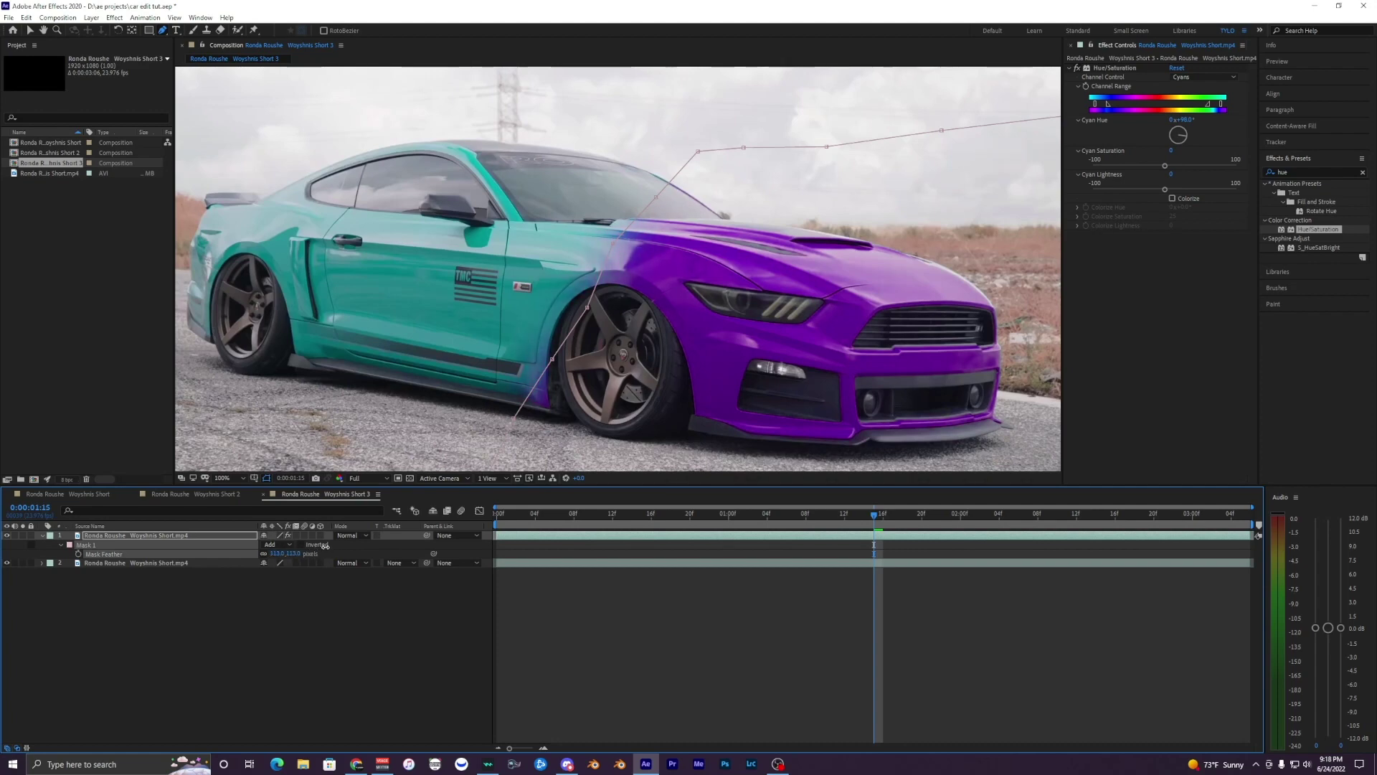
key("F2")
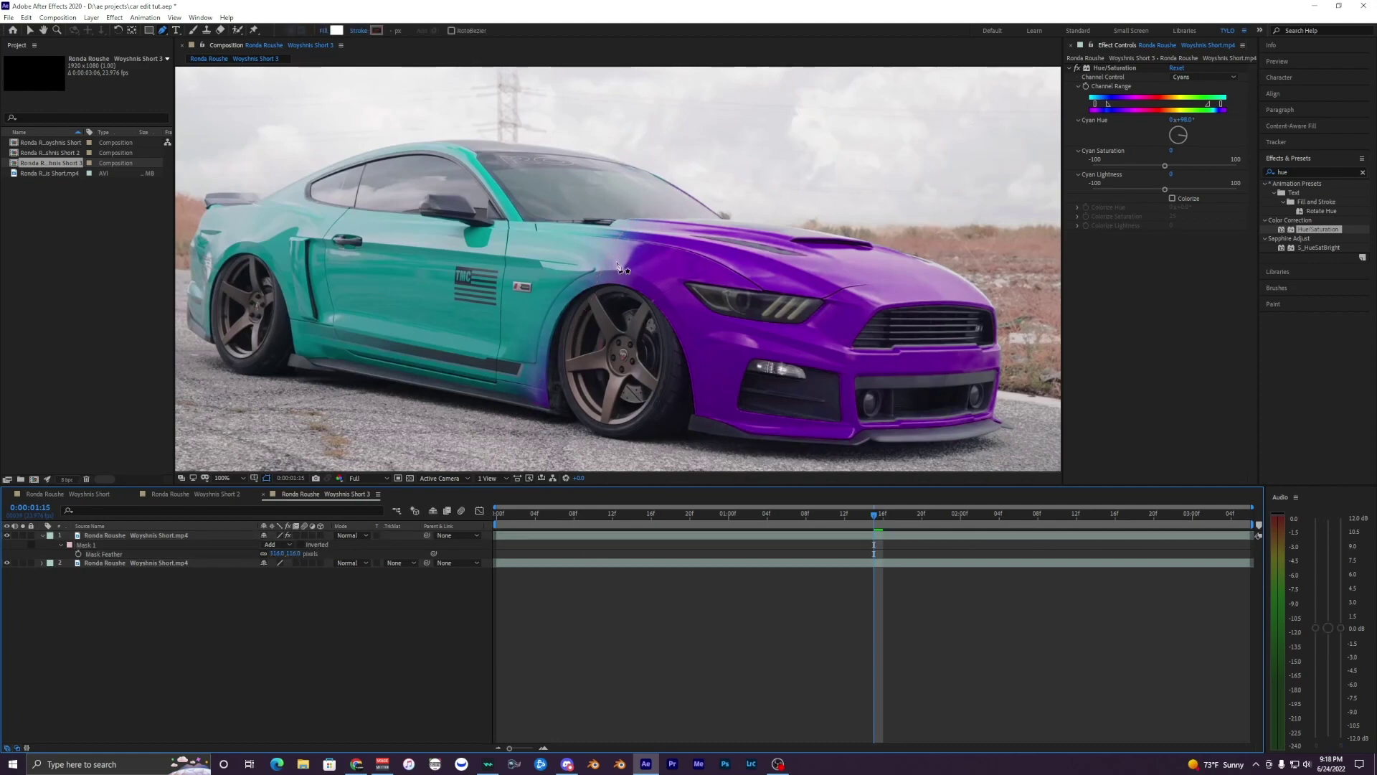
Play back the composition to check the feathered color transition across the full car.
scroll(626, 280, "down", 2)
scroll(624, 337, "down", 2)
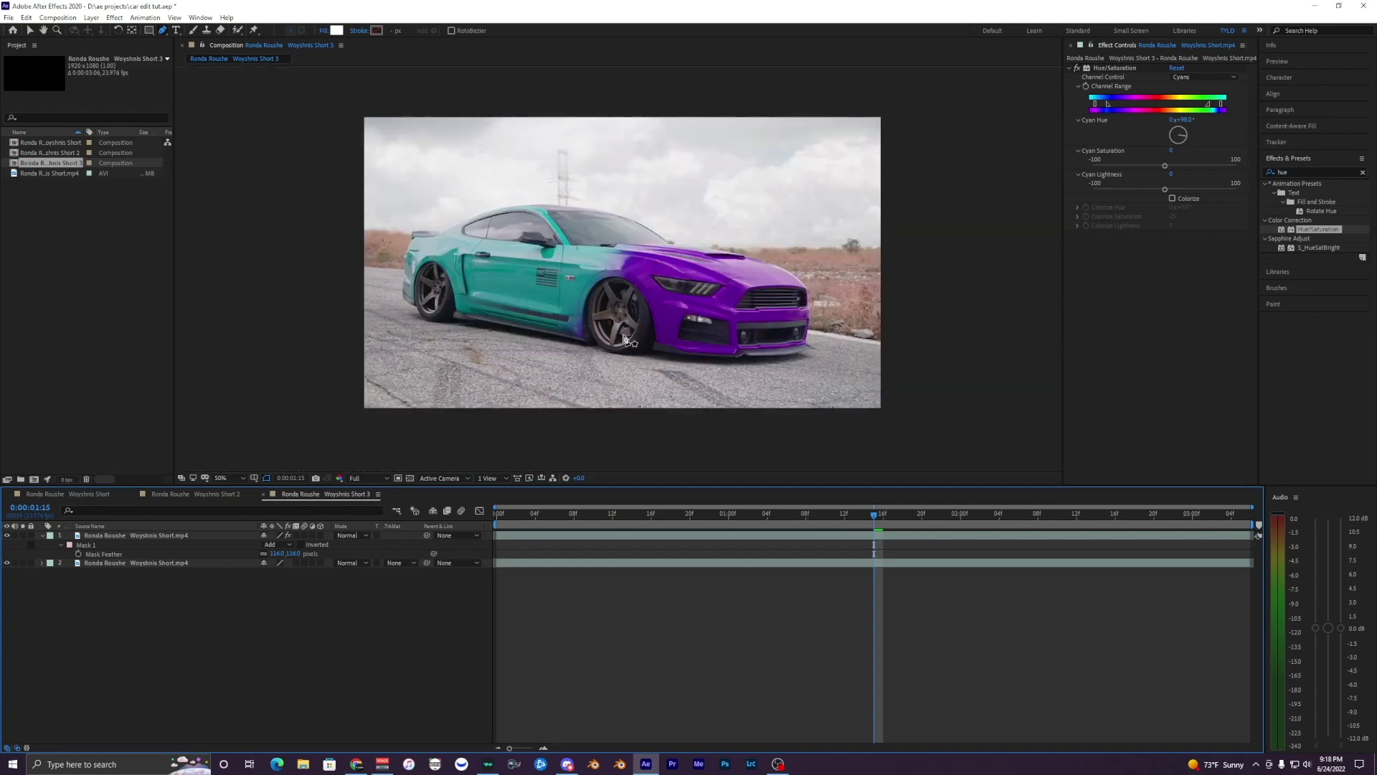
key("space")
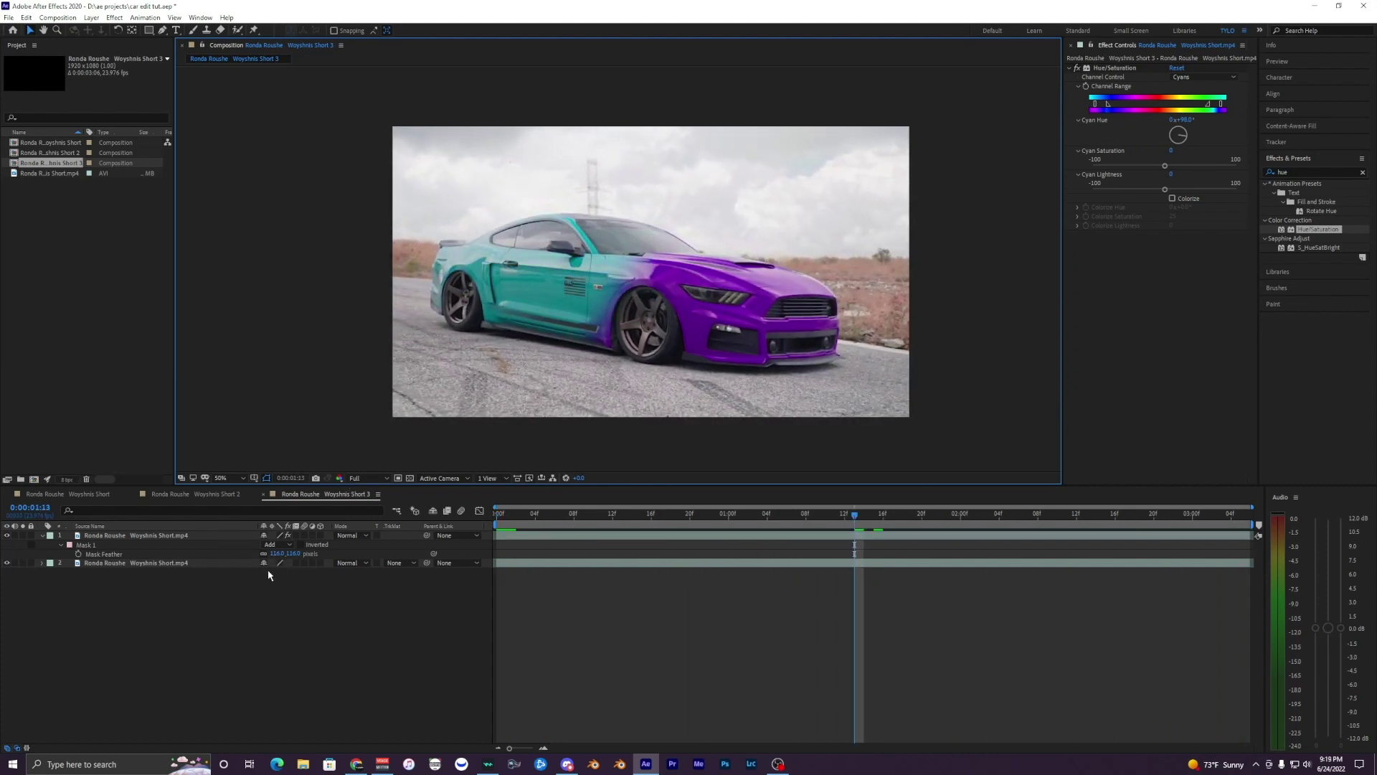
Set the feather of the top layer's Mask 1 to 0 pixels for a hard edge.
left_click(278, 554)
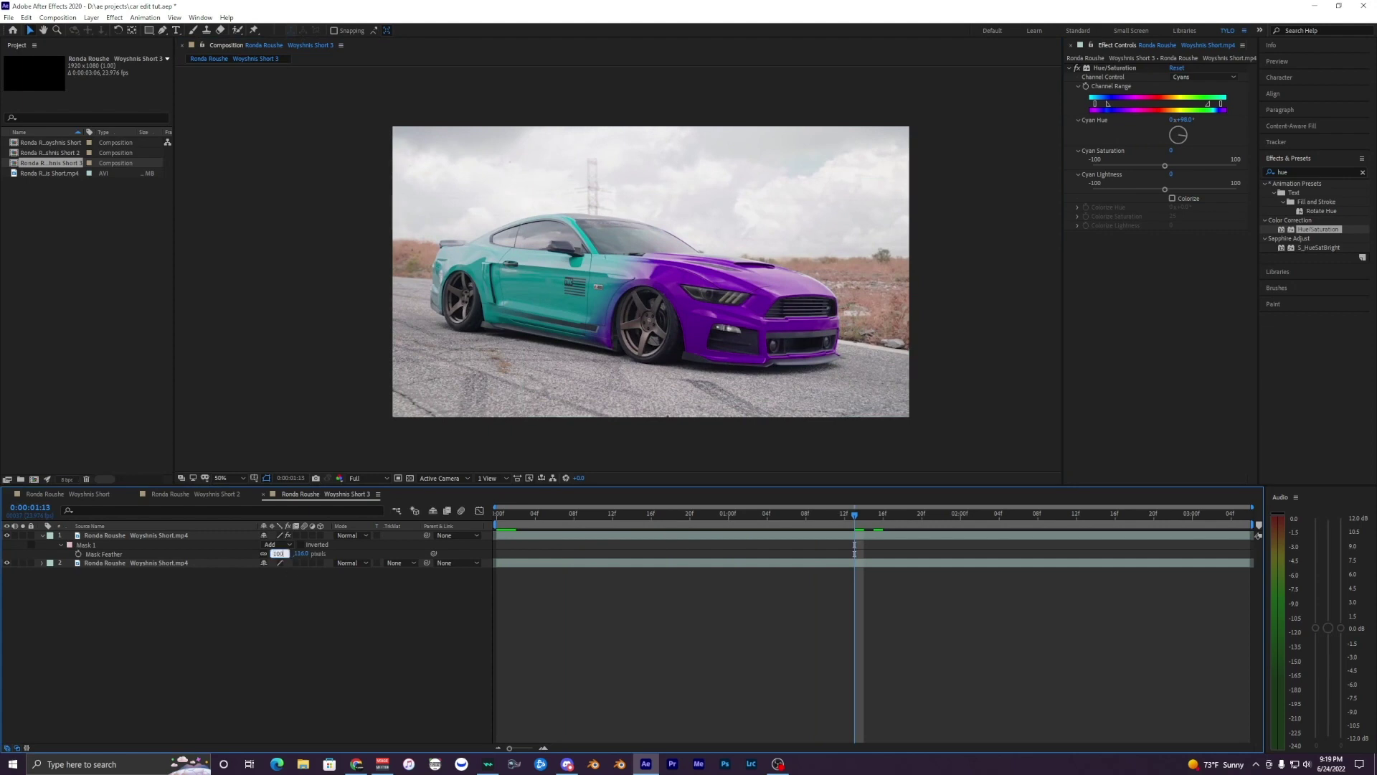
type("100")
key("Return")
type("0")
key("Return")
left_click(555, 613)
Play back the composition from the first frame to check the hard-edged color transition.
left_click_drag(522, 515, 344, 510)
key("space")
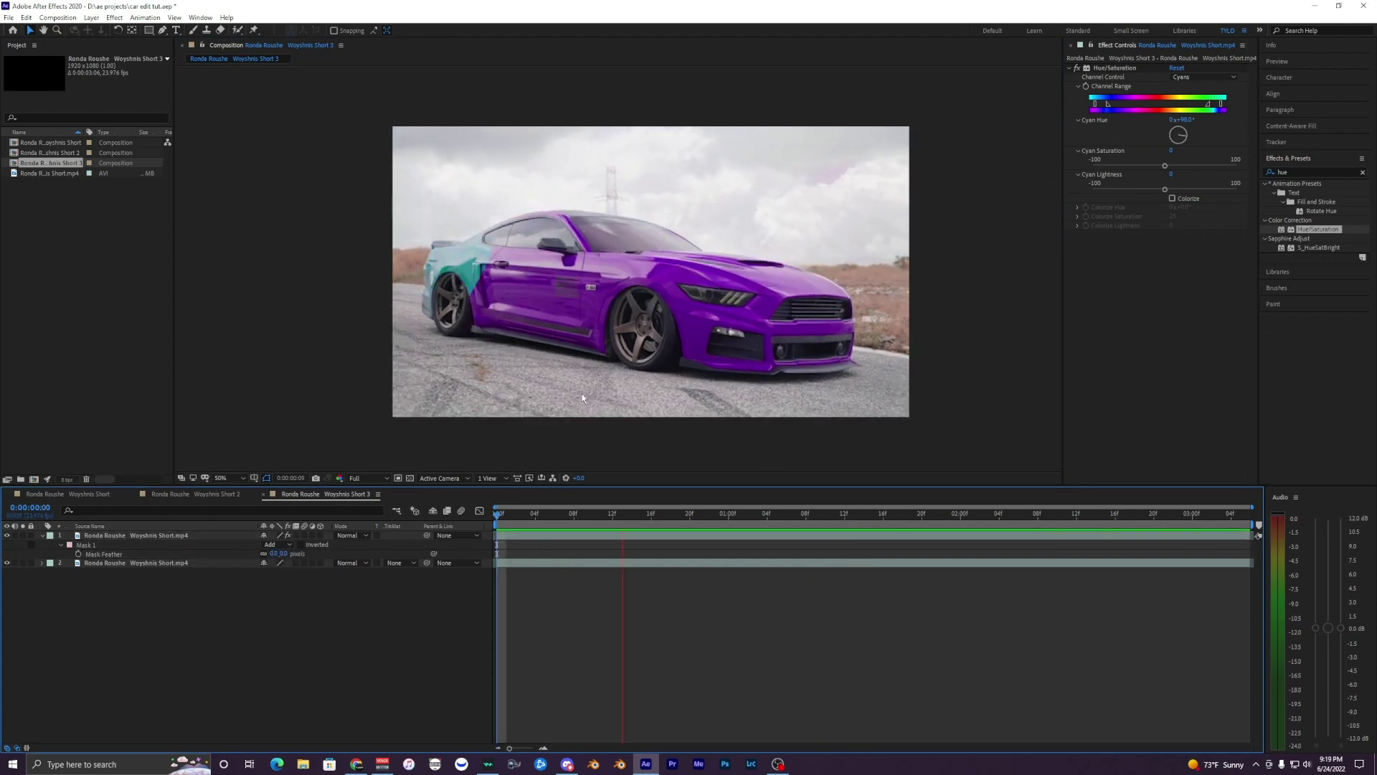
key("space")
left_click_drag(546, 516, 373, 518)
key("space")
left_click(503, 535)
left_click(493, 610)
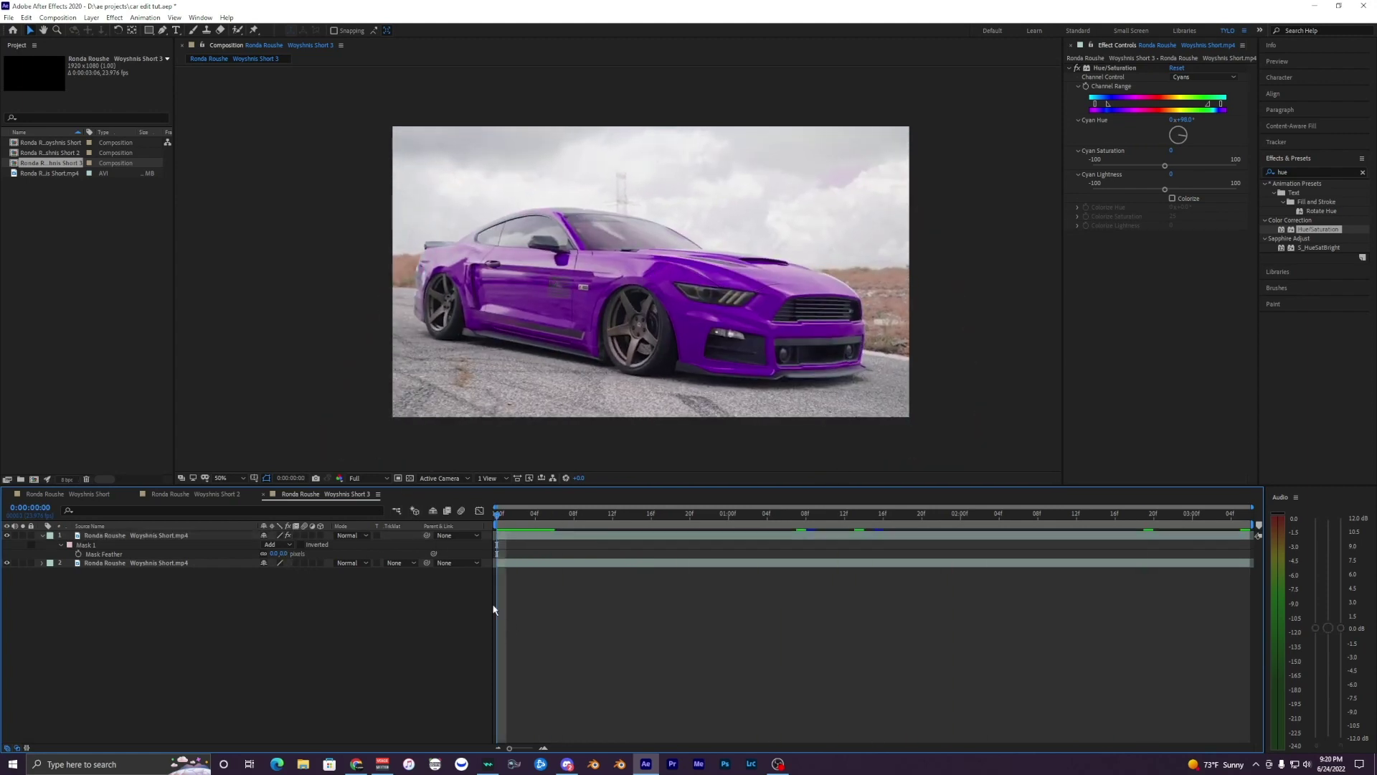
Open the Short 2 composition, play back its neon edge transition and examine the third layer's S_EdgeColorize and Deep Glow settings.
left_click(200, 495)
left_click(521, 563)
left_click(522, 554)
key("space")
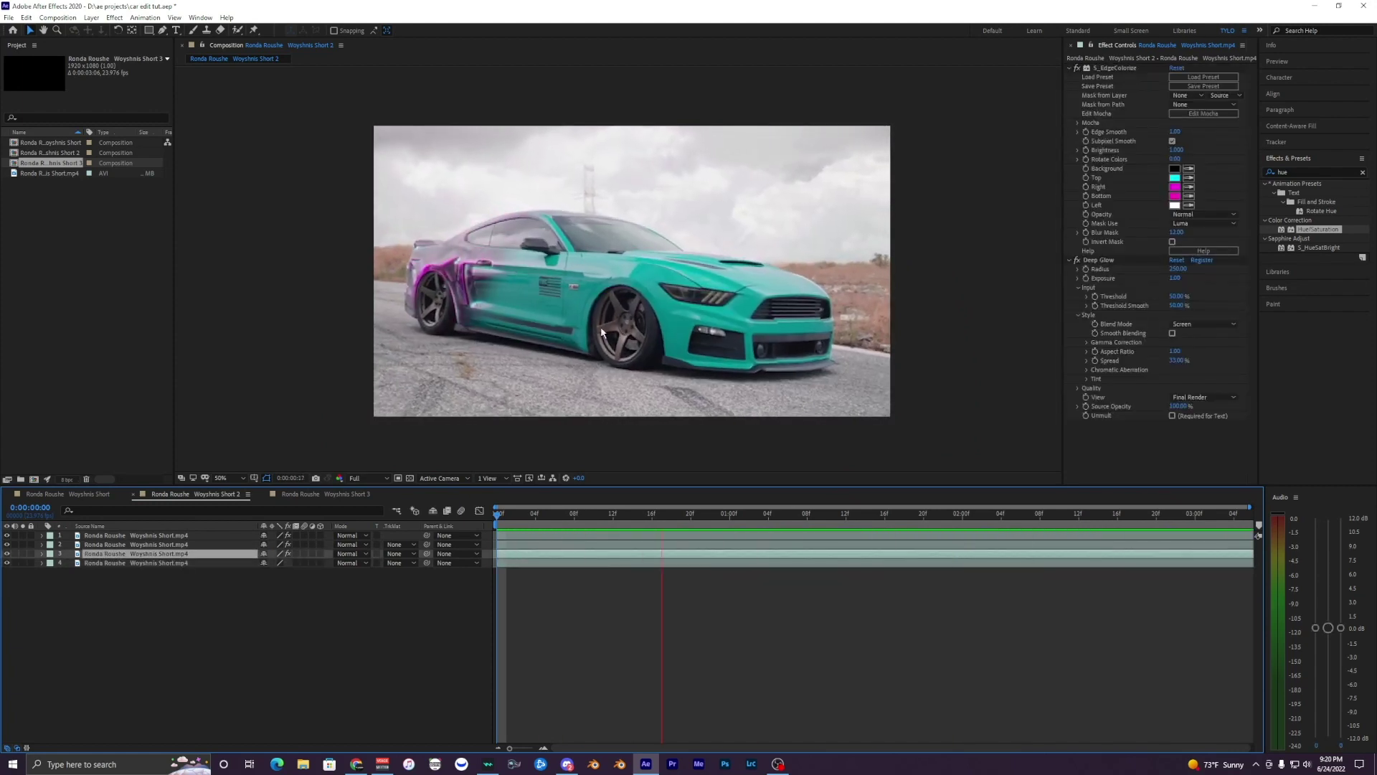
key("space")
scroll(565, 320, "up", 1)
scroll(564, 337, "down", 1)
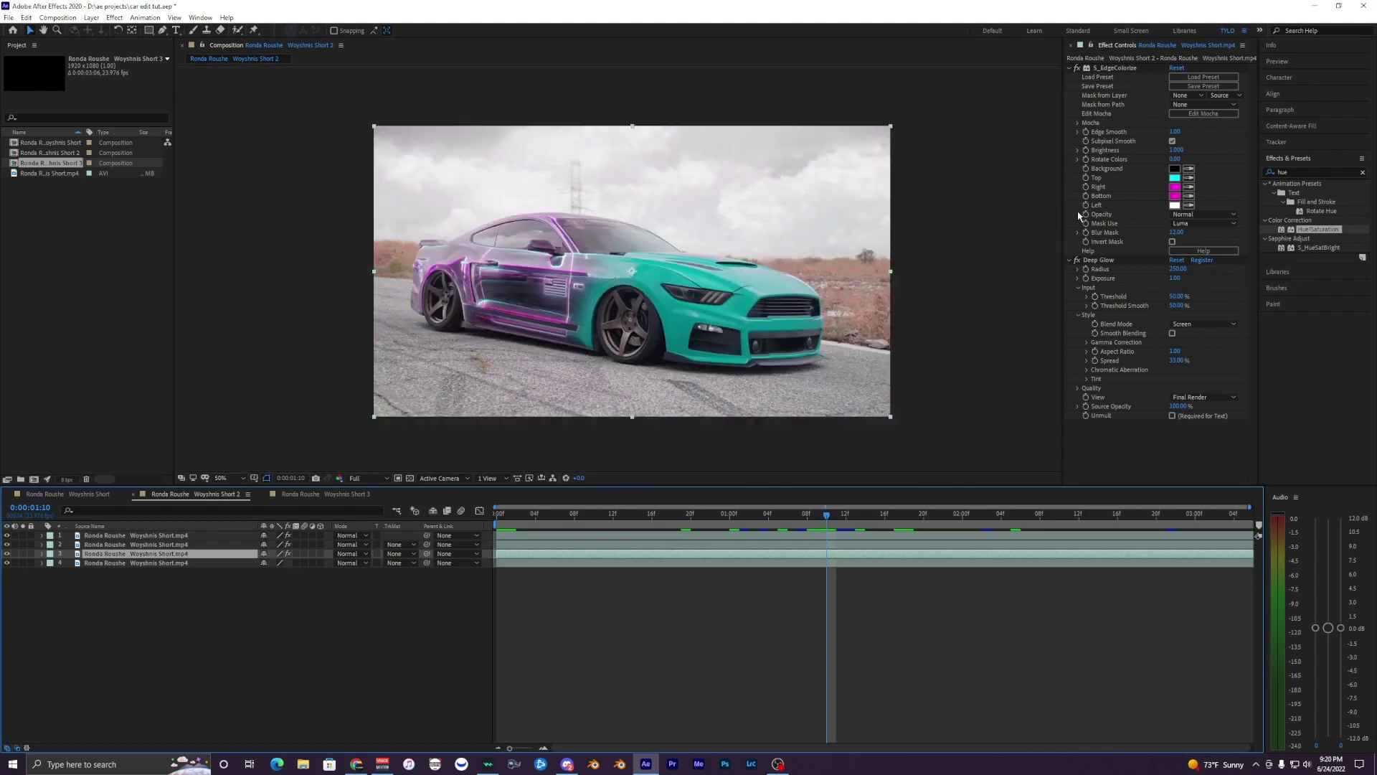
left_click(1113, 68)
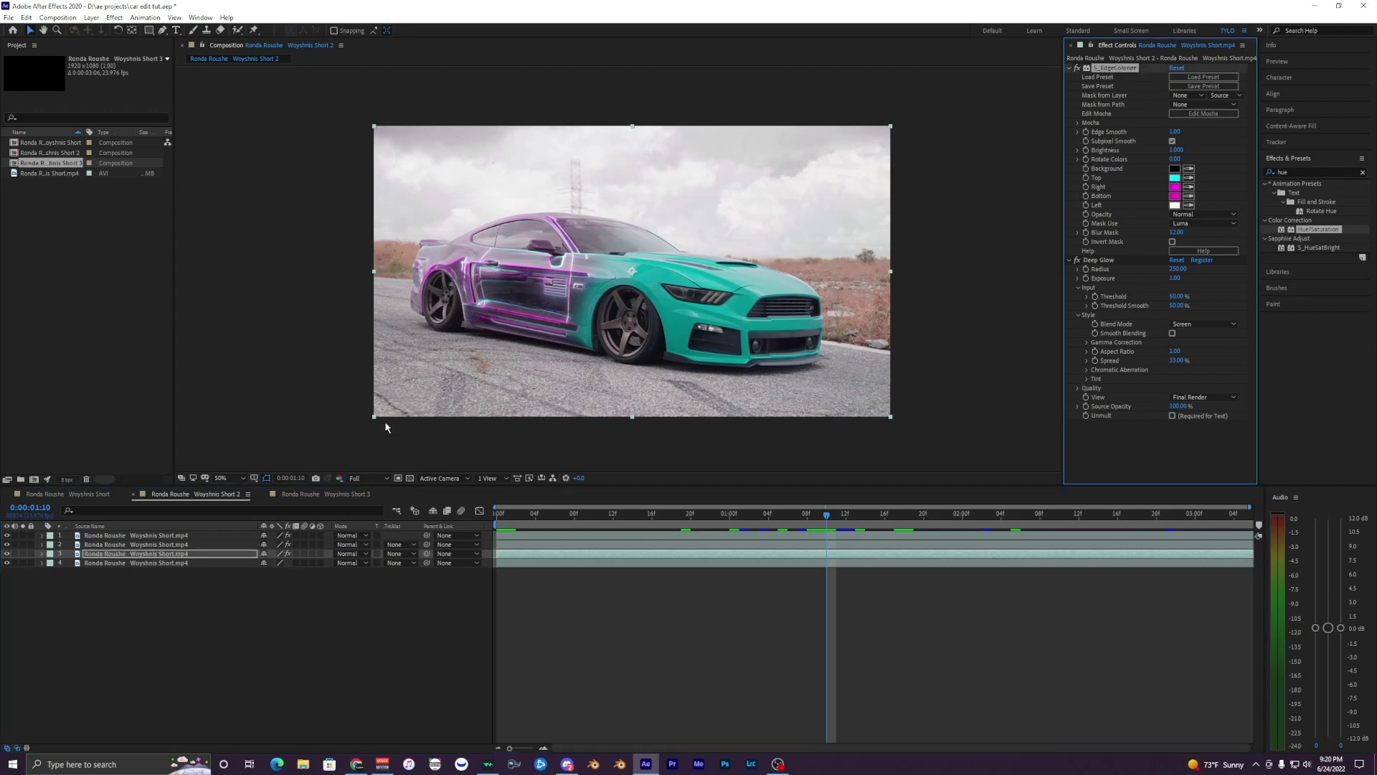
Return to the Short 3 composition, collapse the top layer's mask properties and duplicate the original bottom footage layer.
left_click(327, 494)
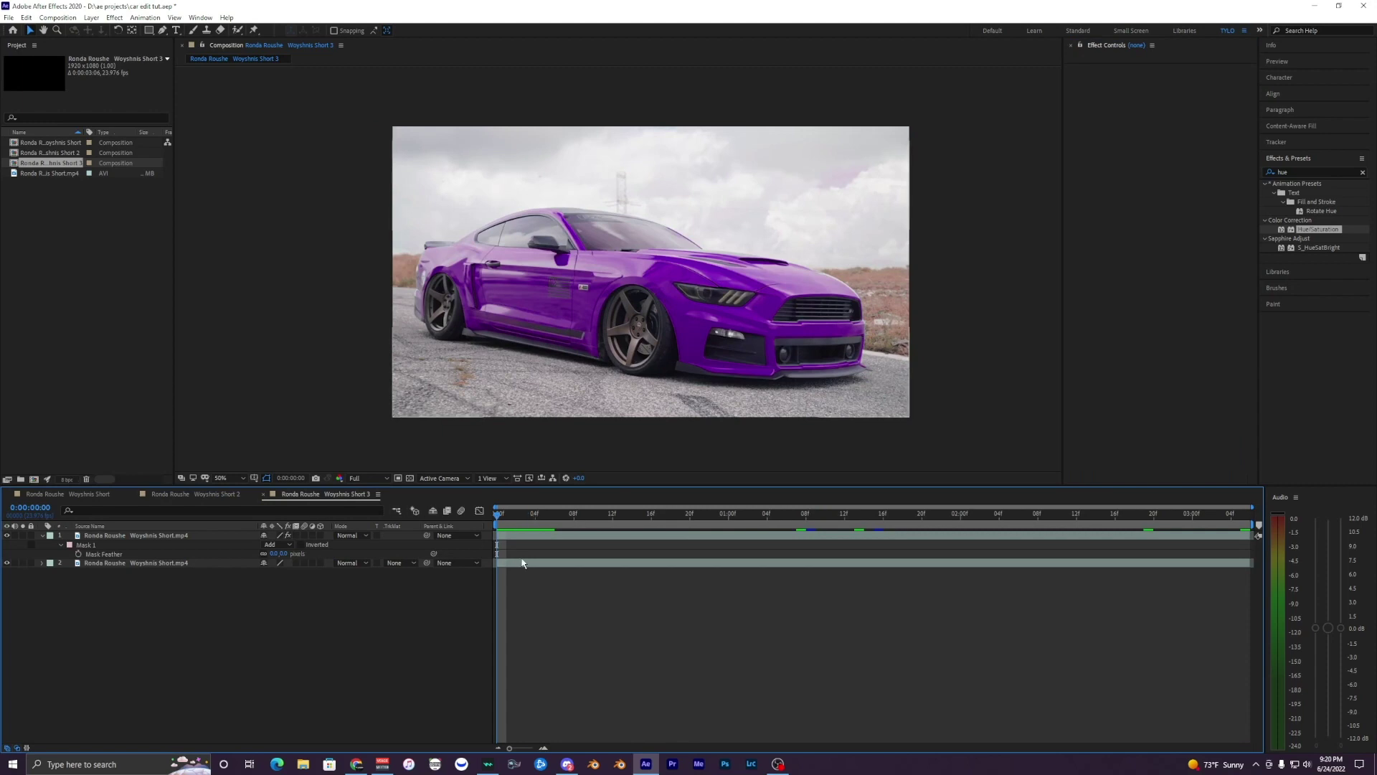
left_click(518, 537)
left_click(521, 583)
left_click(507, 537)
left_click(510, 573)
left_click(511, 563)
left_click(510, 537)
key("f")
left_click(155, 544)
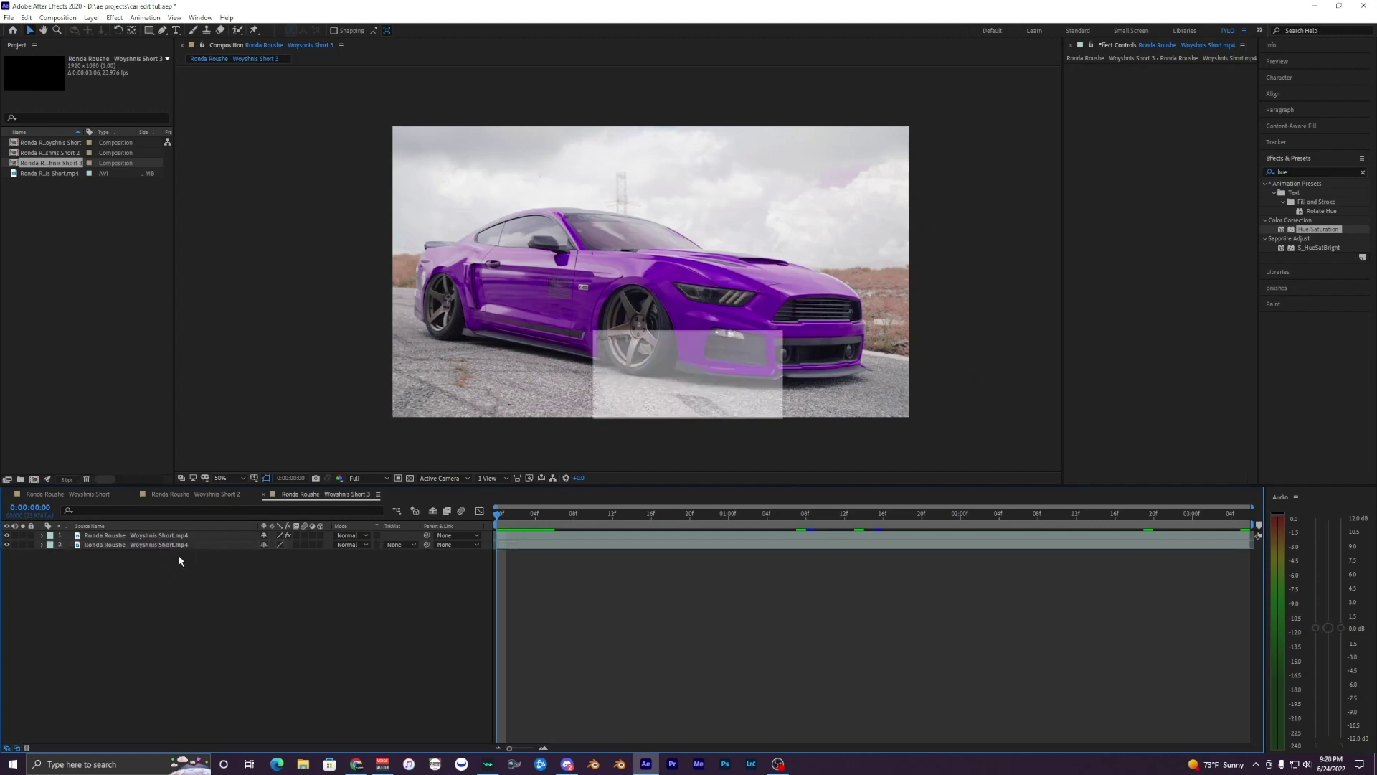
key("ctrl+d")
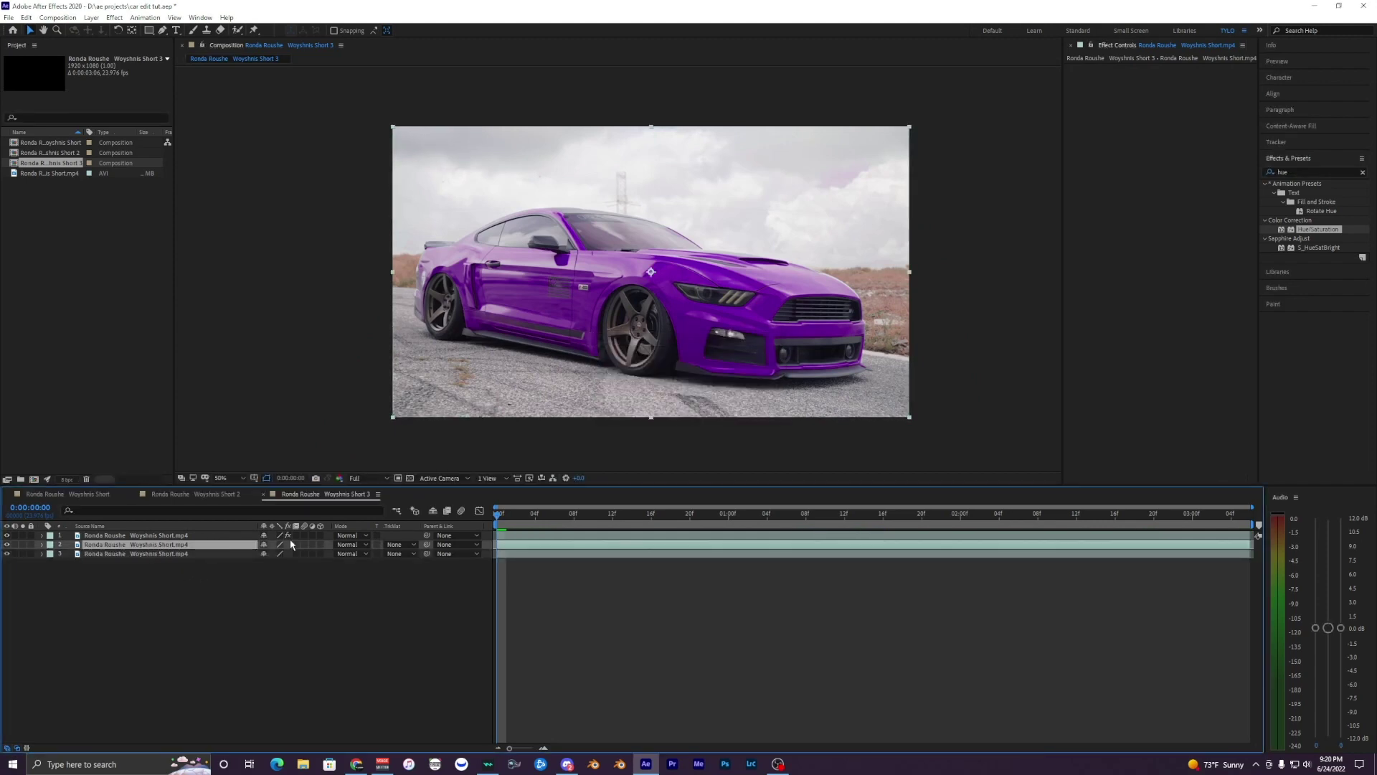
Find S_EdgeColorize, apply it to the middle footage layer and play back the outlined look.
left_click(135, 535)
left_click(115, 546)
left_click(114, 554)
left_click(125, 536)
left_click(122, 546)
left_click(1298, 170)
type("colorize")
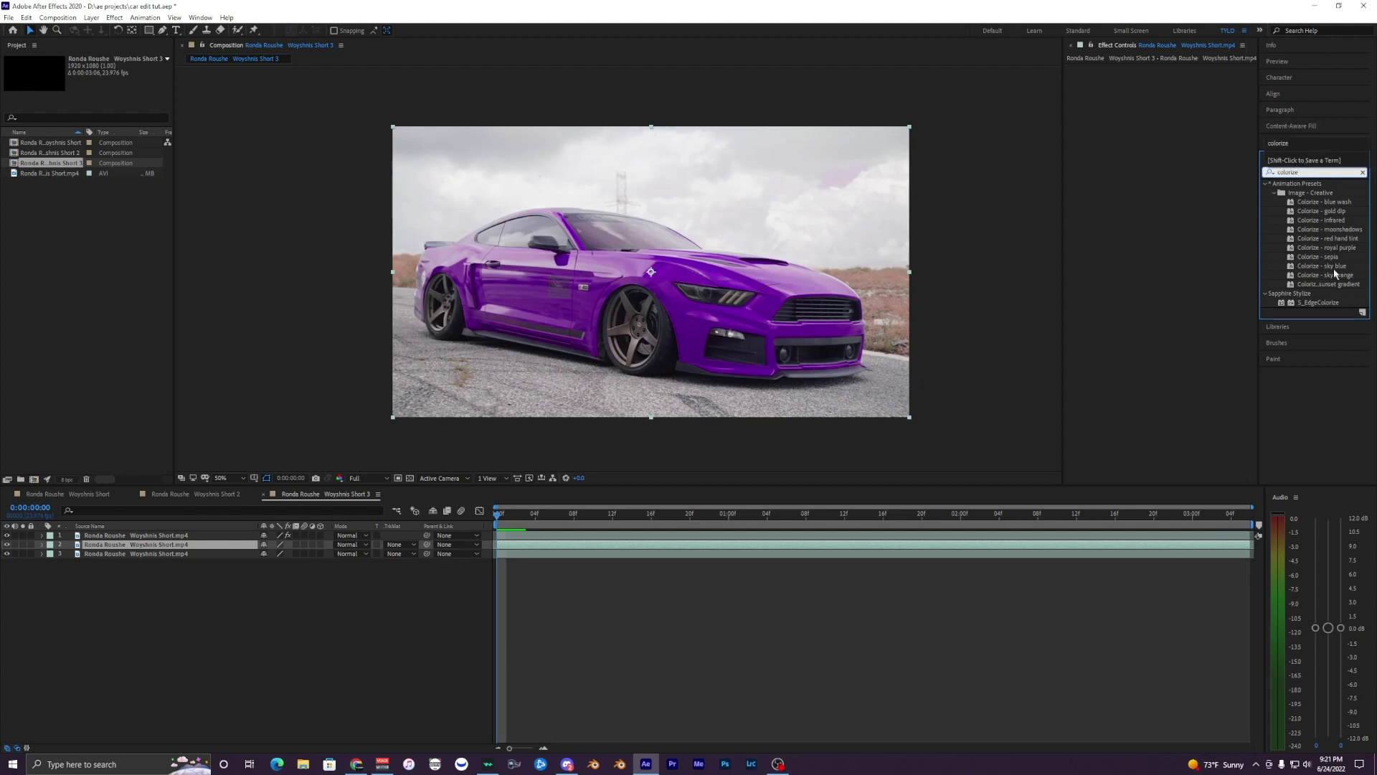
left_click_drag(1310, 305, 530, 546)
key("space")
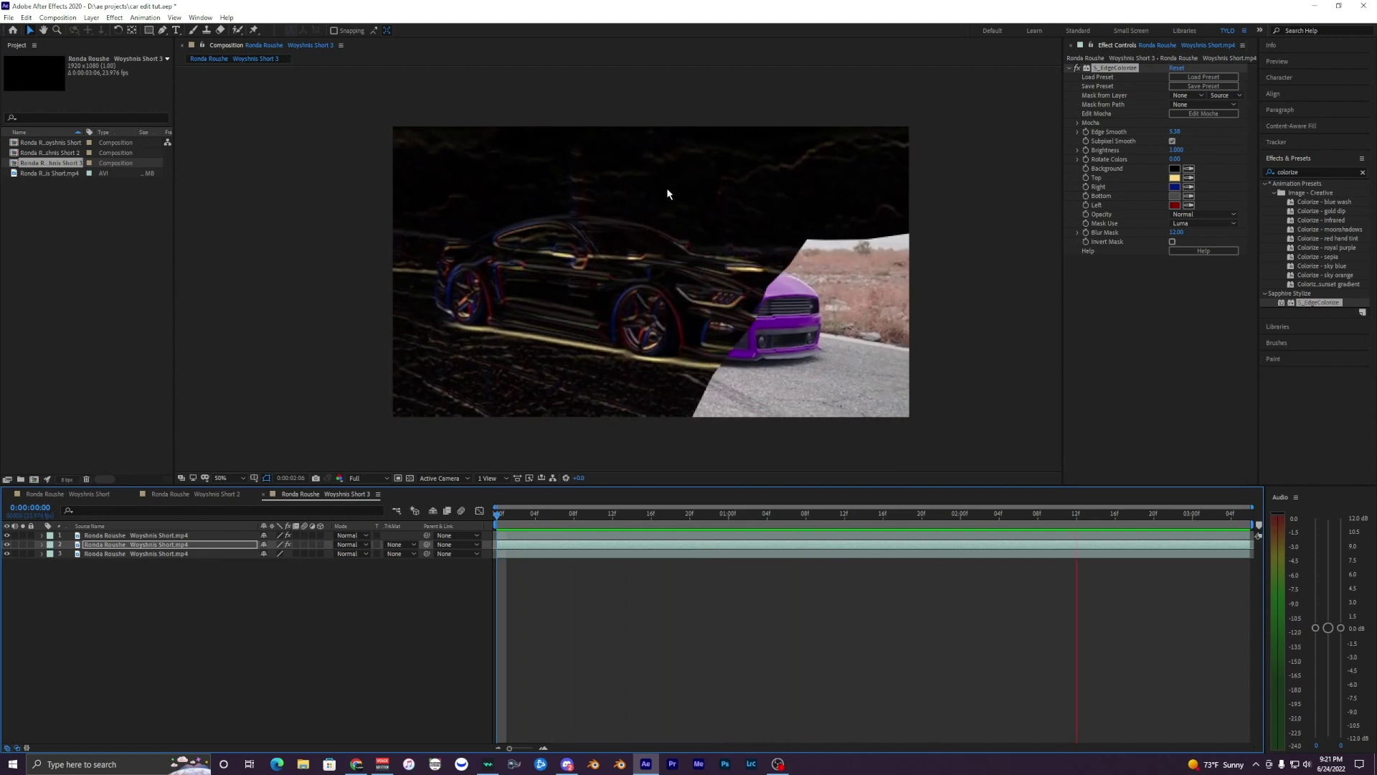
key("space")
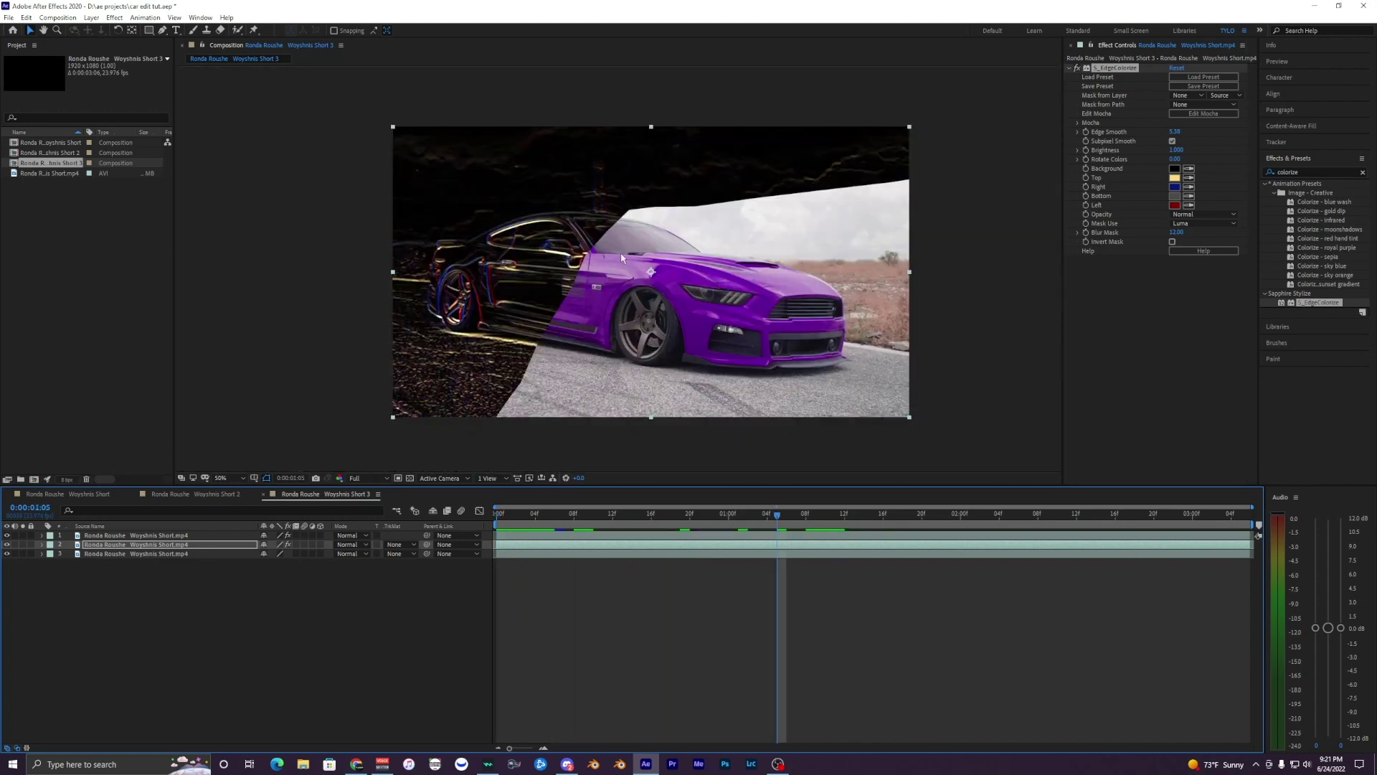
At 0:00:01:10, set S_EdgeColorize's Edge Smooth to 1 and its Left color to white.
left_click_drag(544, 522, 826, 510)
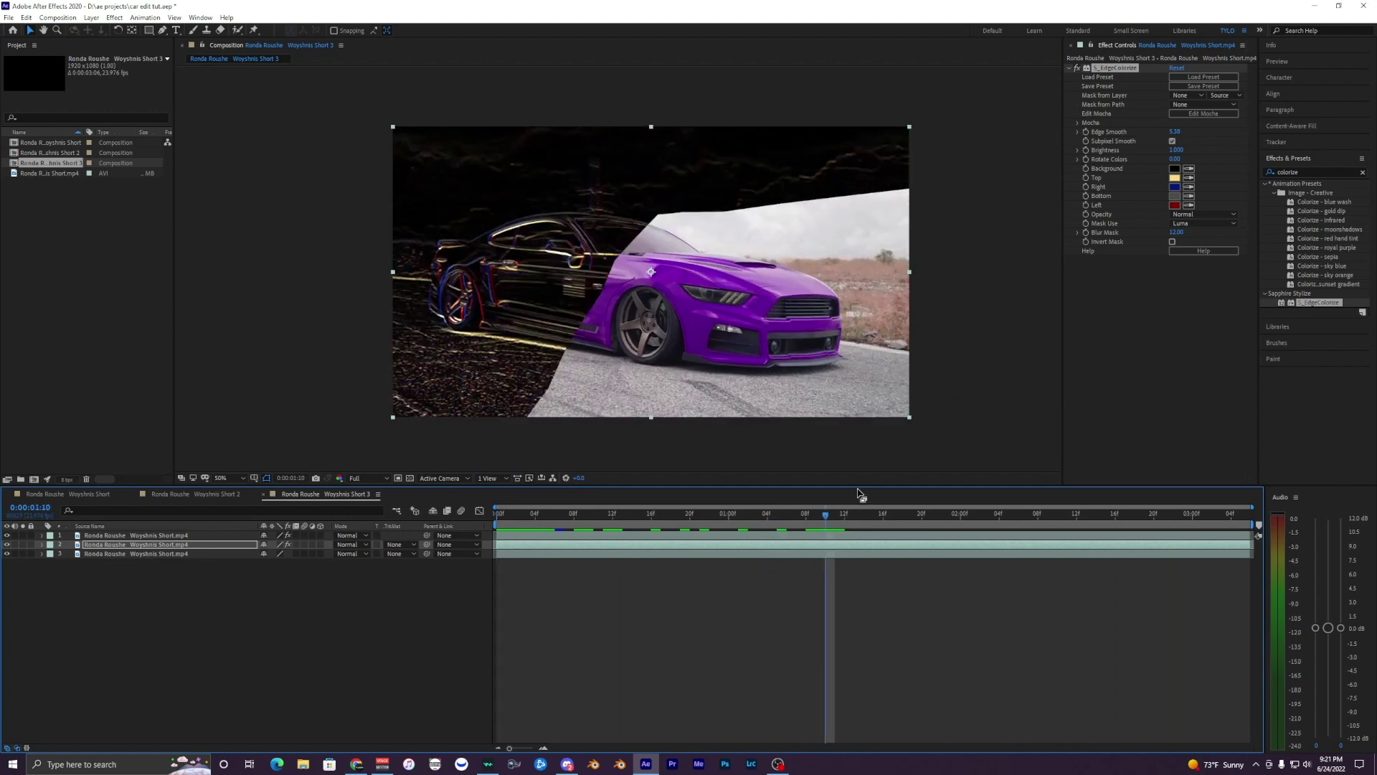
left_click(1174, 132)
type("1")
key("Return")
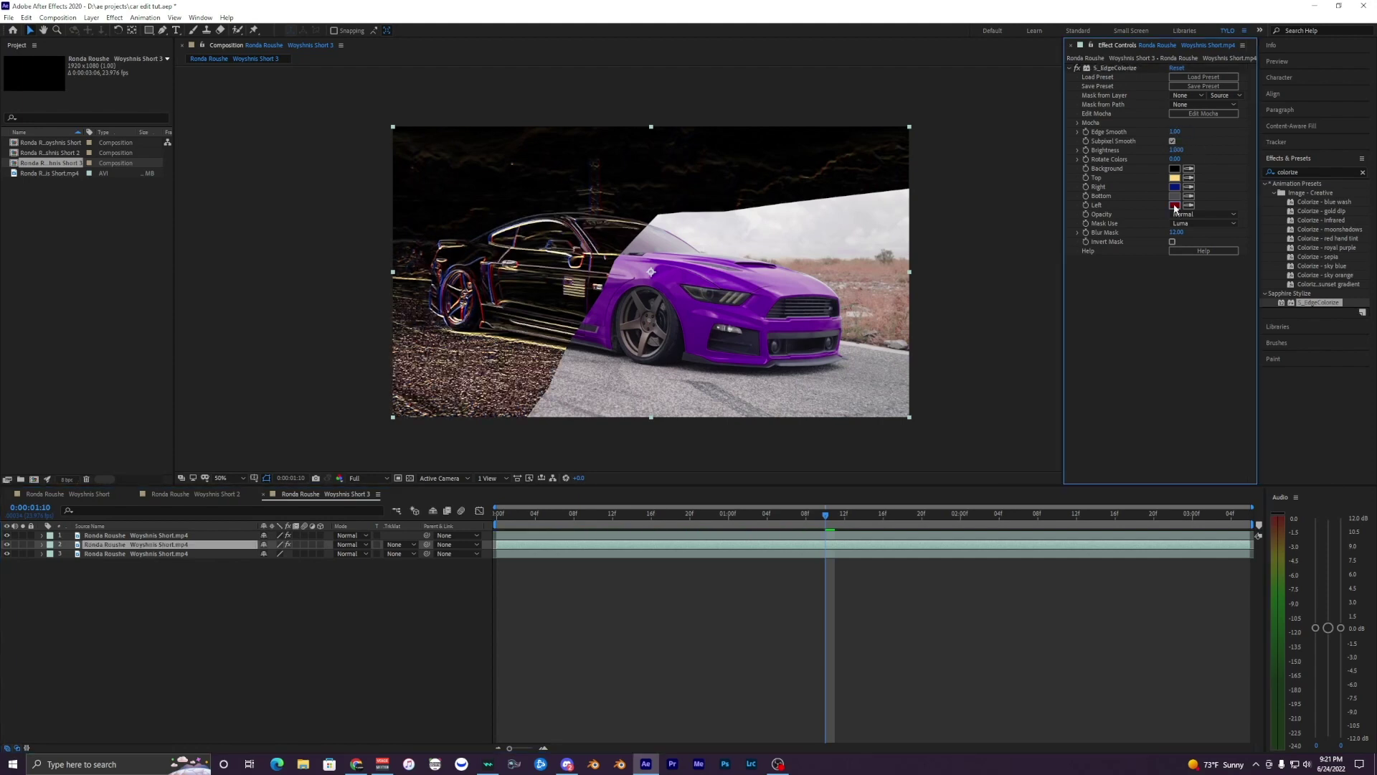
left_click(1175, 206)
left_click(810, 396)
left_click(1033, 395)
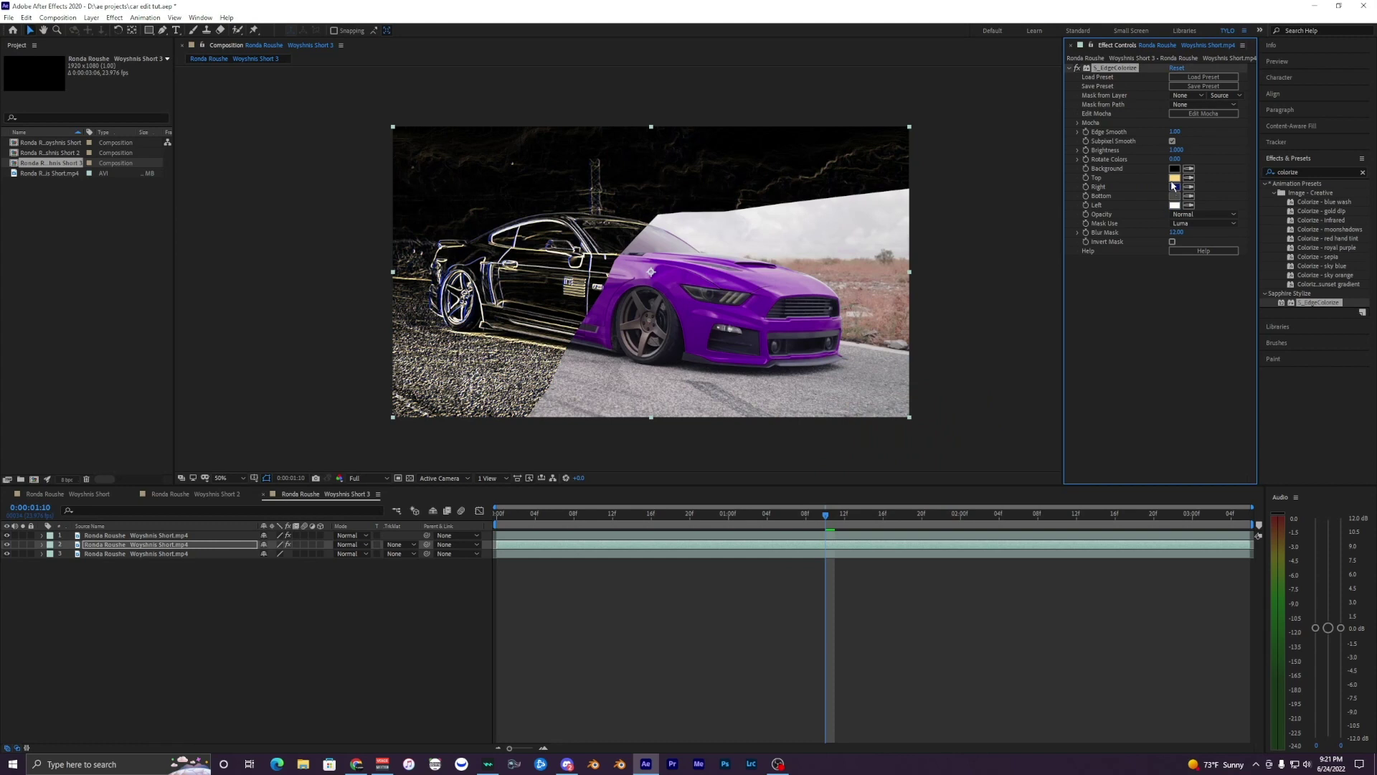
Set the Top edge color of S_EdgeColorize to magenta.
left_click(1174, 178)
left_click(956, 434)
left_click_drag(959, 428, 960, 405)
left_click(1039, 393)
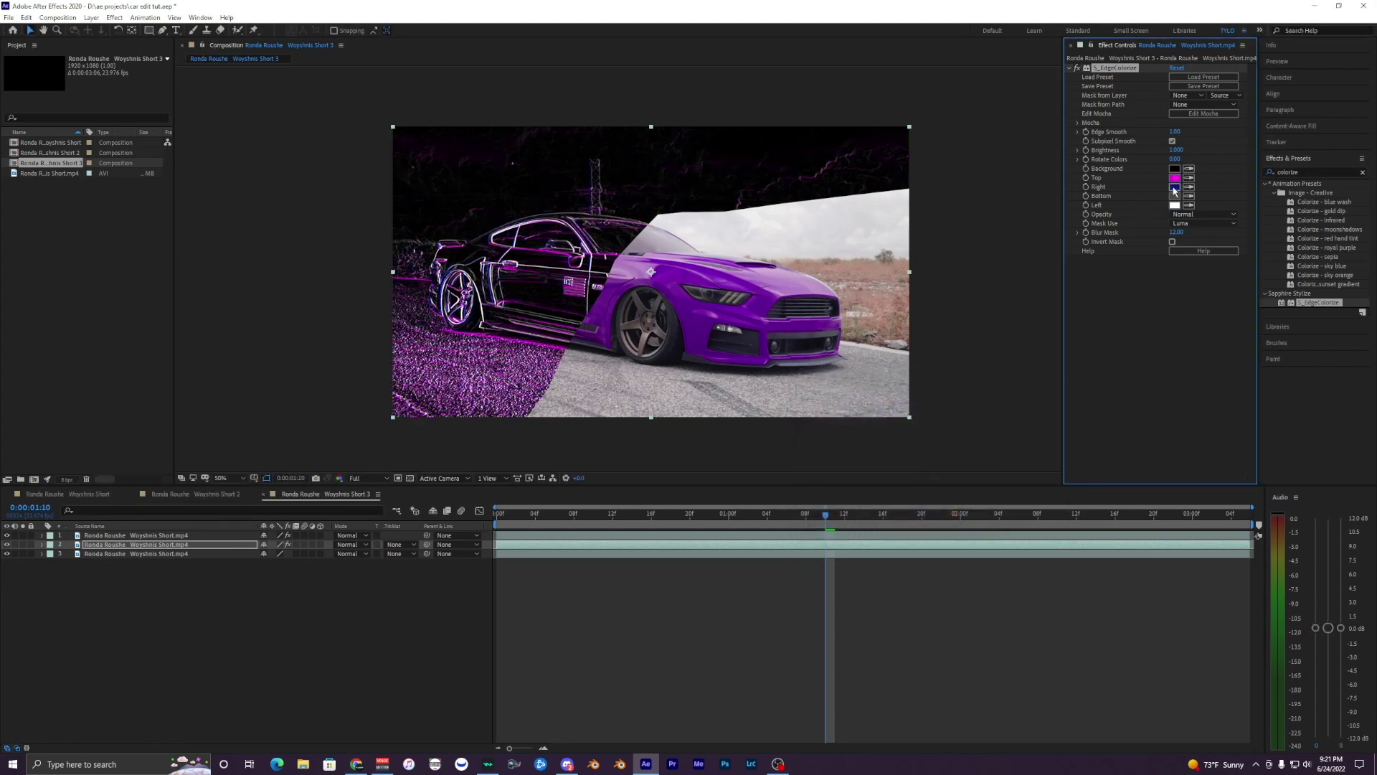
Set the Right edge color of S_EdgeColorize to the violet 4900DD.
left_click(1174, 187)
left_click(942, 408)
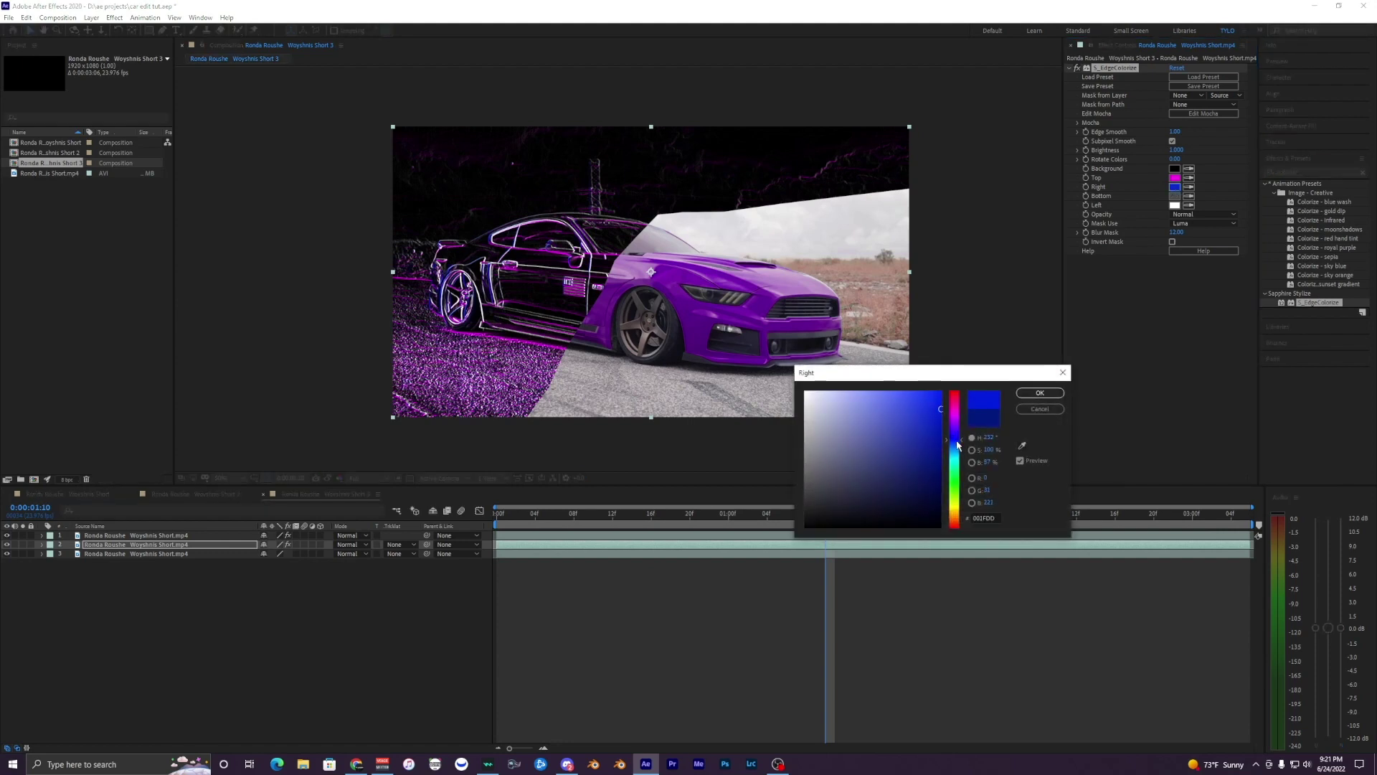
left_click_drag(959, 445, 964, 434)
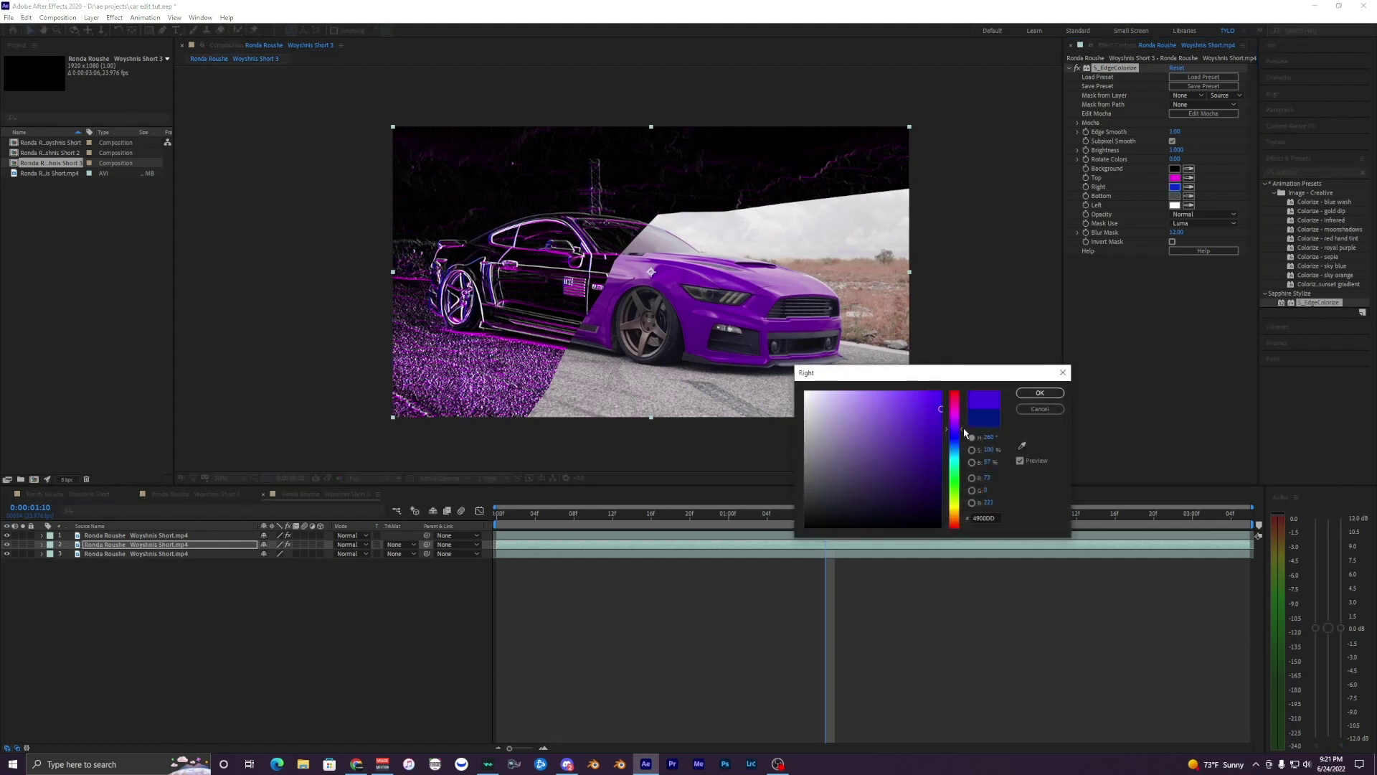
left_click(1041, 392)
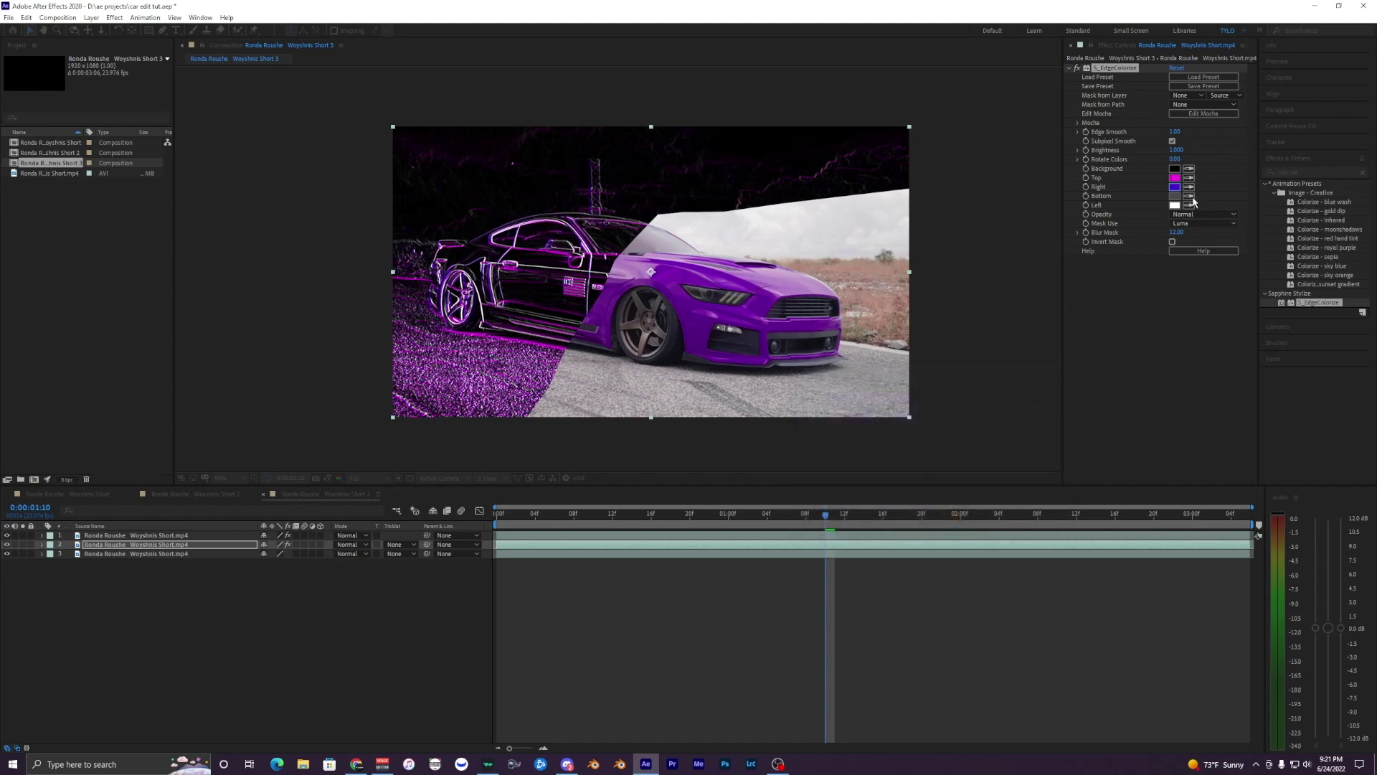
Set the Bottom edge color of S_EdgeColorize to a fully saturated bright sky blue.
left_click(1173, 197)
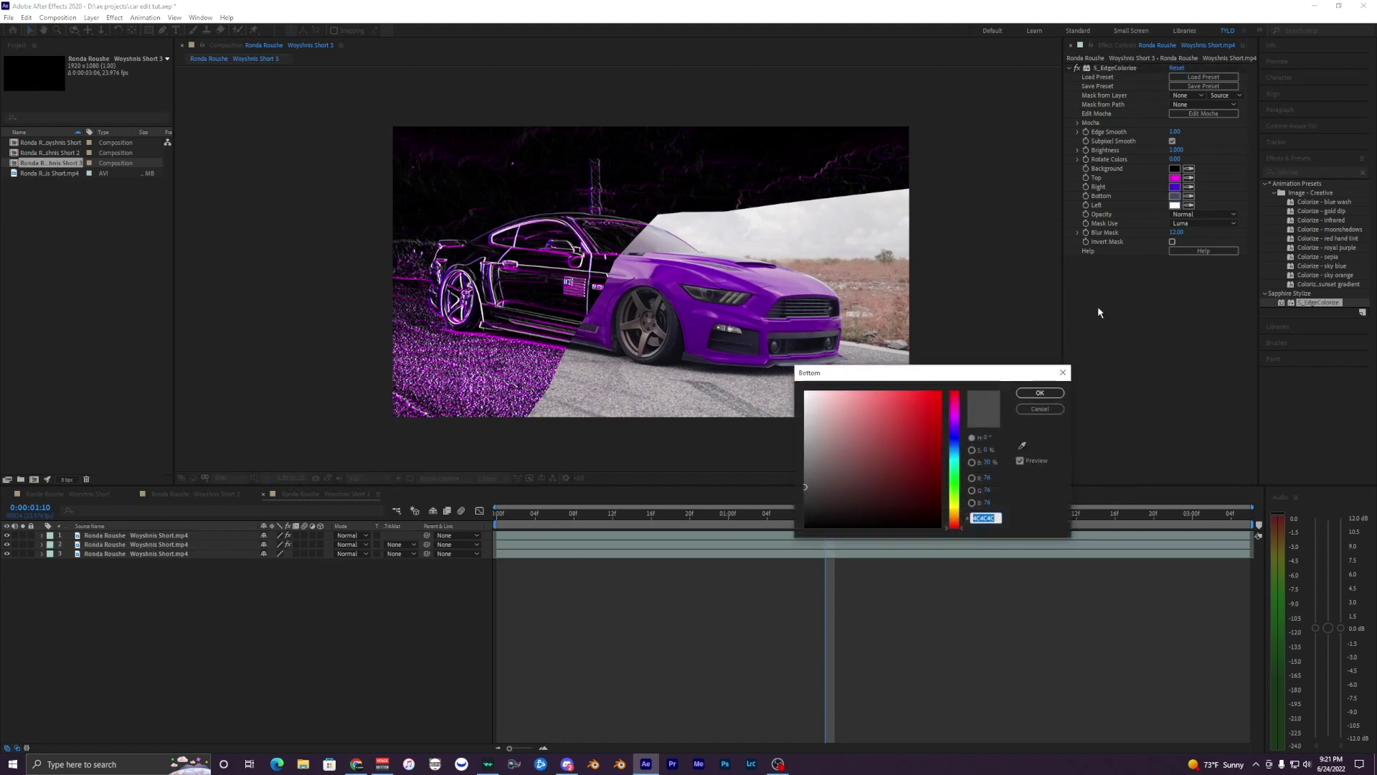
left_click(963, 448)
left_click(927, 406)
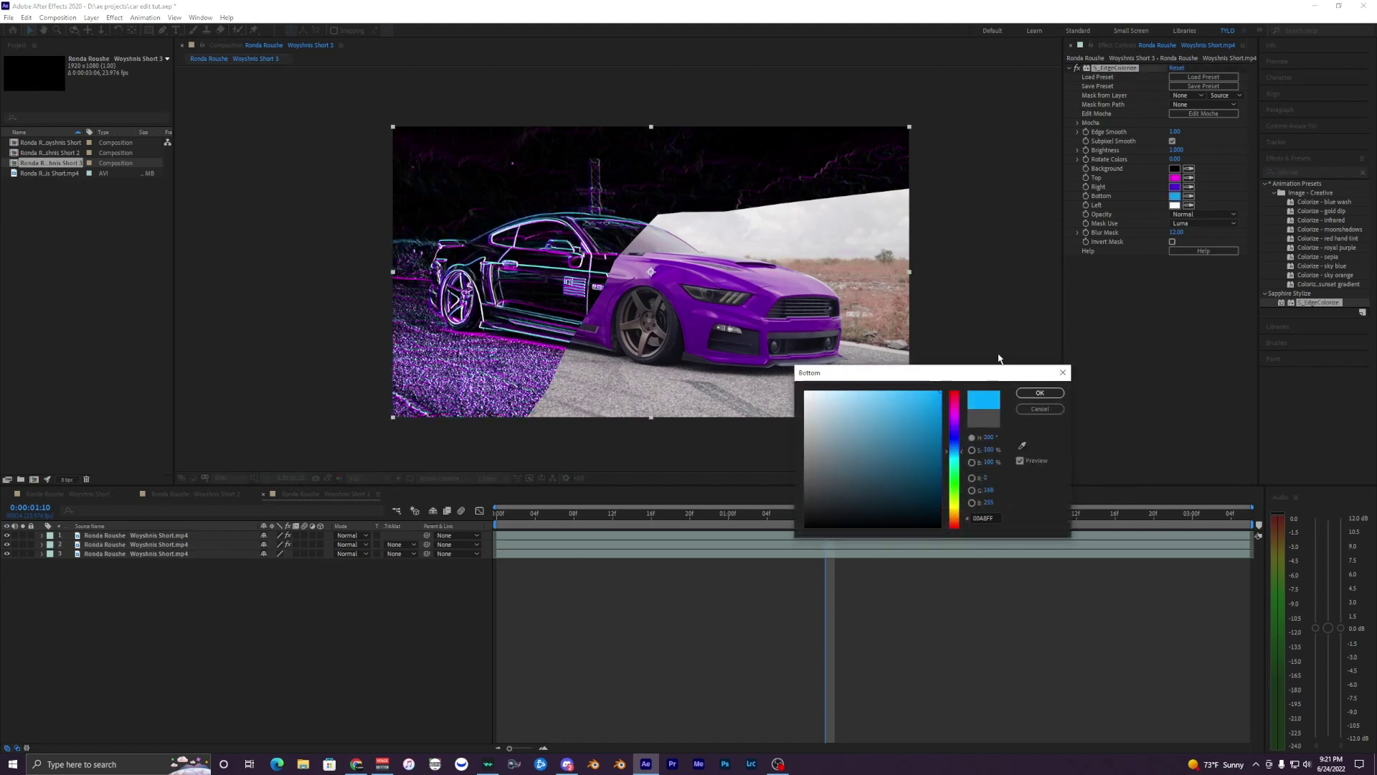
left_click(1039, 392)
Play back the recolored neon outlines and save the project.
key("space")
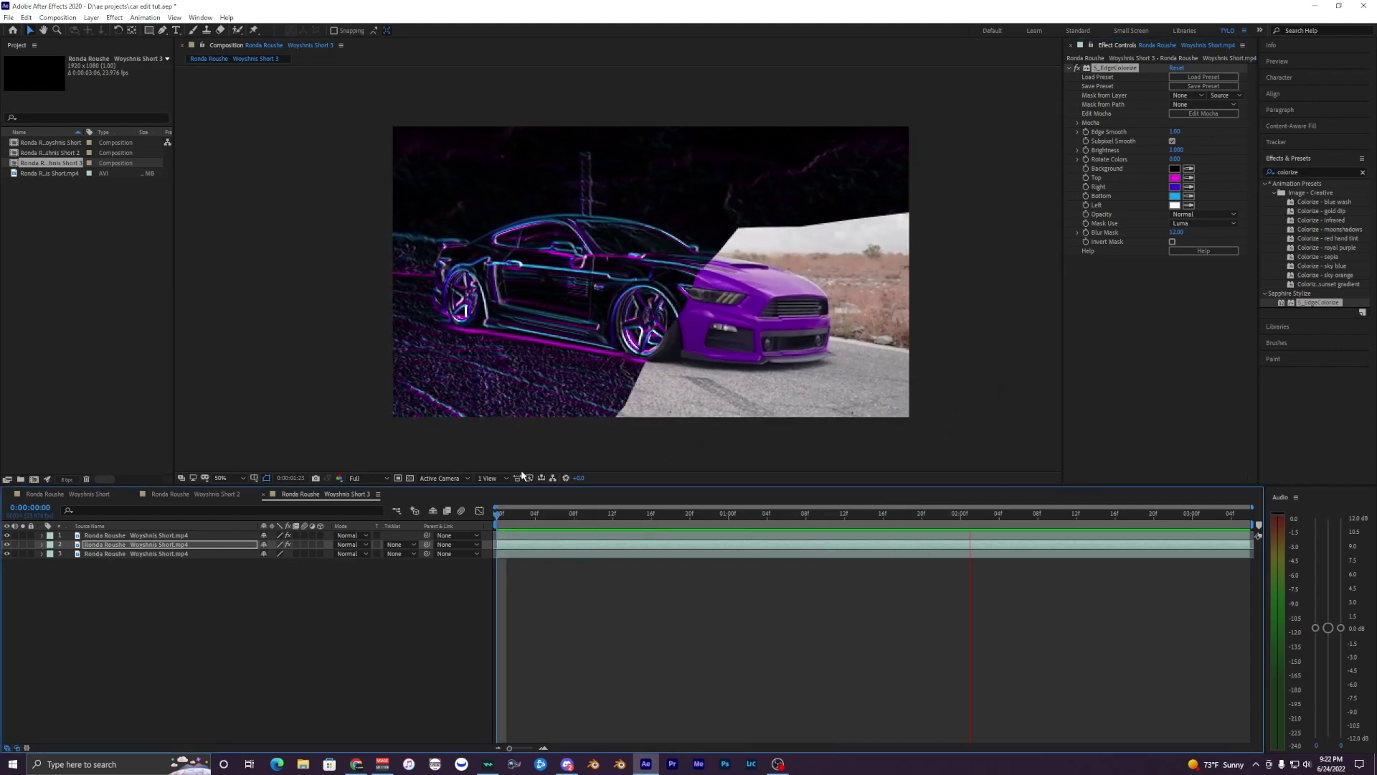
key("space")
key("ctrl+s")
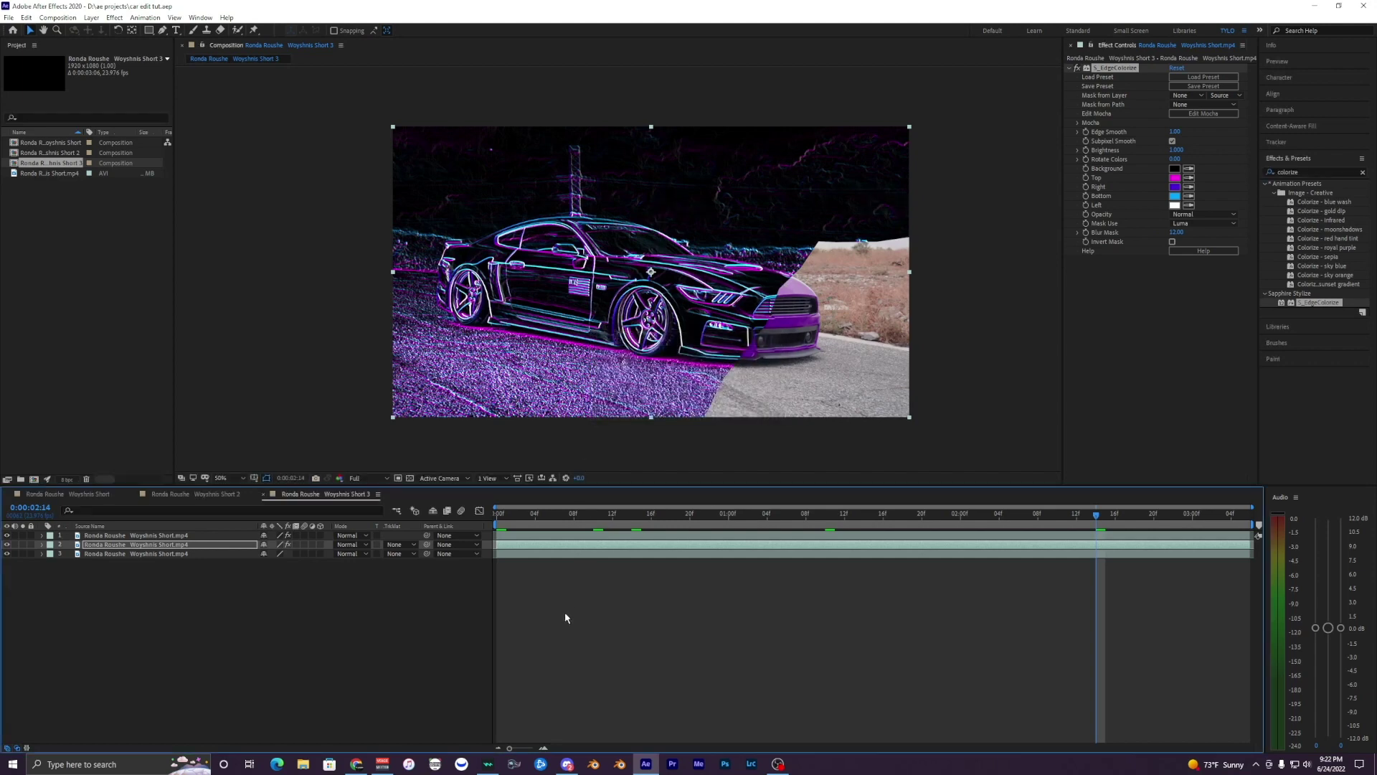
Duplicate the bottom footage layer and place the copy directly above the S_EdgeColorize layer.
left_click(528, 547)
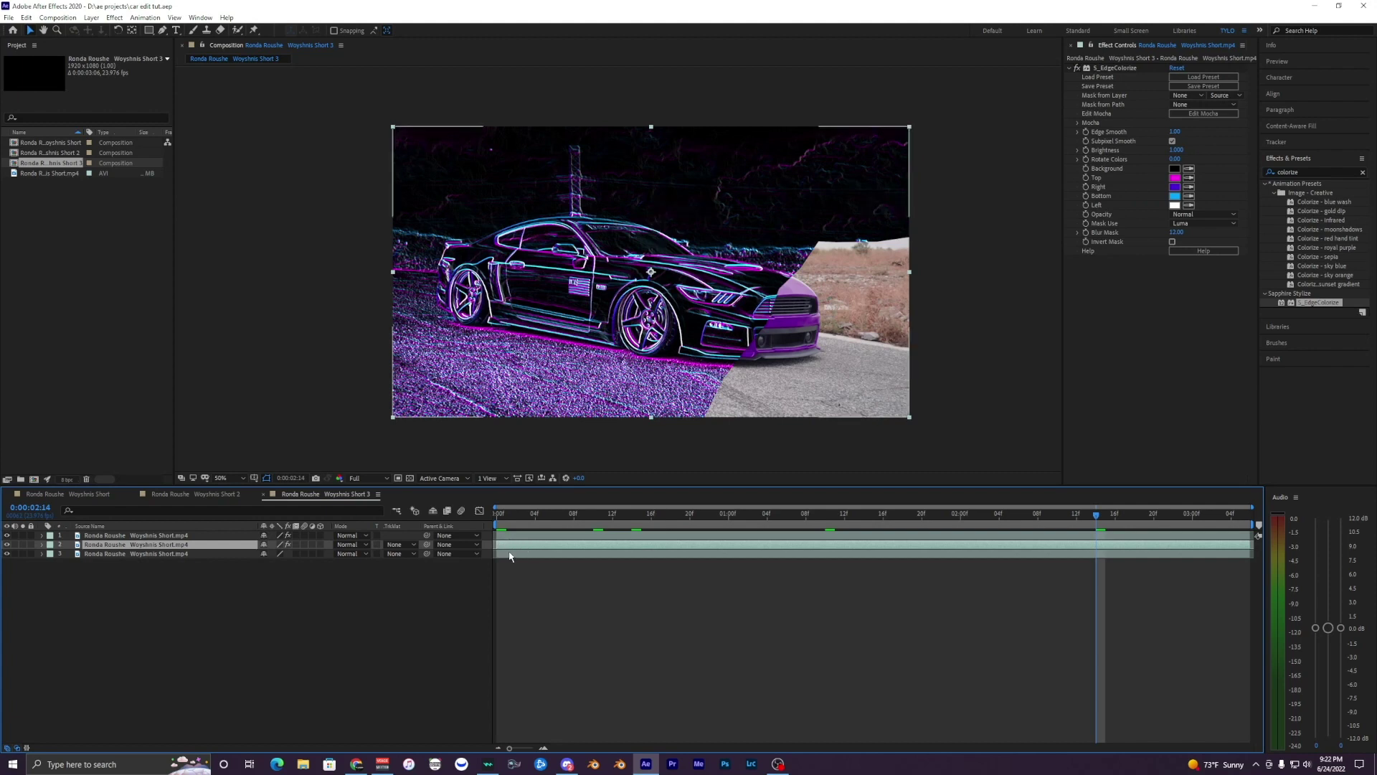
left_click(507, 556)
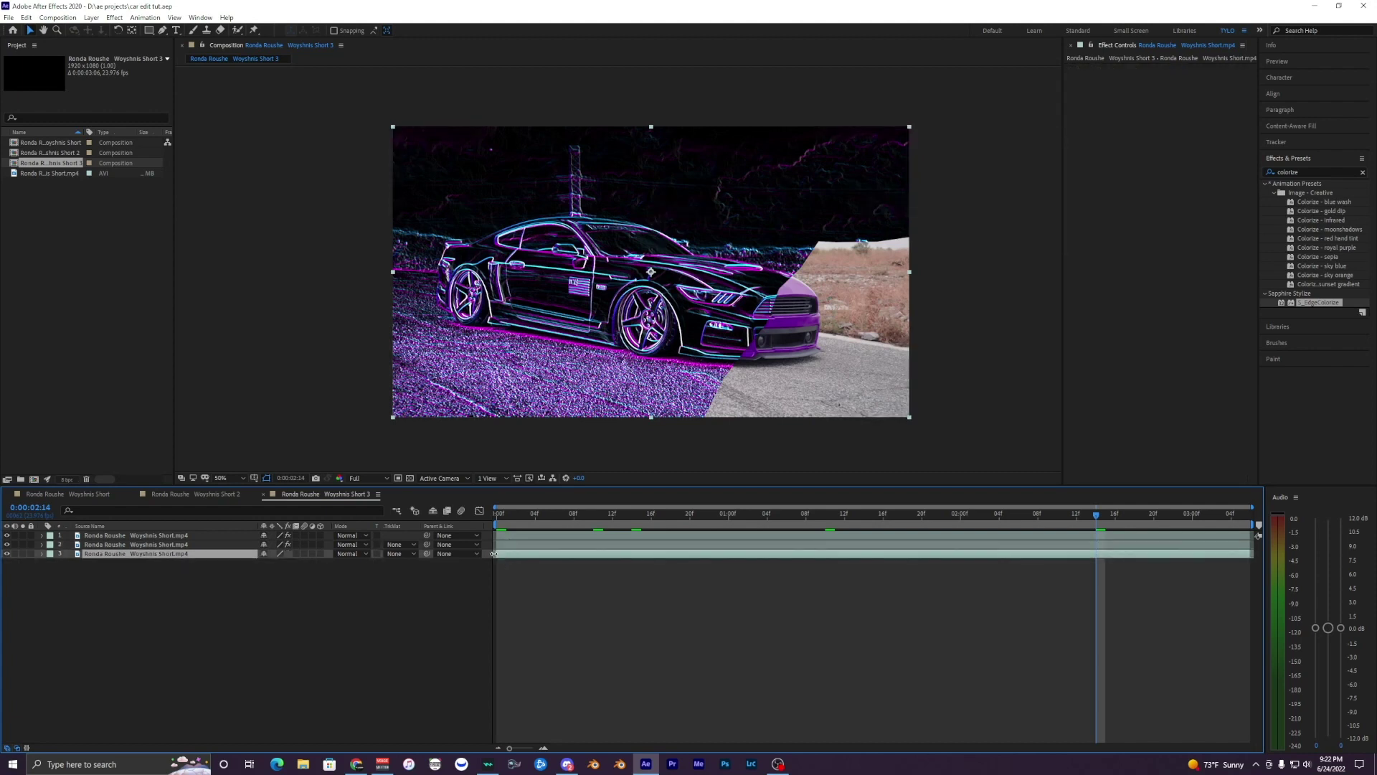
key("ctrl+d")
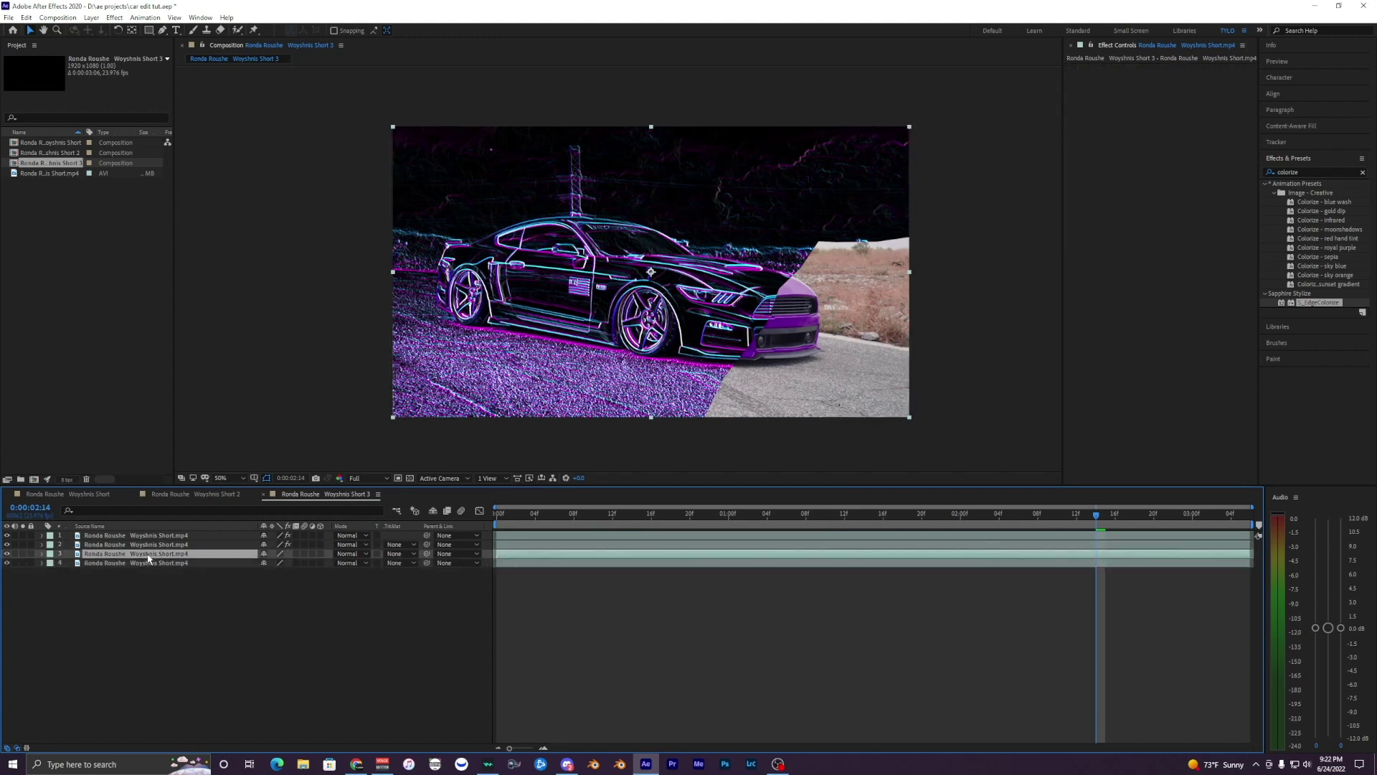
left_click_drag(147, 556, 147, 547)
left_click(104, 563)
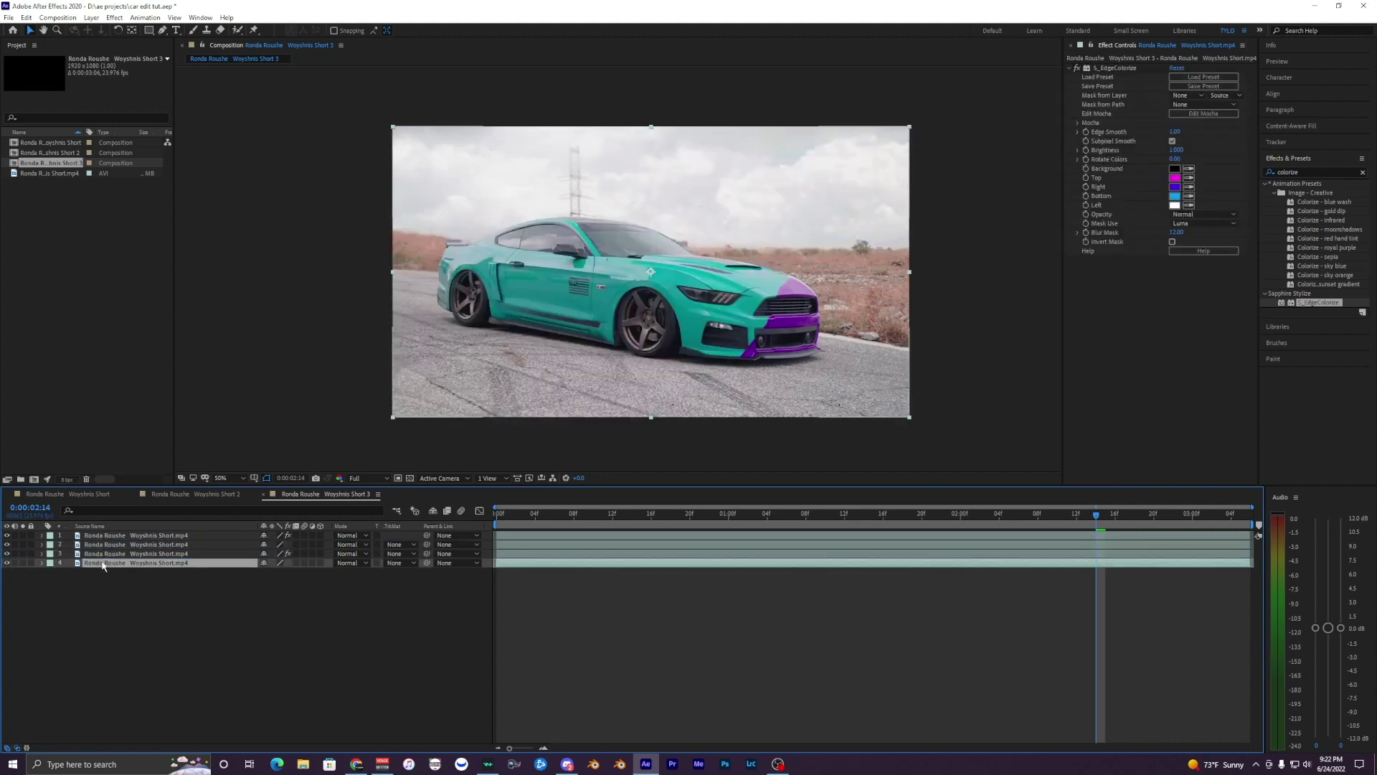
left_click(99, 555)
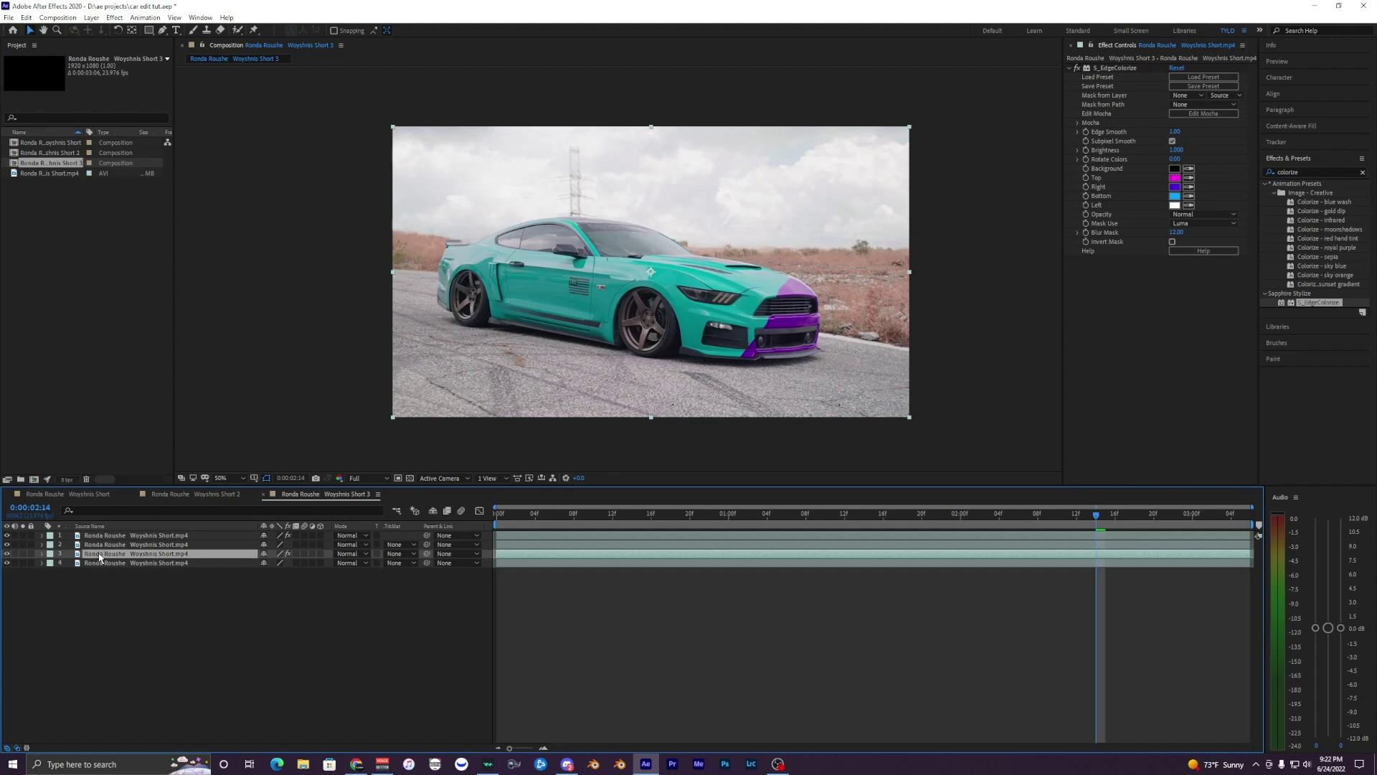
left_click(104, 545)
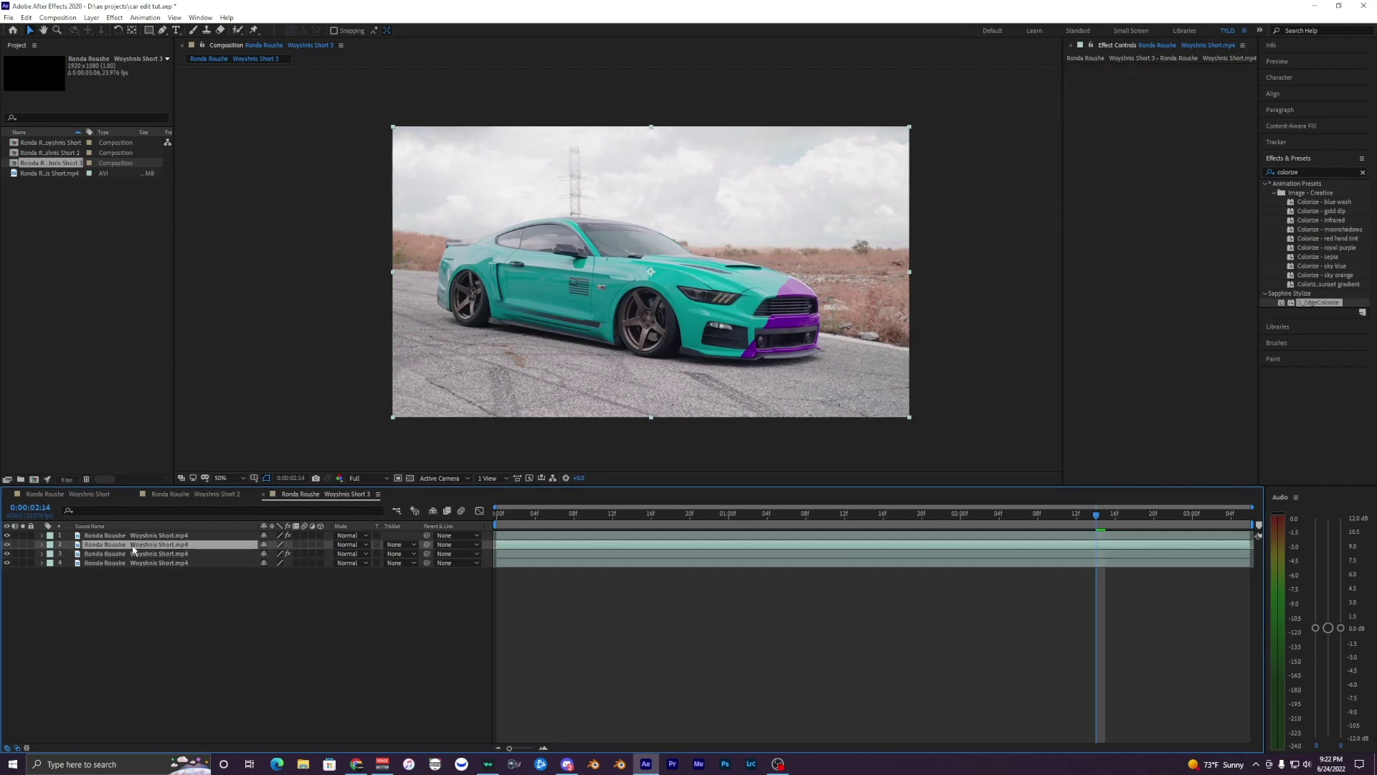
left_click(136, 536)
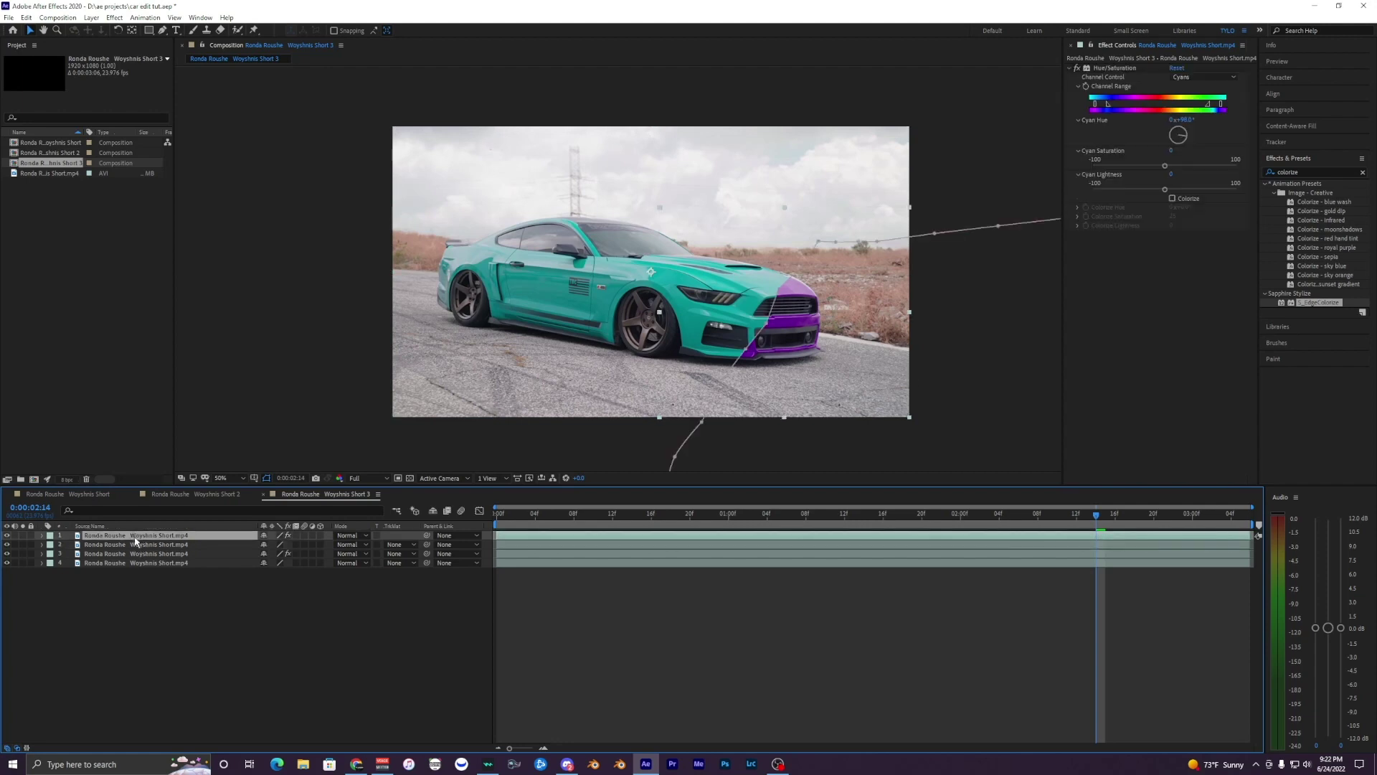
Select the clean copy in second place, go to 0:00:00:17, find Keylight (1.2) and apply it to that layer.
left_click(140, 547)
left_click_drag(621, 513, 661, 513)
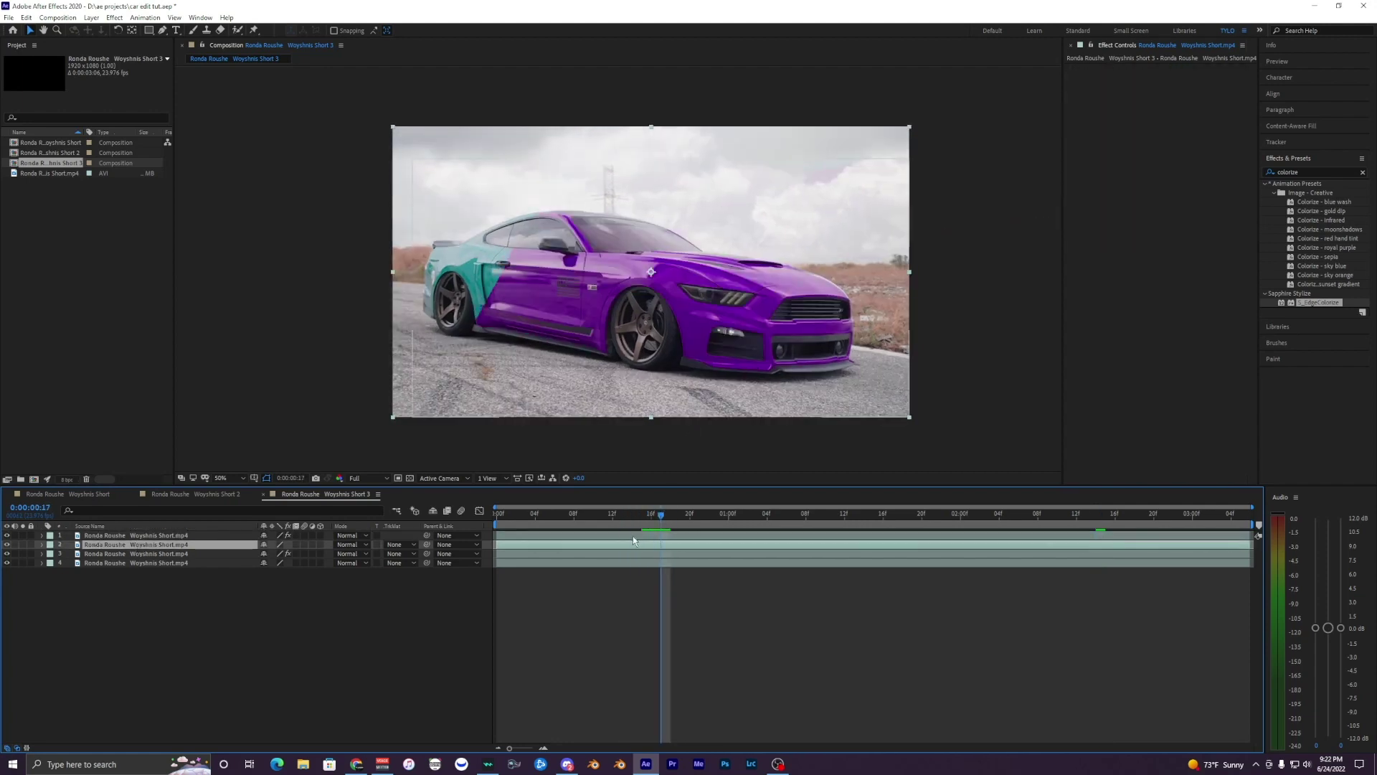
left_click(1321, 172)
key("BackSpace")
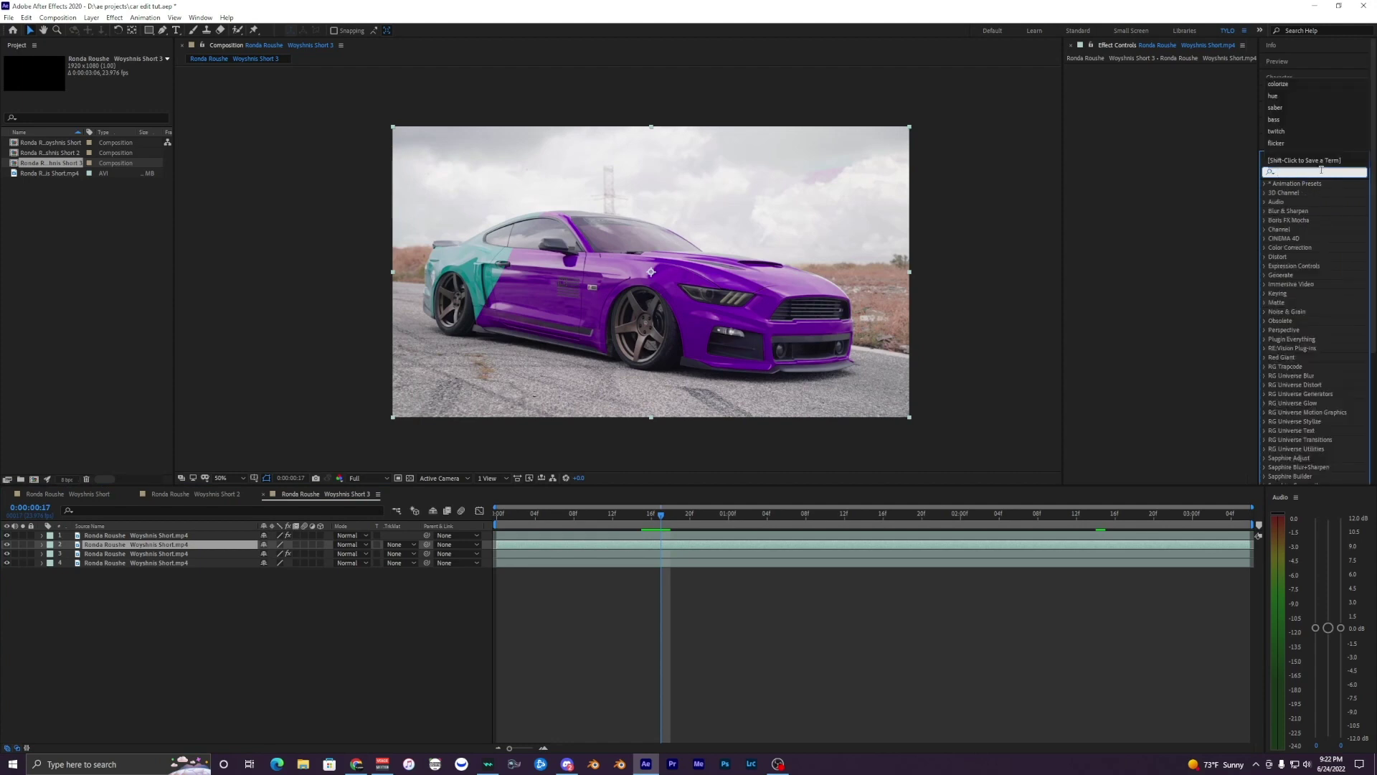
type("key")
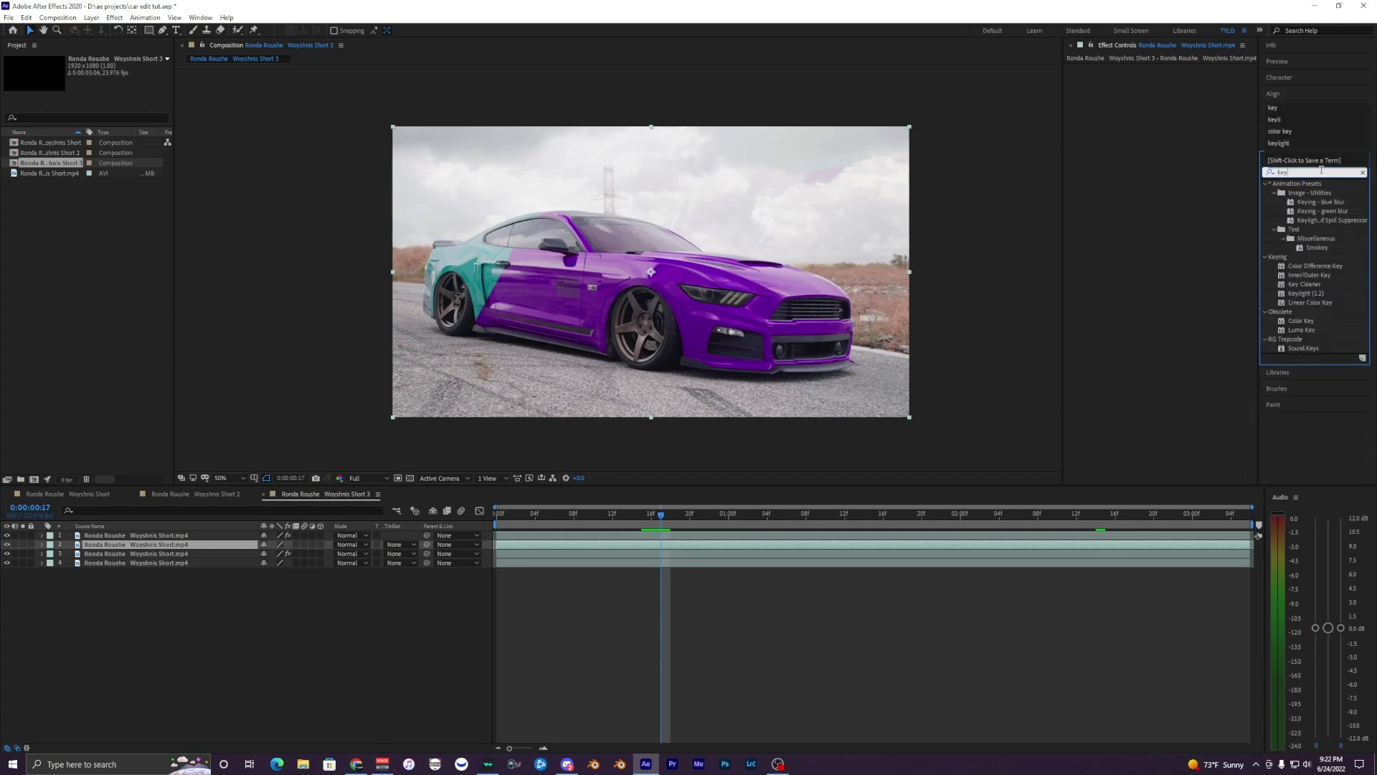
type("light")
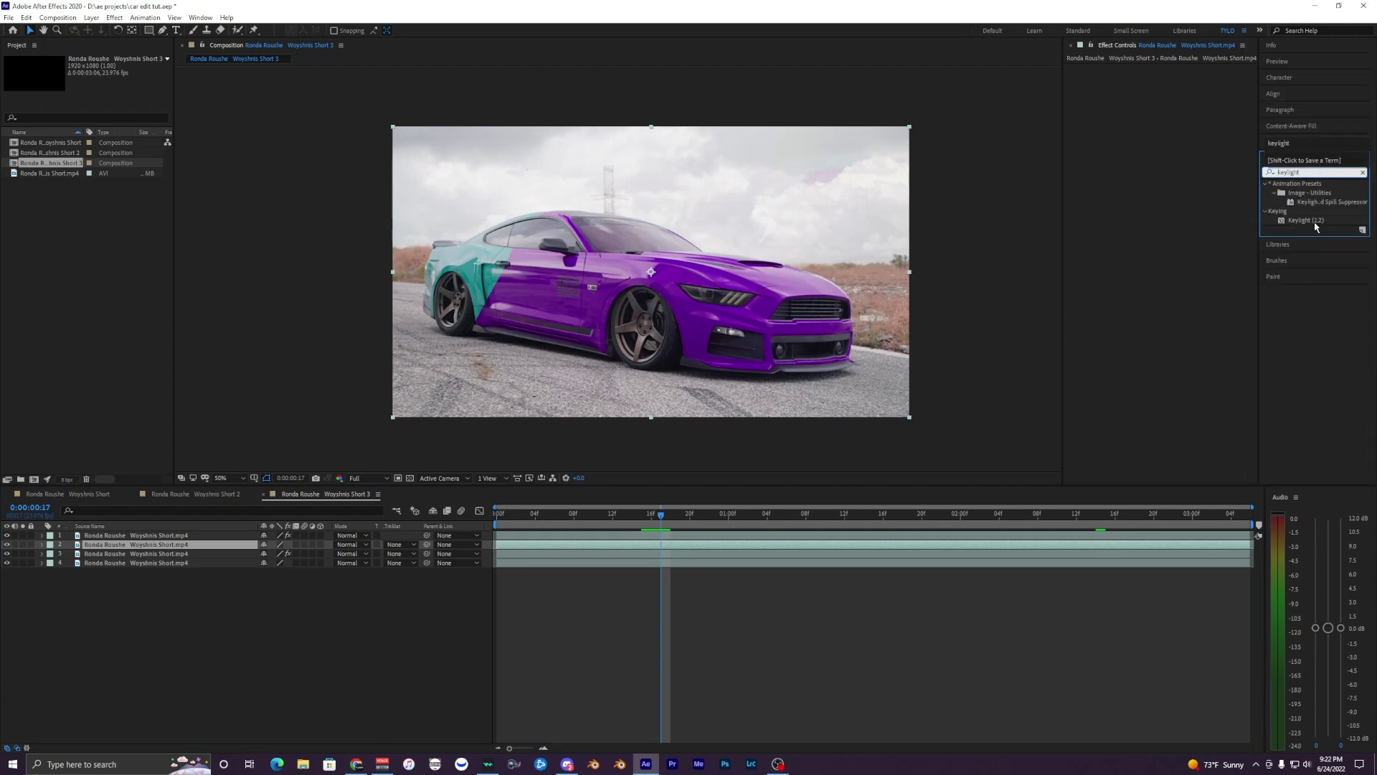
left_click_drag(1315, 224, 659, 549)
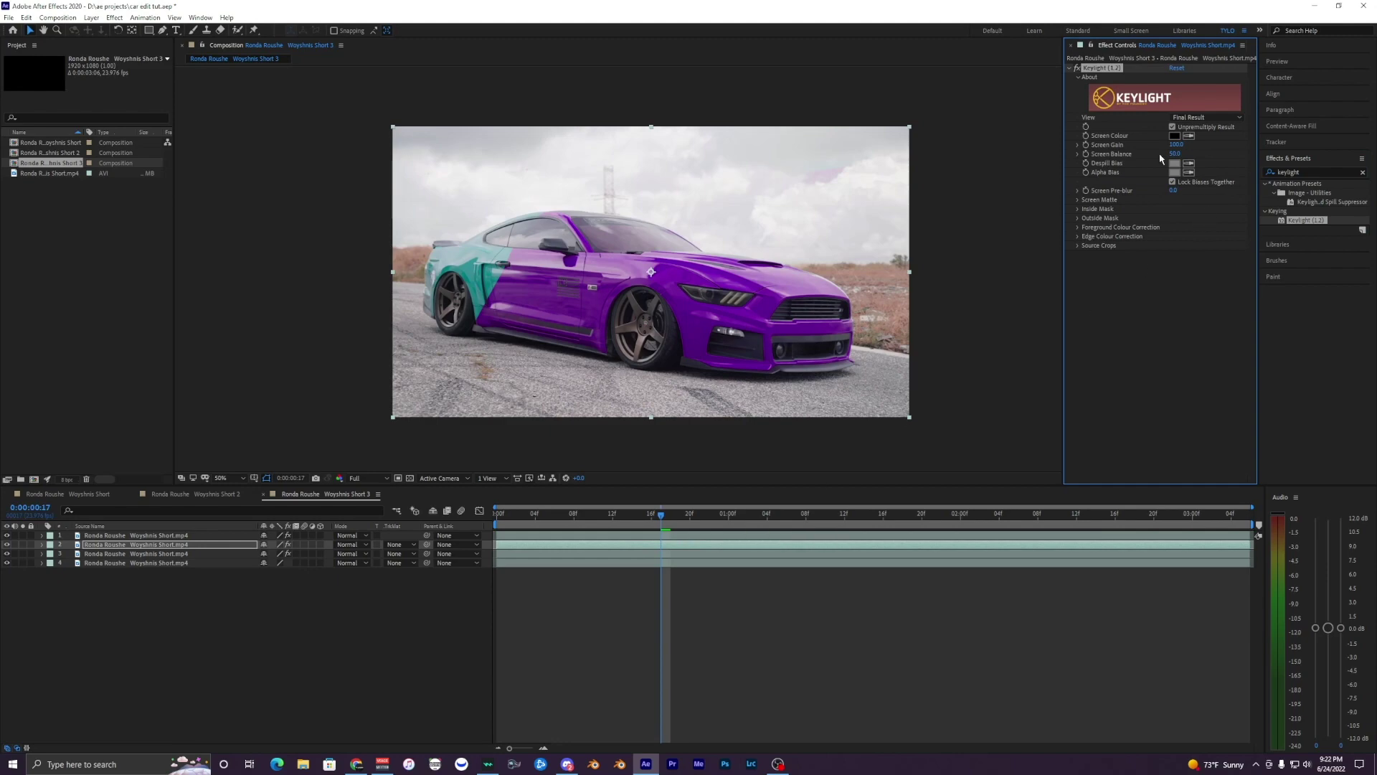
Go to 0:00:01:15 and sample the teal paint on the car door as Keylight's Screen Colour.
scroll(649, 280, "up", 1)
scroll(645, 441, "down", 1)
left_click_drag(662, 515, 854, 513)
scroll(648, 327, "up", 2)
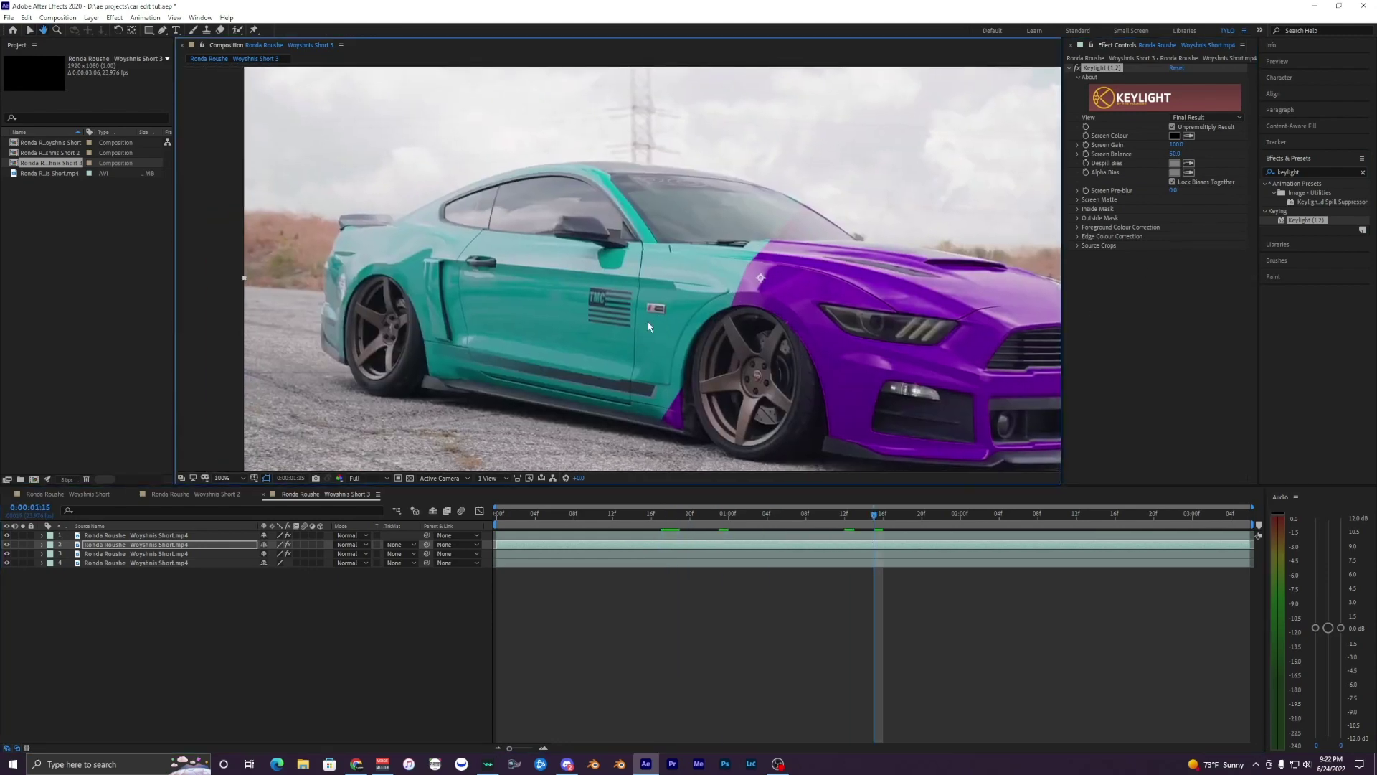
left_click(1188, 136)
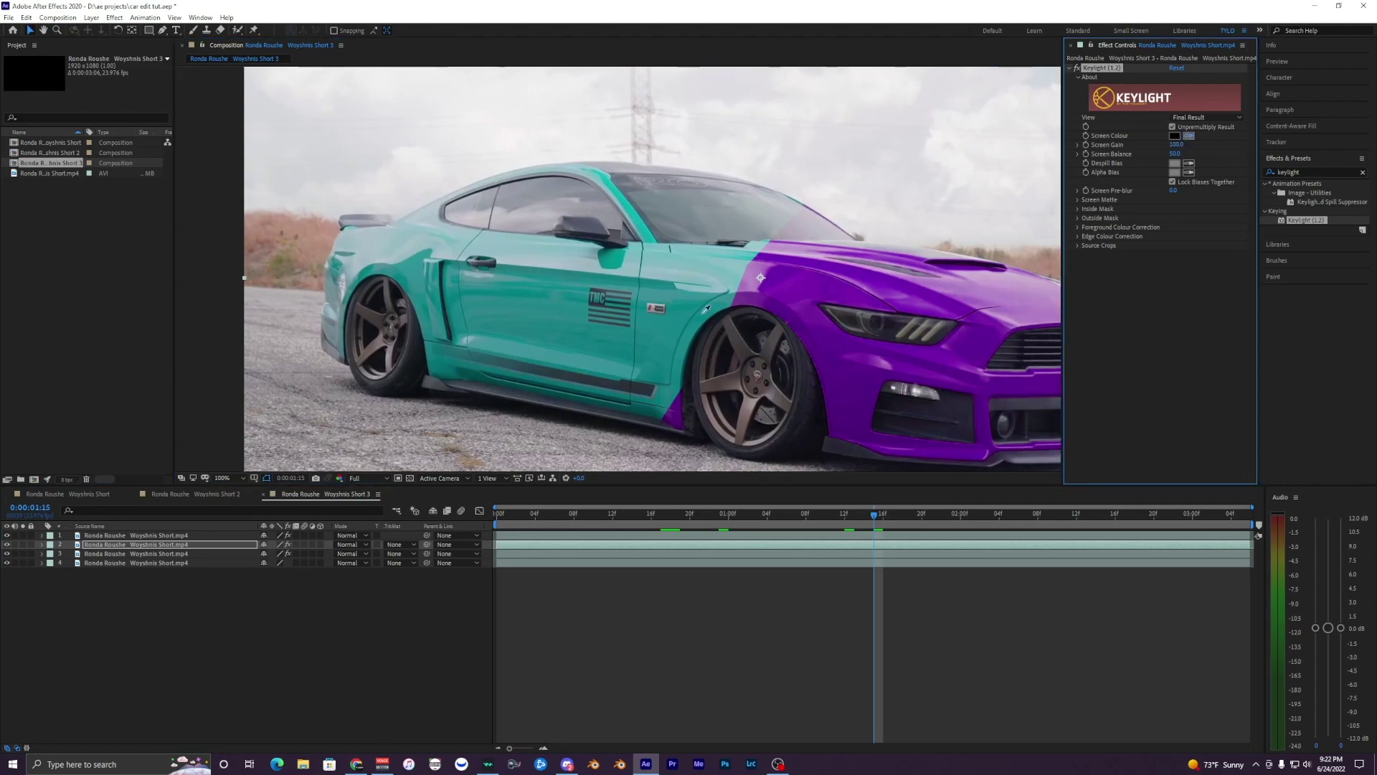
left_click(574, 303)
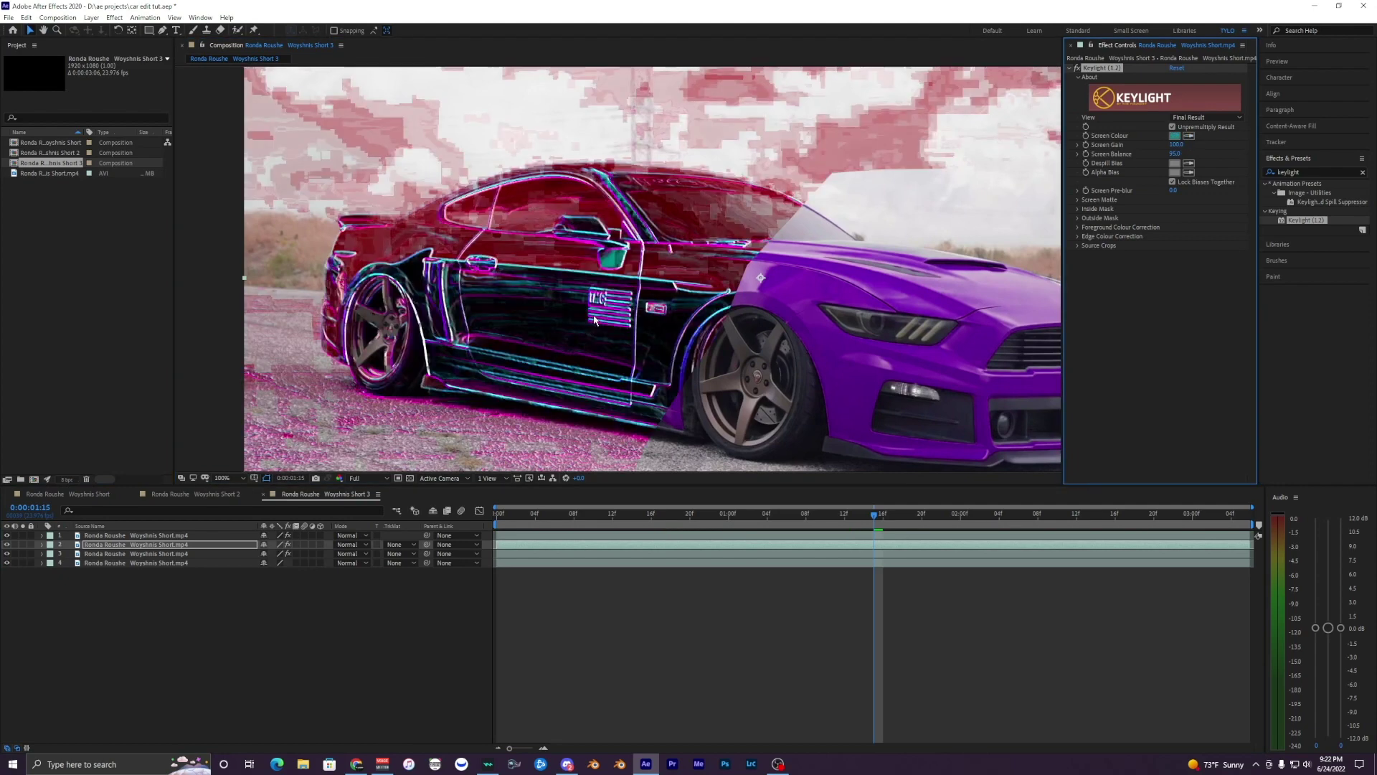
Set Keylight's Screen Balance to 0, try a lower Screen Gain and undo the gain change.
scroll(673, 349, "down", 2)
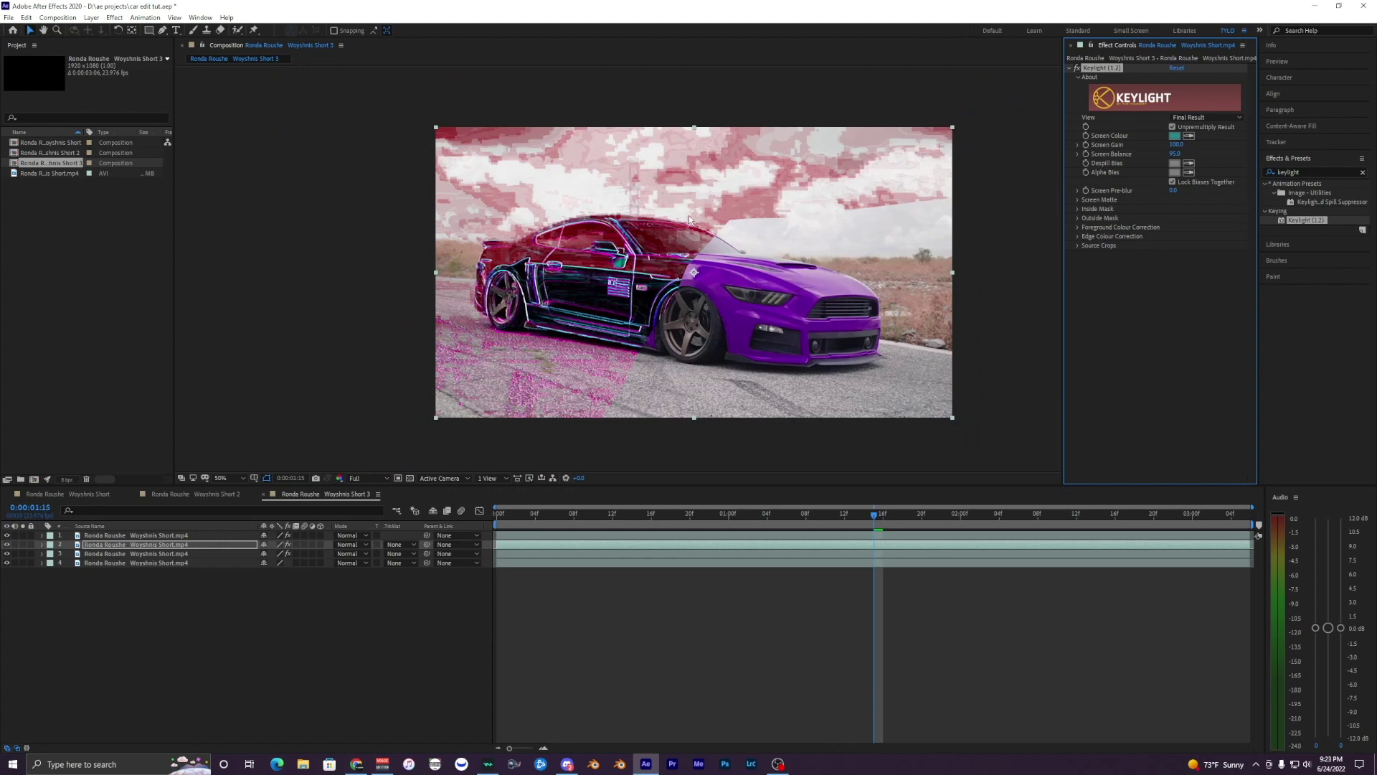
scroll(707, 203, "up", 2)
scroll(710, 216, "down", 2)
scroll(715, 242, "up", 2)
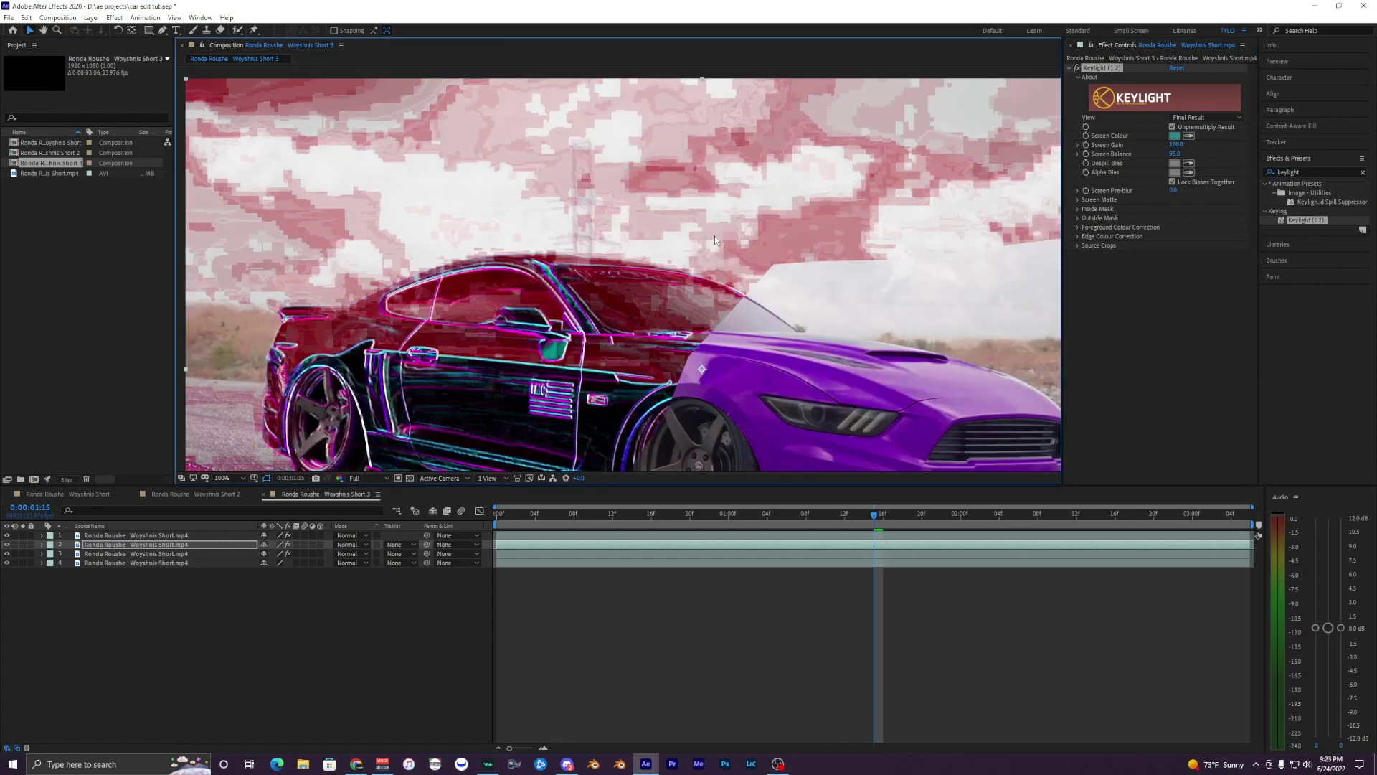
scroll(717, 240, "down", 2)
scroll(720, 265, "up", 2)
scroll(756, 211, "down", 2)
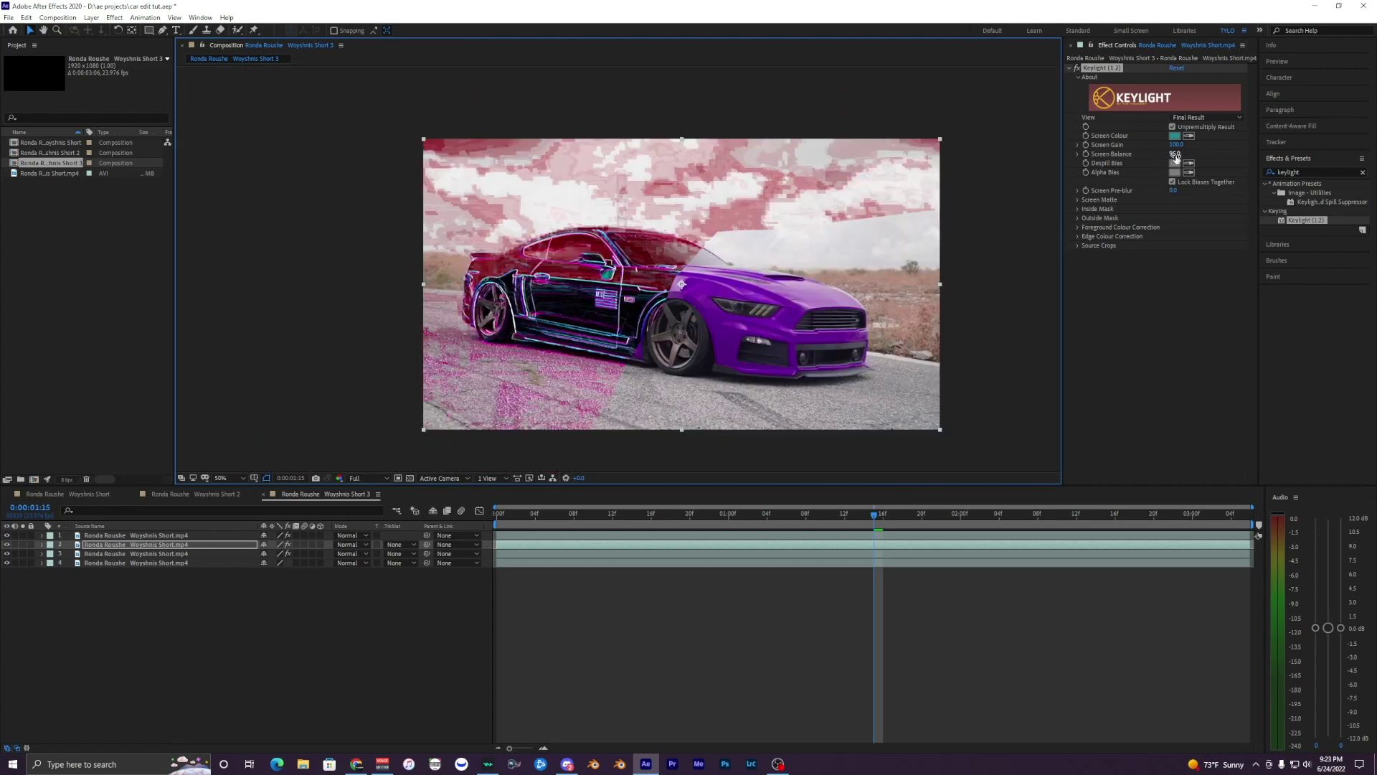
left_click_drag(1173, 155, 963, 164)
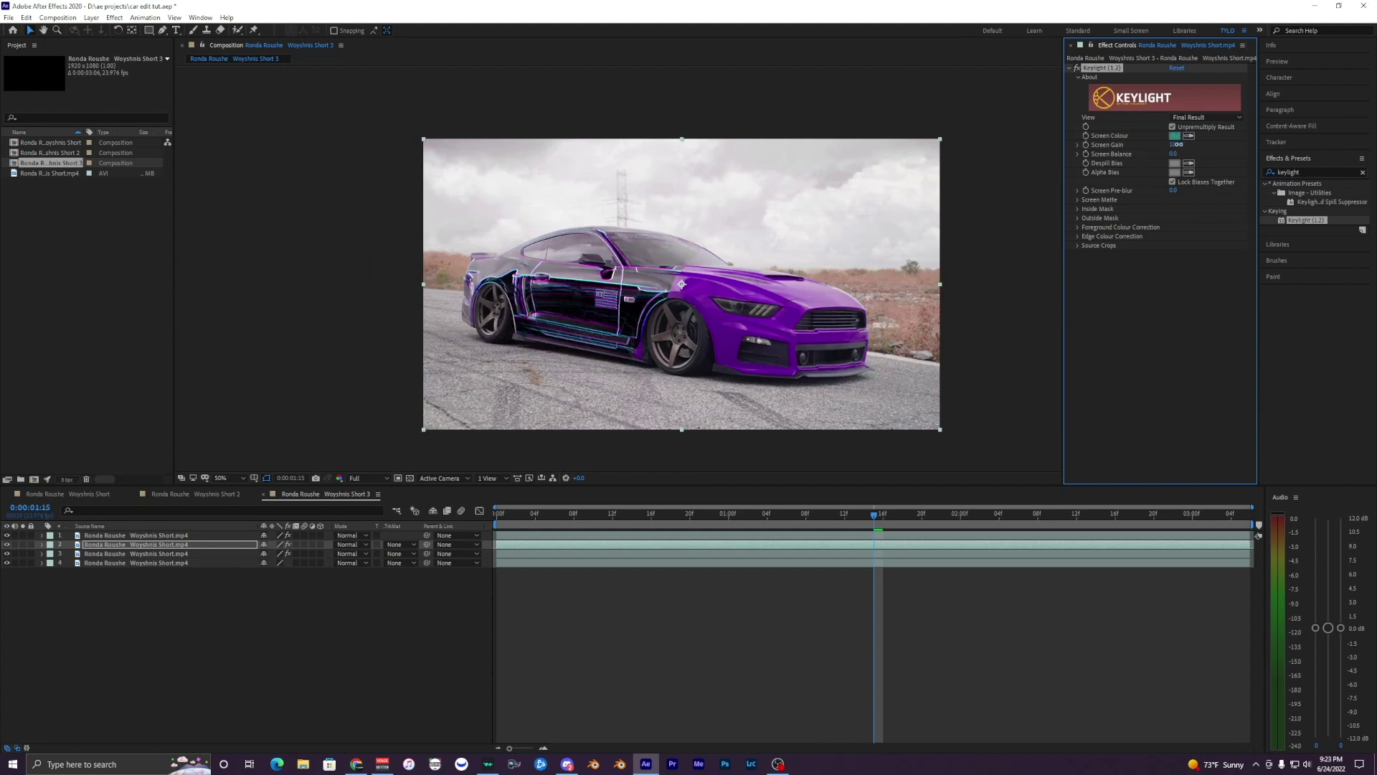
mouse_move(1176, 144)
left_mouse_down()
mouse_move(1141, 147)
mouse_move(1157, 152)
left_mouse_up()
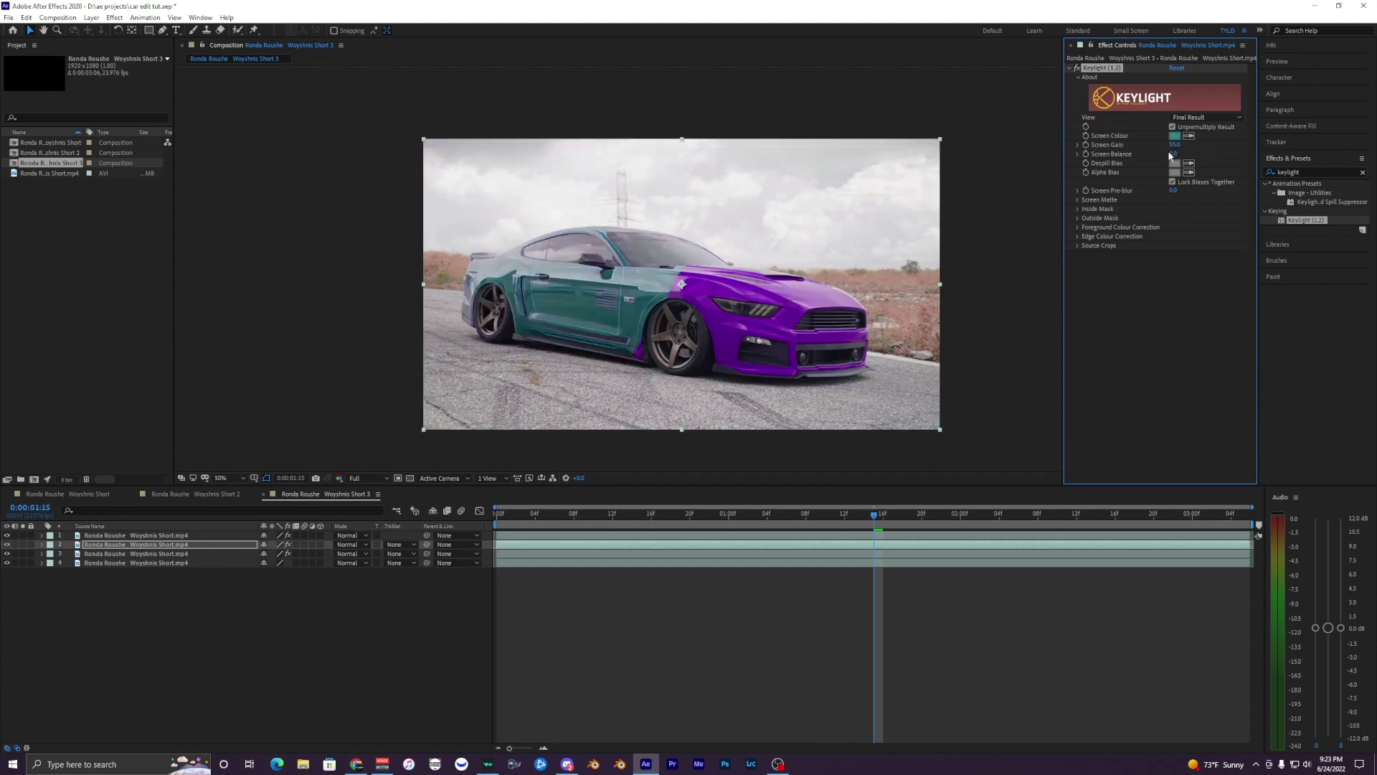
key("ctrl+z")
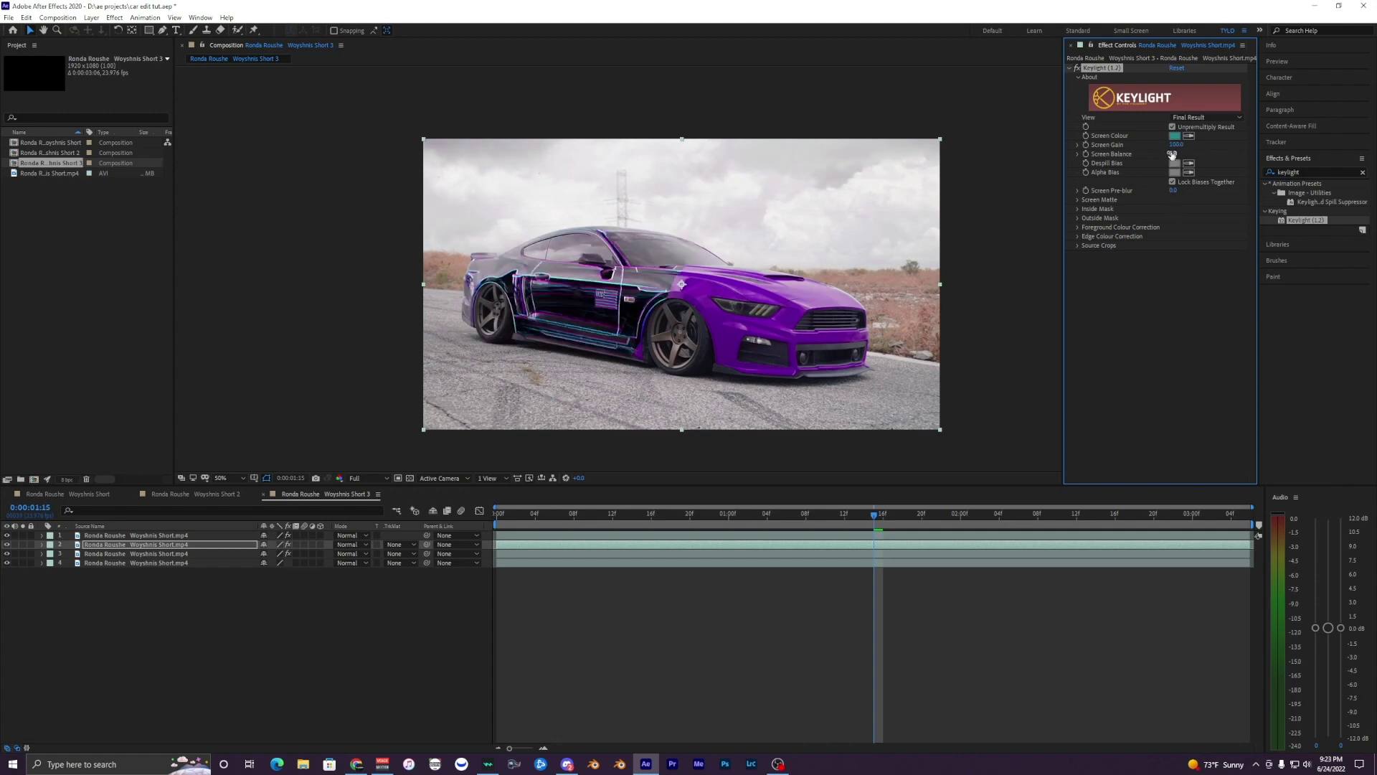
Compare the keyed car body with the Keylight effect switched off and on repeatedly.
left_click(1077, 68)
left_click(1077, 69)
left_click(1076, 69)
left_click(1076, 68)
left_click(1077, 69)
left_click(1077, 69)
left_click(1077, 69)
left_click(1076, 69)
left_click(1076, 69)
left_click(1077, 69)
Disable the Hue/Saturation effect on the top footage layer.
left_click(710, 535)
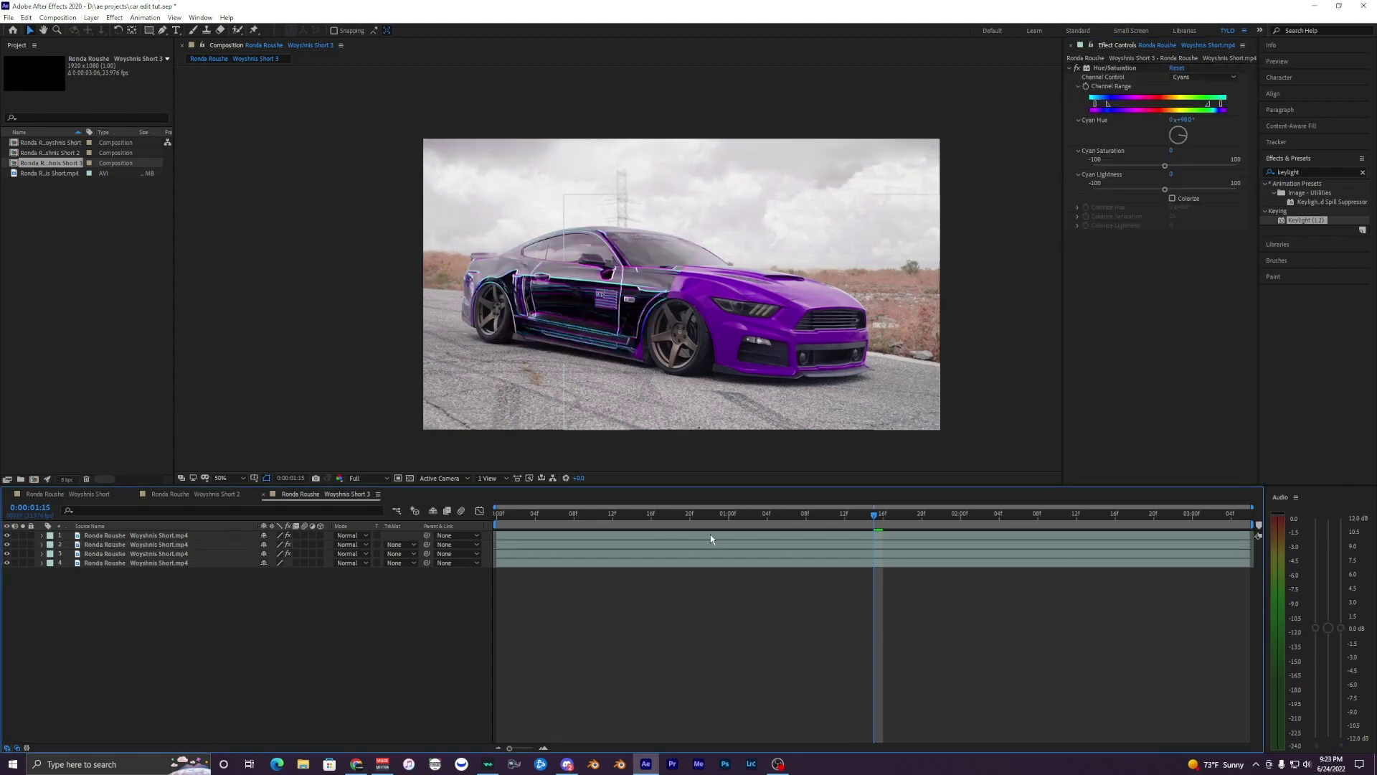
left_click(1077, 70)
left_click(1078, 69)
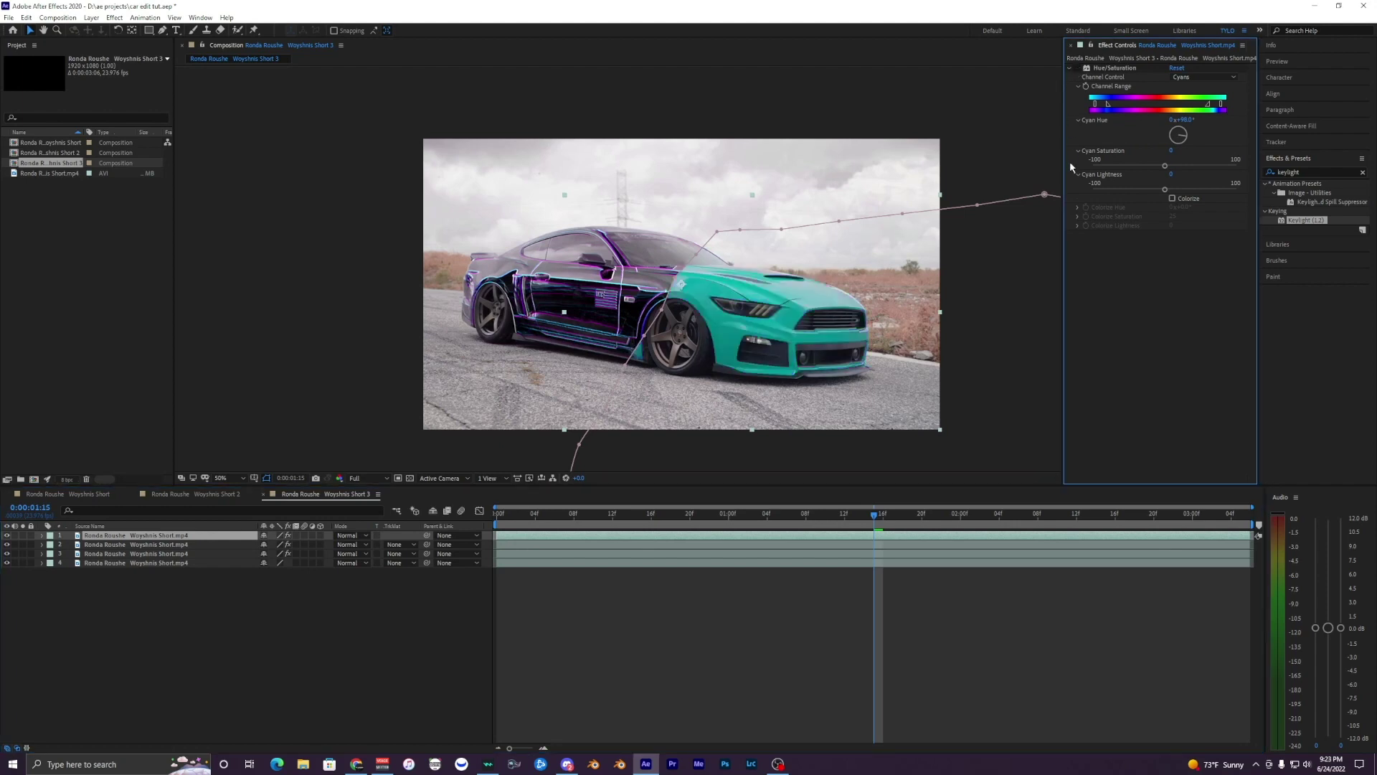
Play back the composition from the first frame and save the project.
left_click_drag(528, 514, 483, 612)
left_click(483, 612)
key("space")
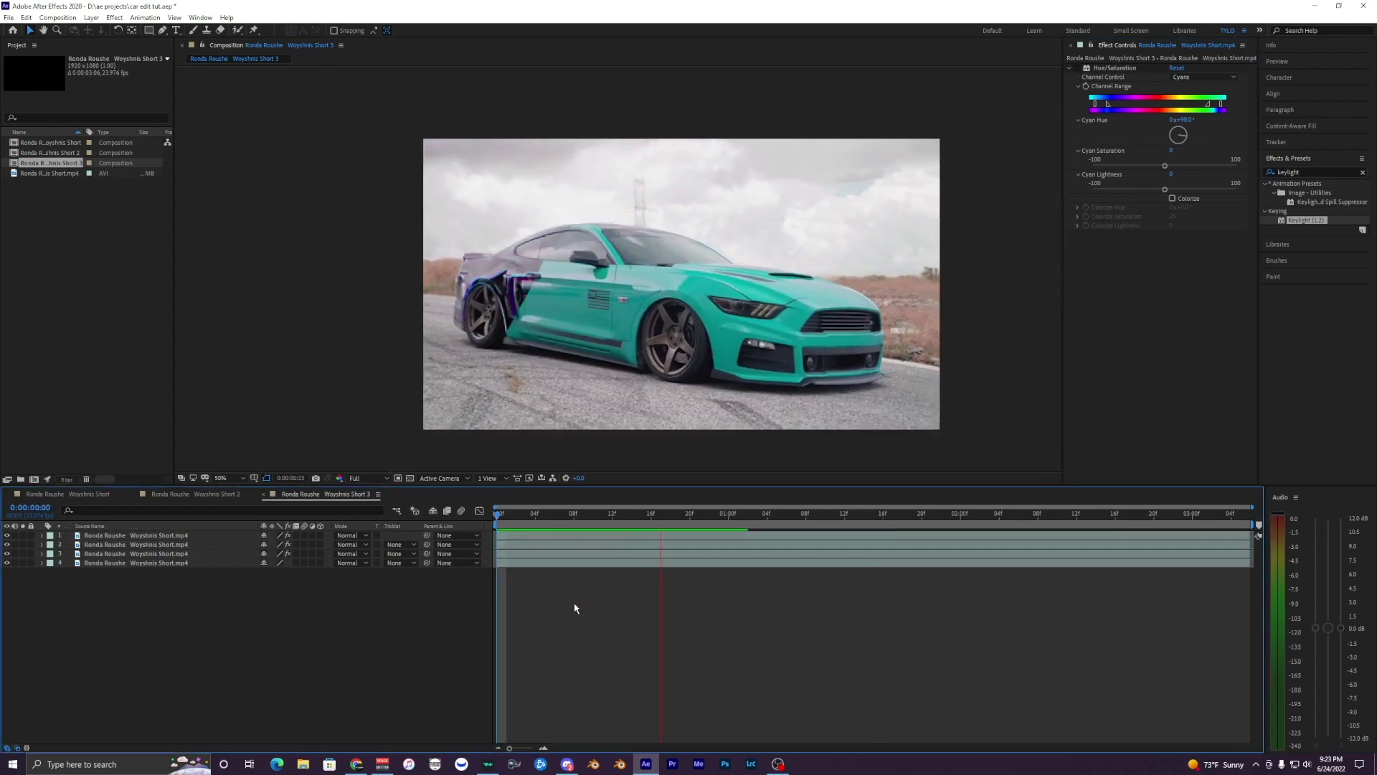
key("ctrl+s")
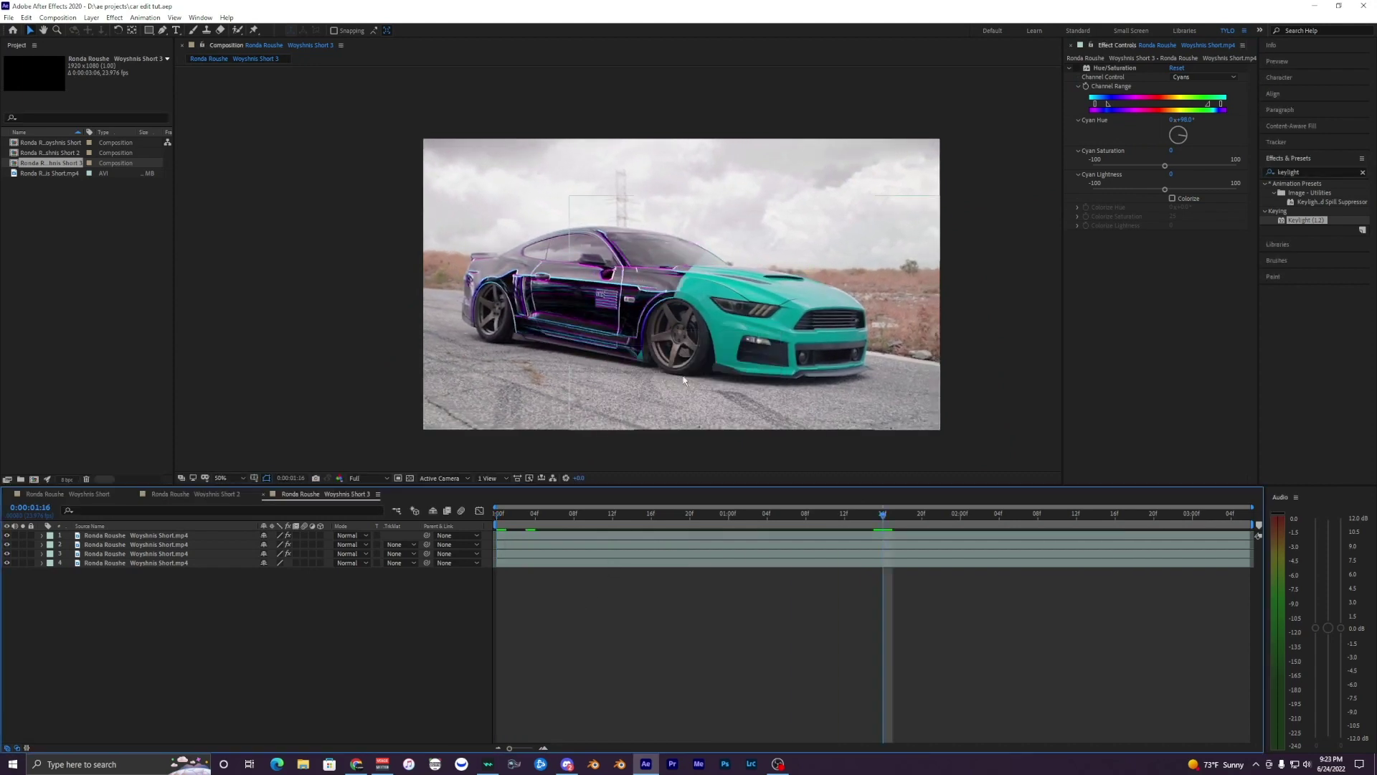
Compare the playback with the top layer's Hue/Saturation effect enabled, and disable the effect again.
left_click(1075, 67)
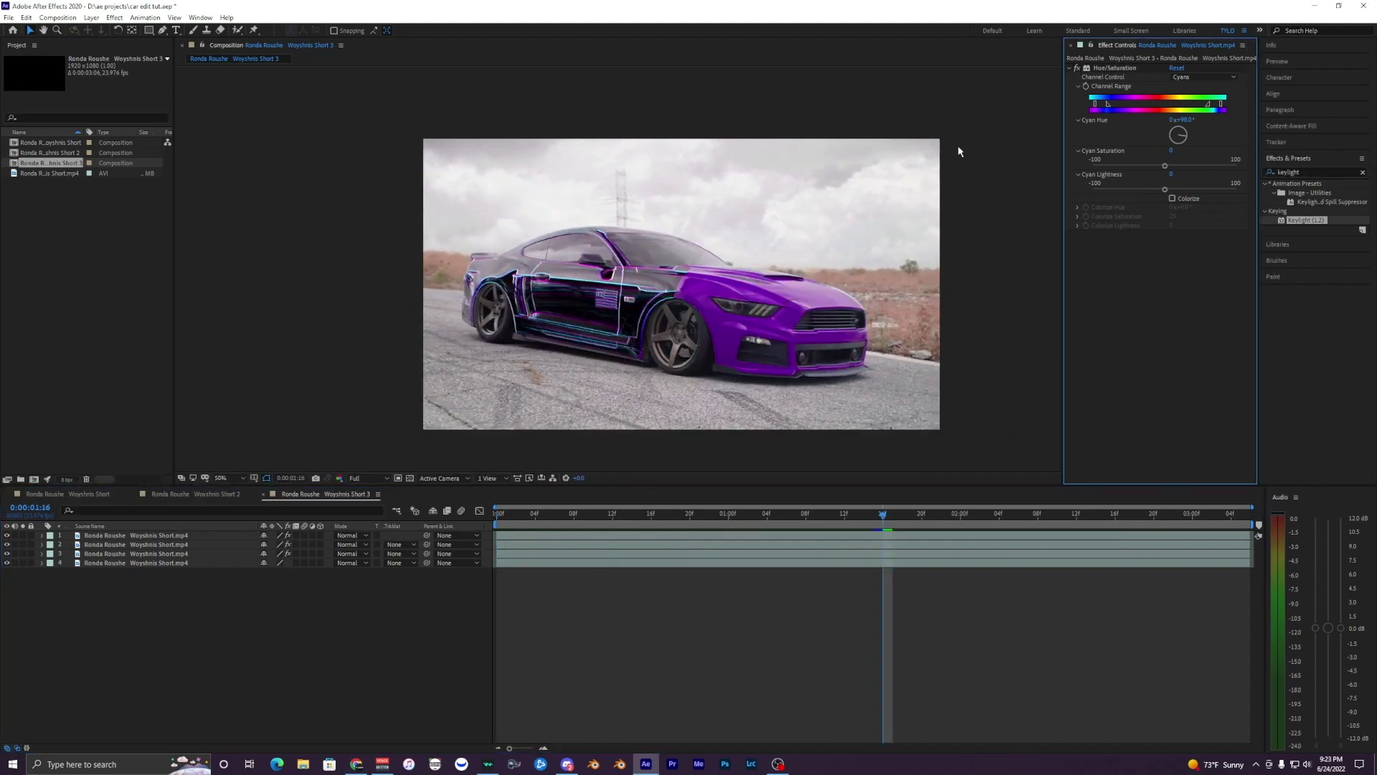
left_click(500, 511)
key("space")
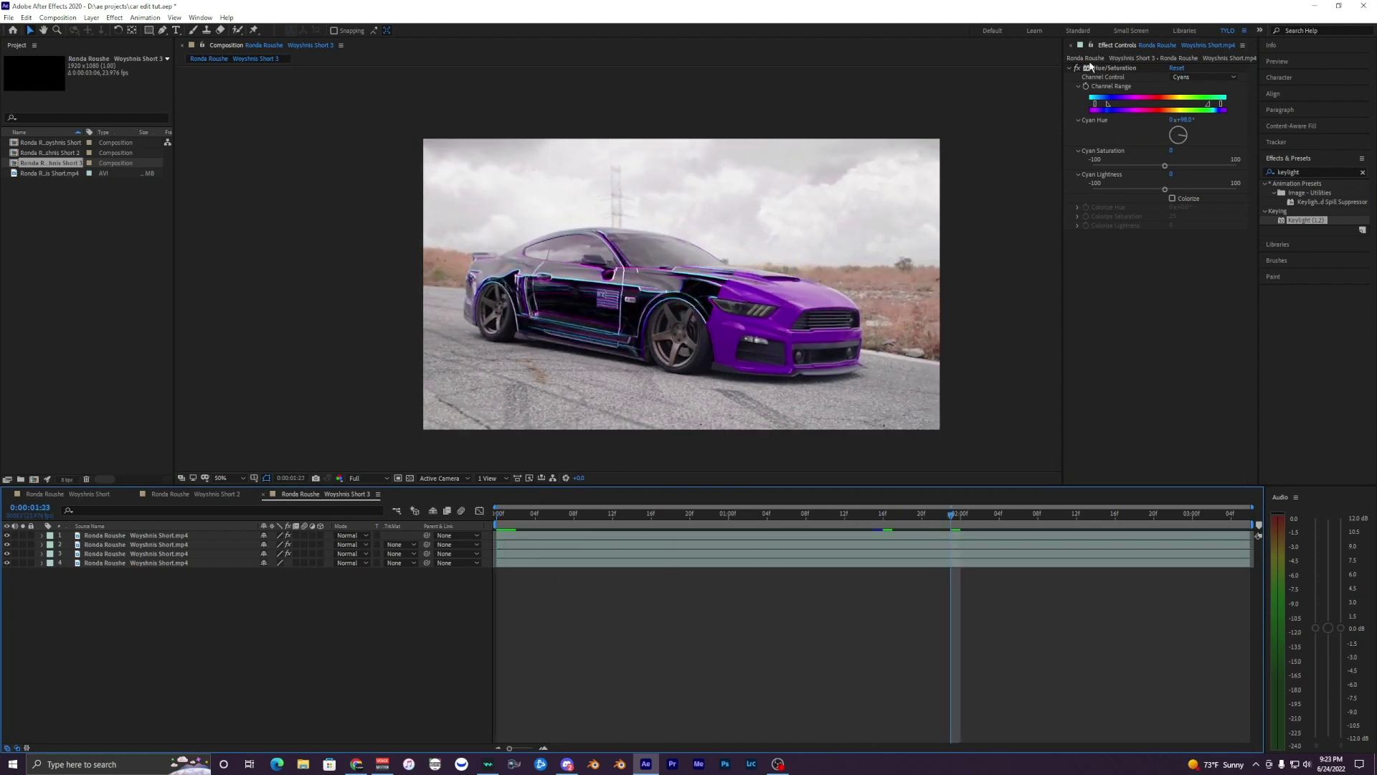
left_click(1075, 69)
Return to the first frame and play back the teal-to-neon transition without the hue shift.
left_click(839, 571)
key("Home")
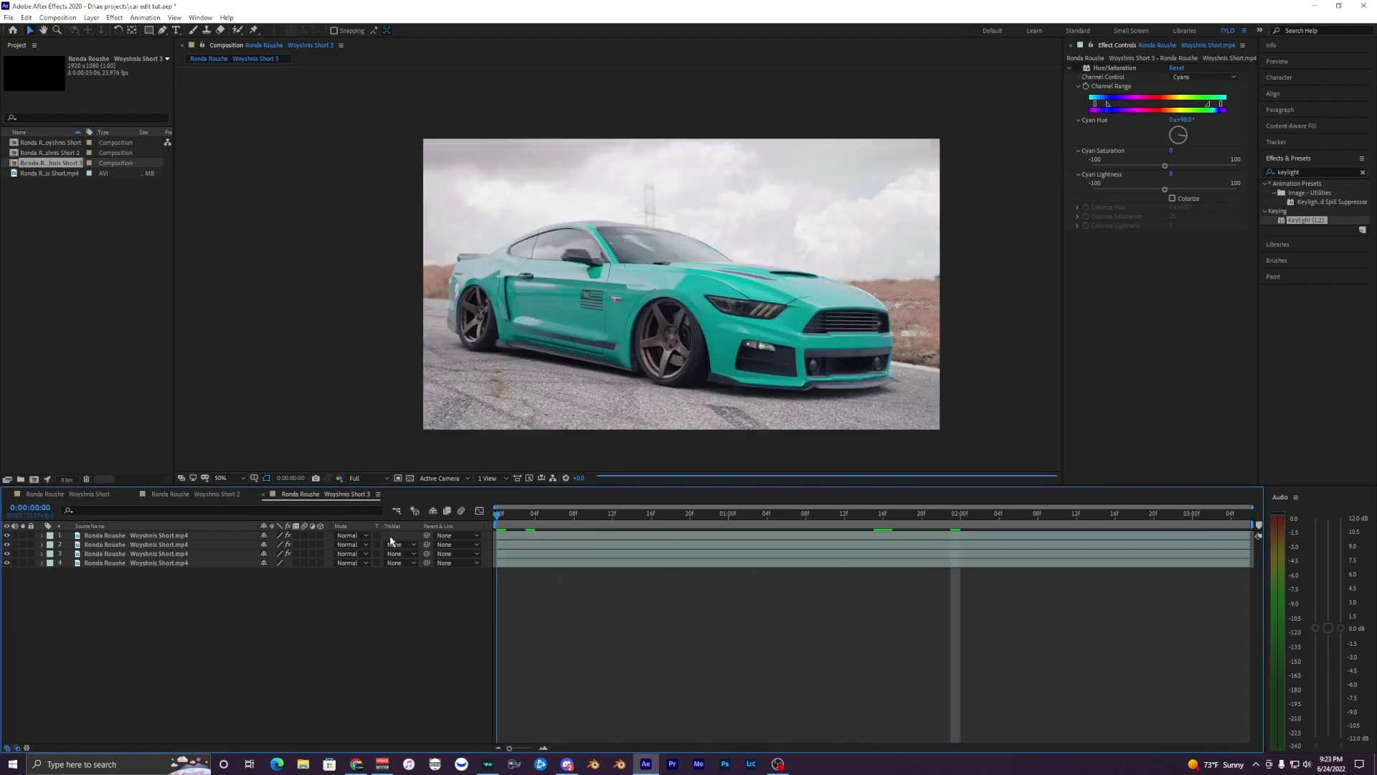
left_click(528, 538)
key("space")
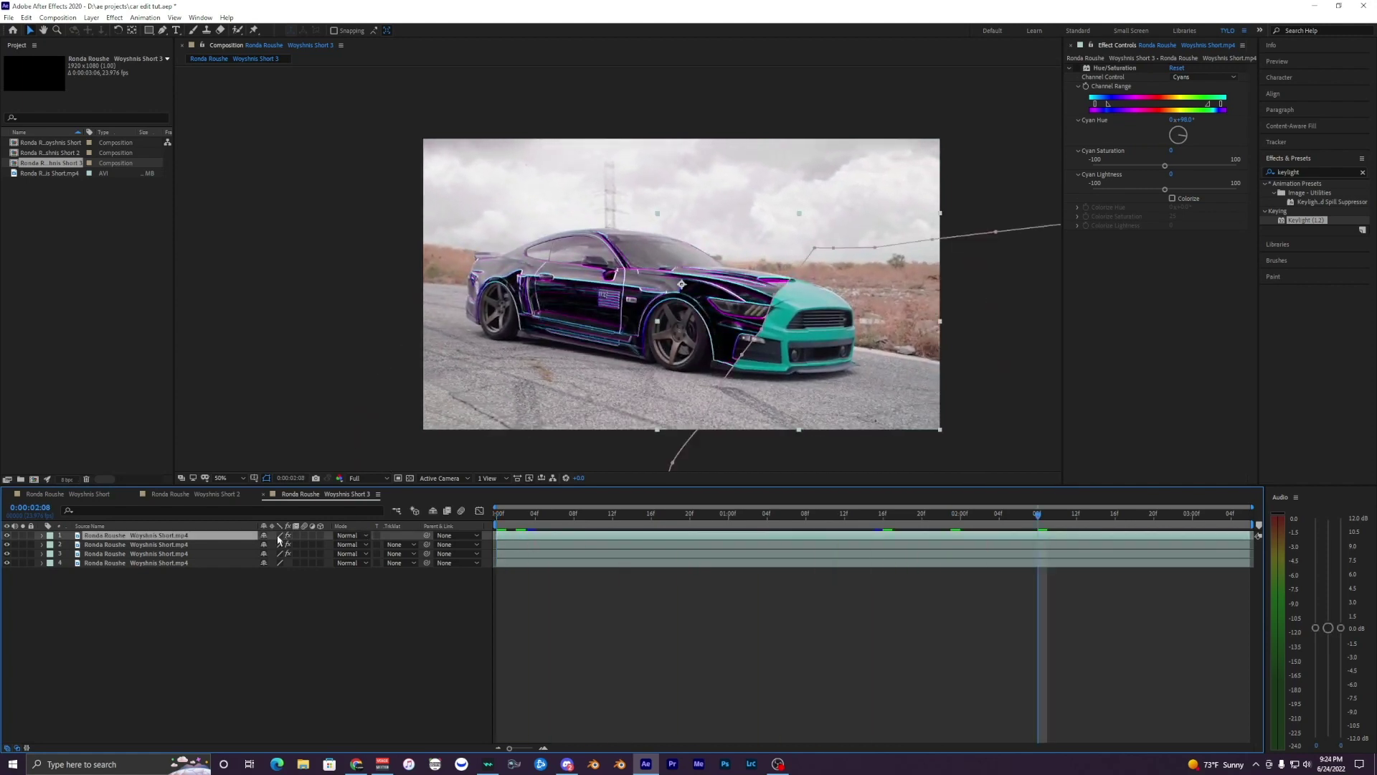
Reveal the top layer's Mask 1 feather and set it to 100 pixels to soften the transition edge.
key("m")
left_click(183, 545)
key("f")
scroll(726, 344, "up", 2)
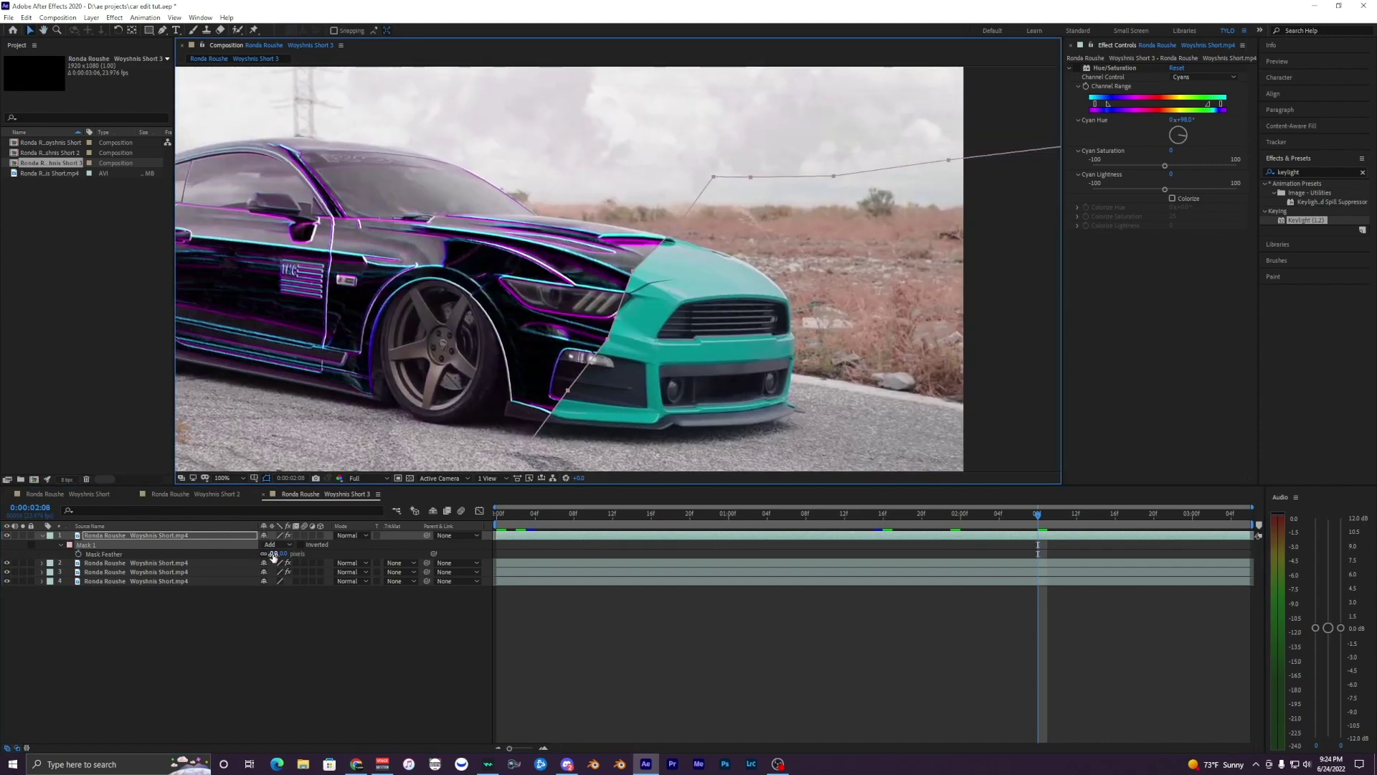
left_click(276, 553)
type("100")
key("Return")
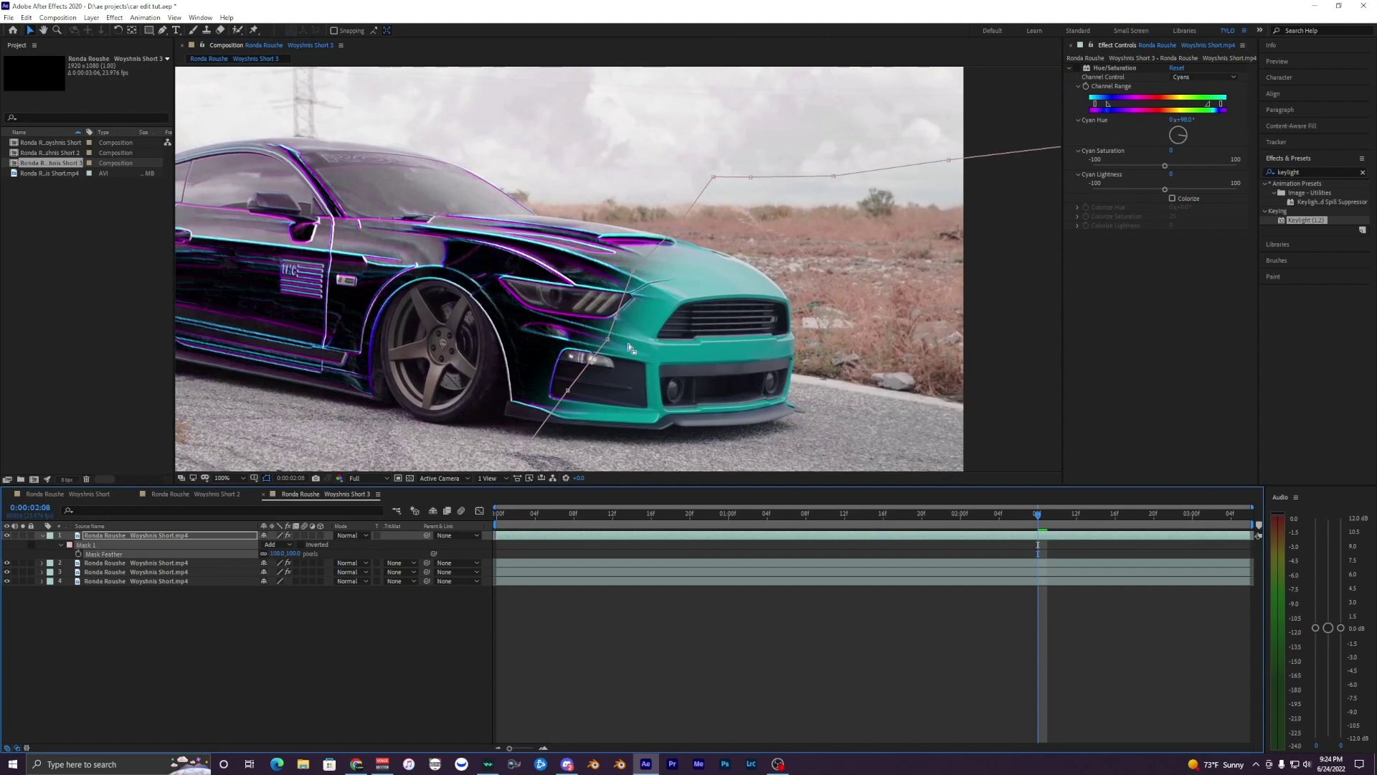
Set the Mask 1 feather to 0 to compare the hard edge, and restore it to 100 pixels.
scroll(623, 393, "down", 2)
scroll(618, 384, "up", 1)
scroll(615, 380, "down", 1)
left_click_drag(615, 381, 654, 396)
left_click(279, 553)
type("0")
key("Return")
left_click(532, 641)
left_click(275, 553)
type("100")
key("Return")
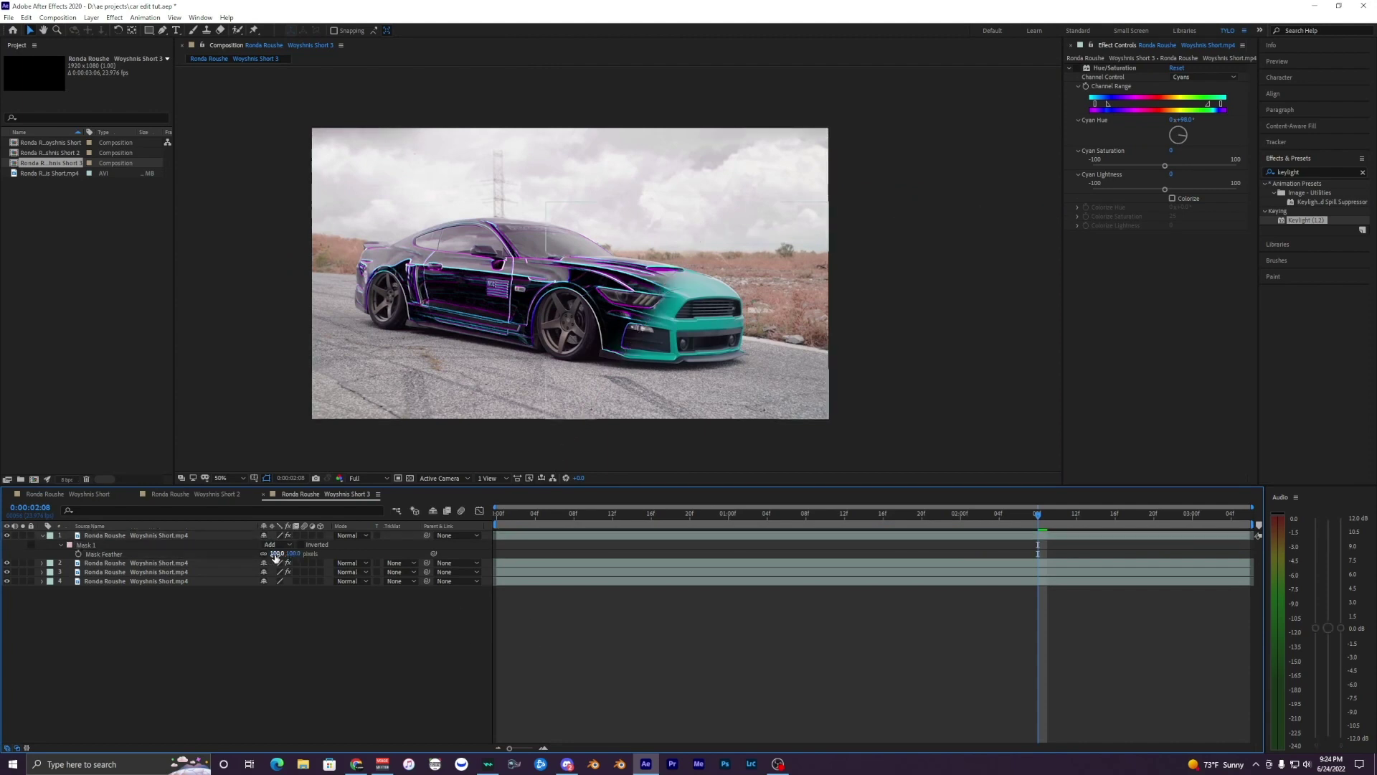
Set the top layer's Mask 1 feather to 150 pixels.
left_click(277, 554)
type("150")
key("Return")
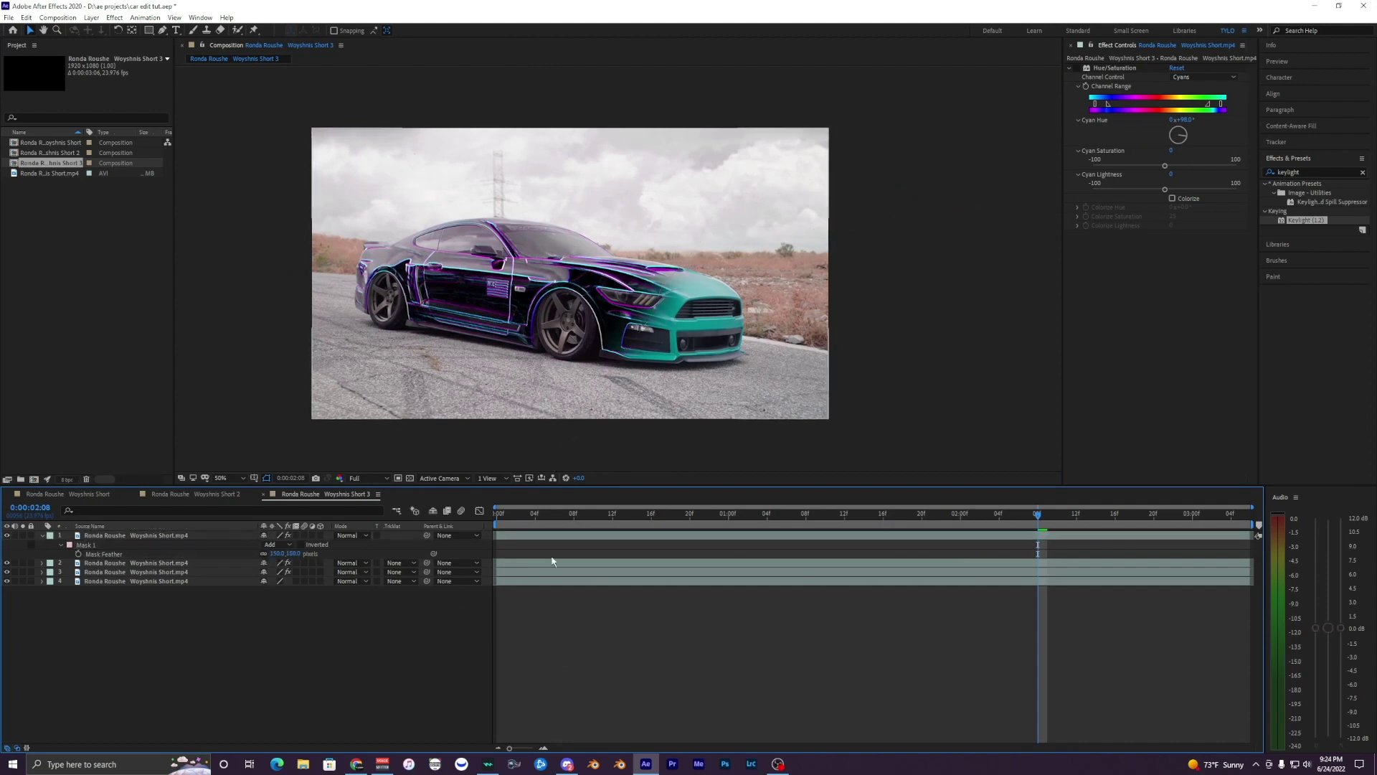
left_click_drag(574, 323, 613, 342)
Play back the composition from the first frame to examine the feathered neon outline transition.
left_click(497, 514)
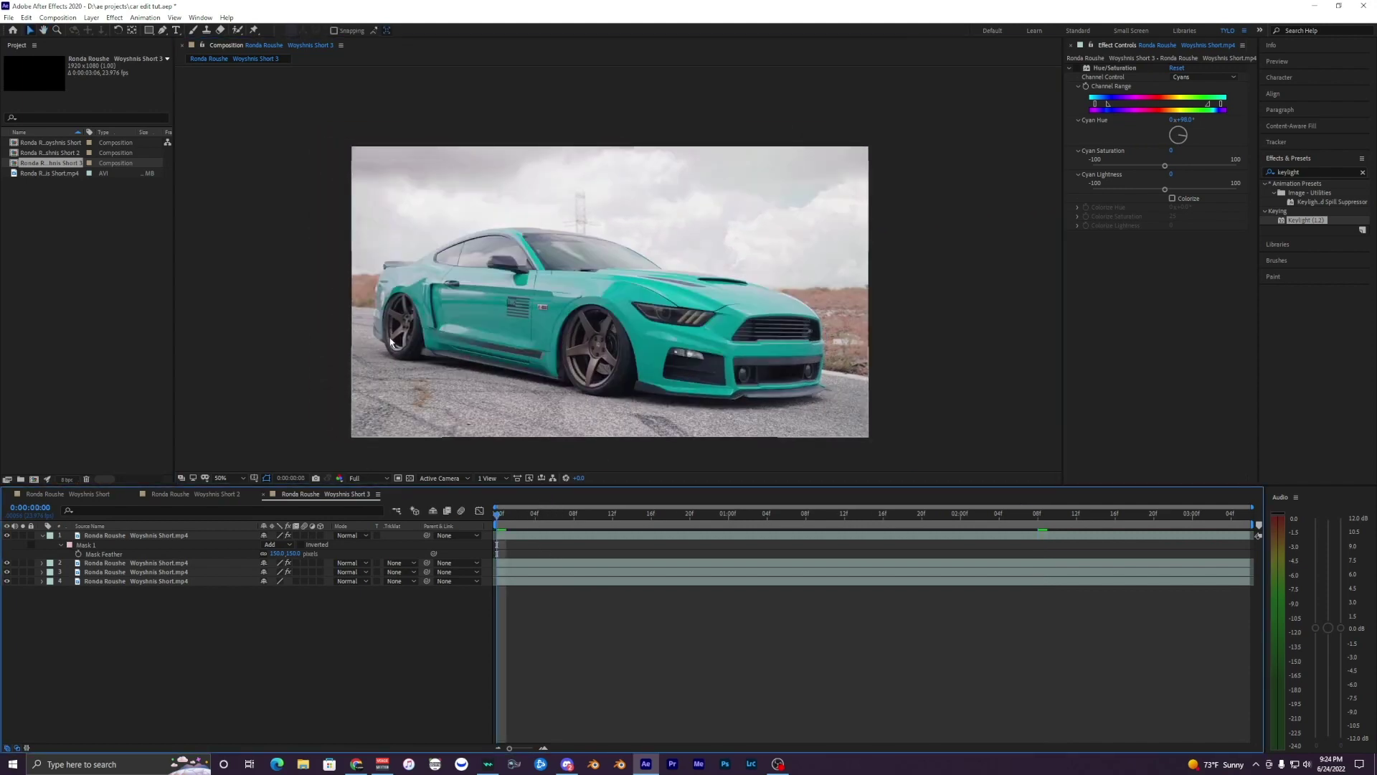
key("space")
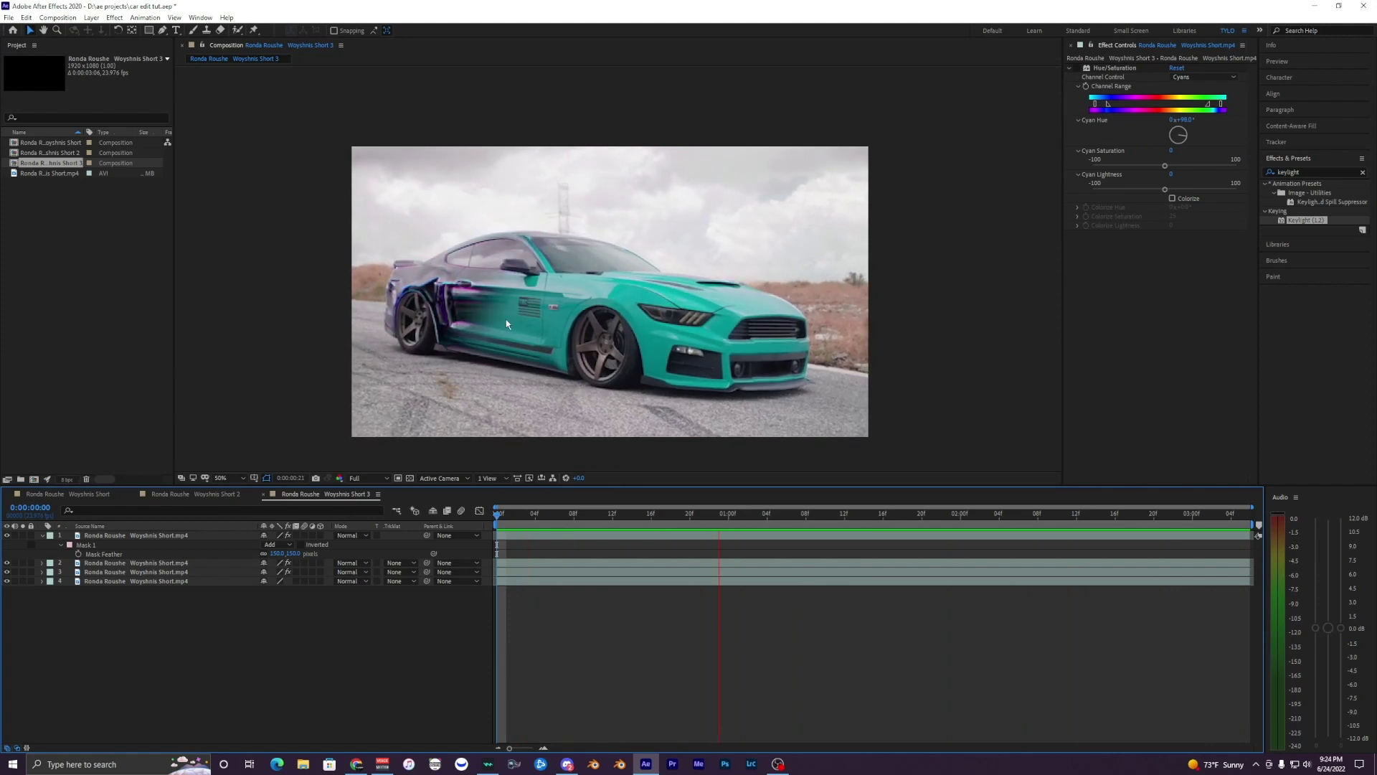
key("space")
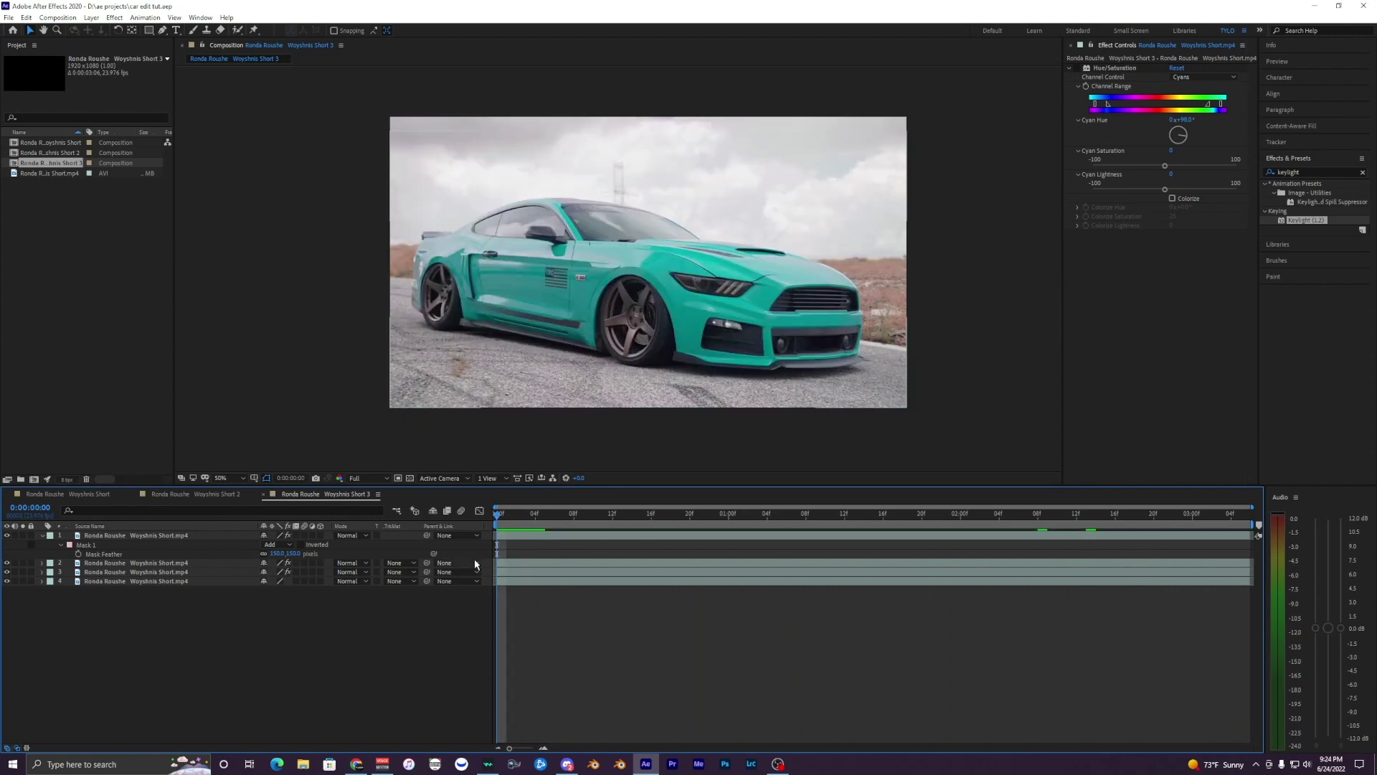
key("space")
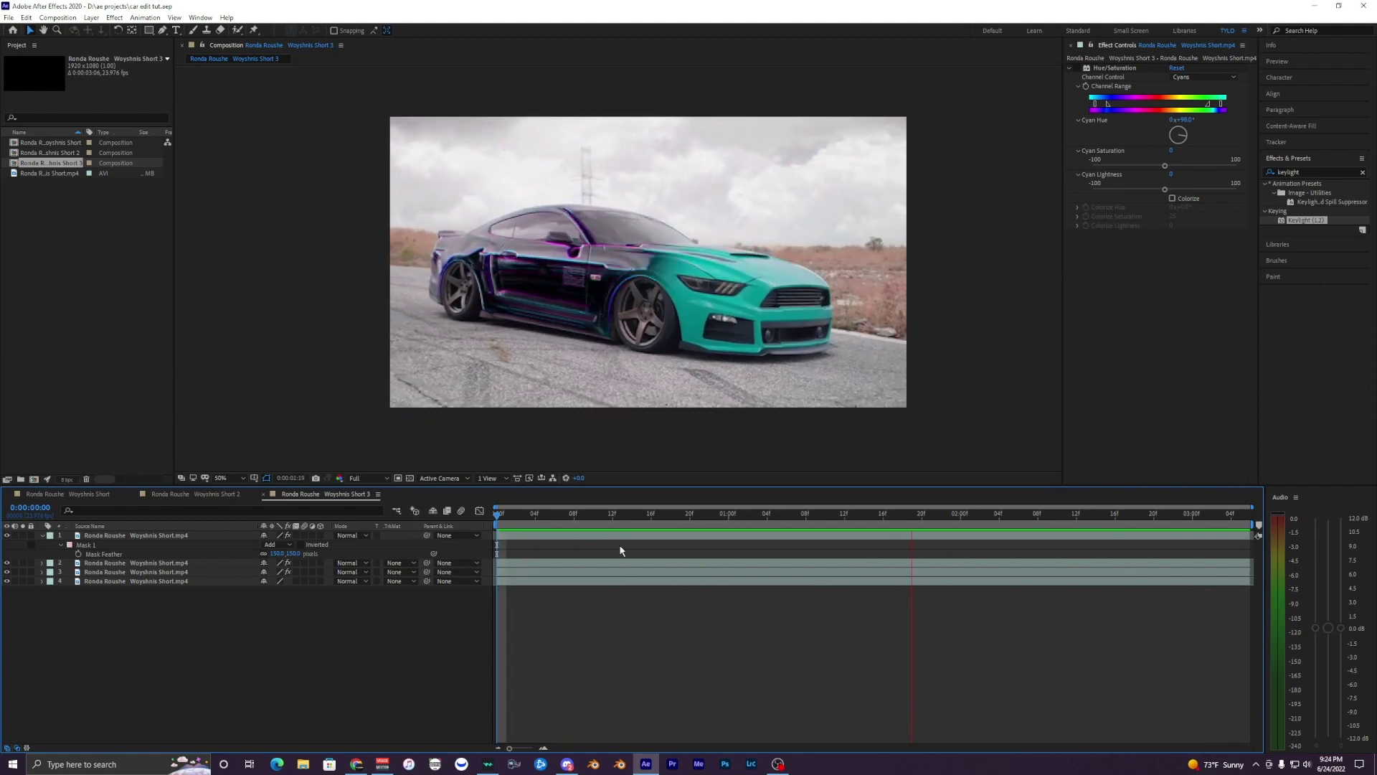
key("space")
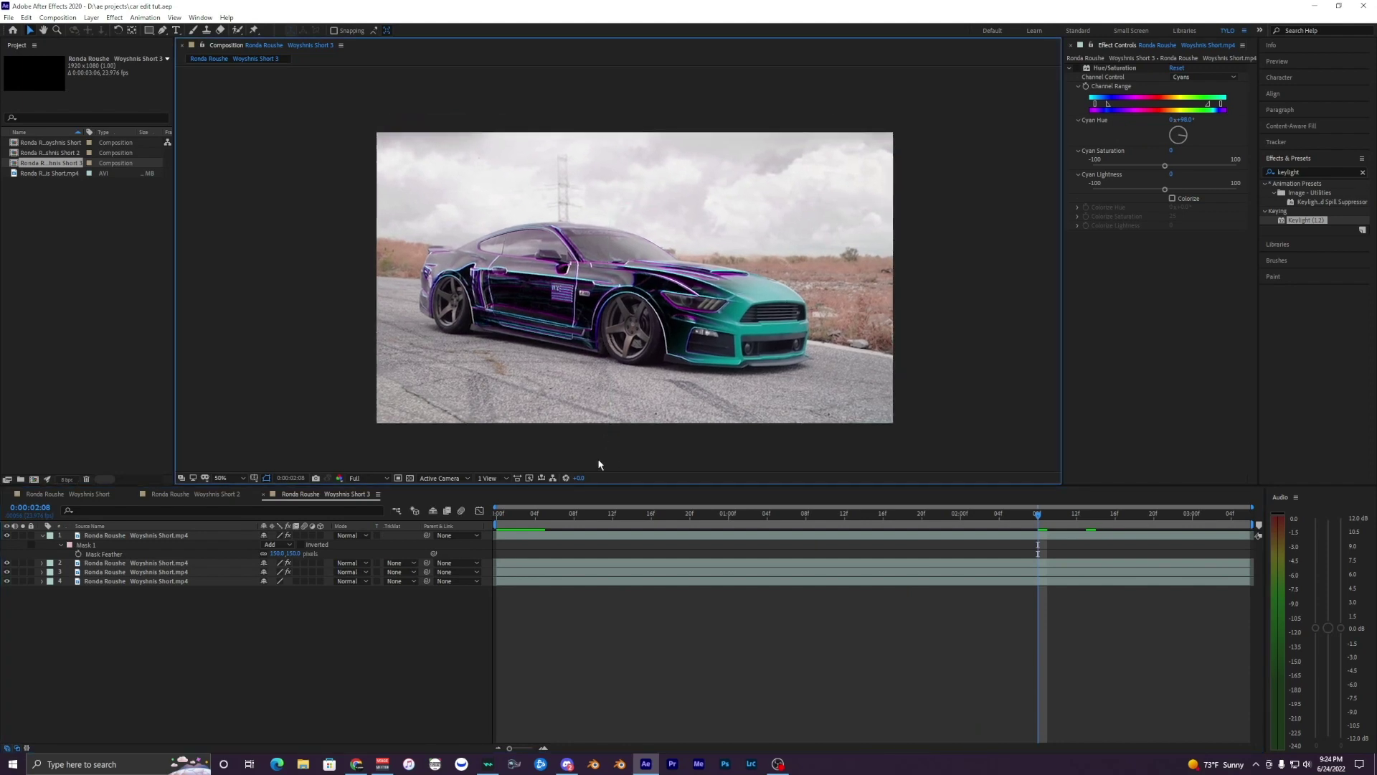